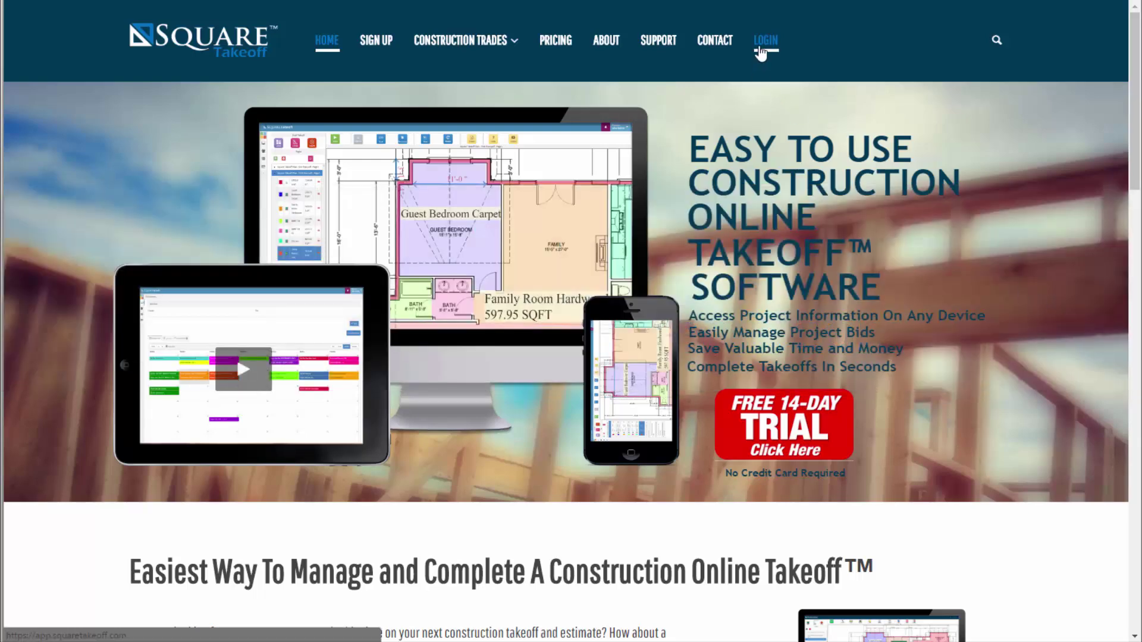
# Go from the Square Takeoff homepage to the LOGIN page
pyautogui.click(764, 42)
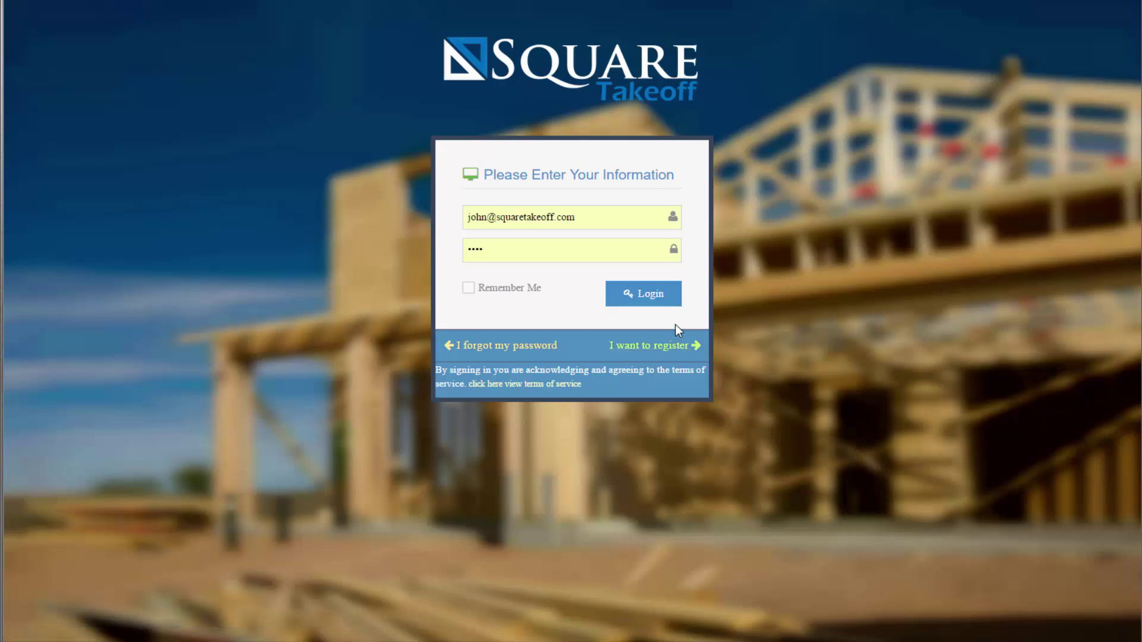
# Log in with the pre-filled e-mail and password to reach the dashboard
pyautogui.click(662, 300)
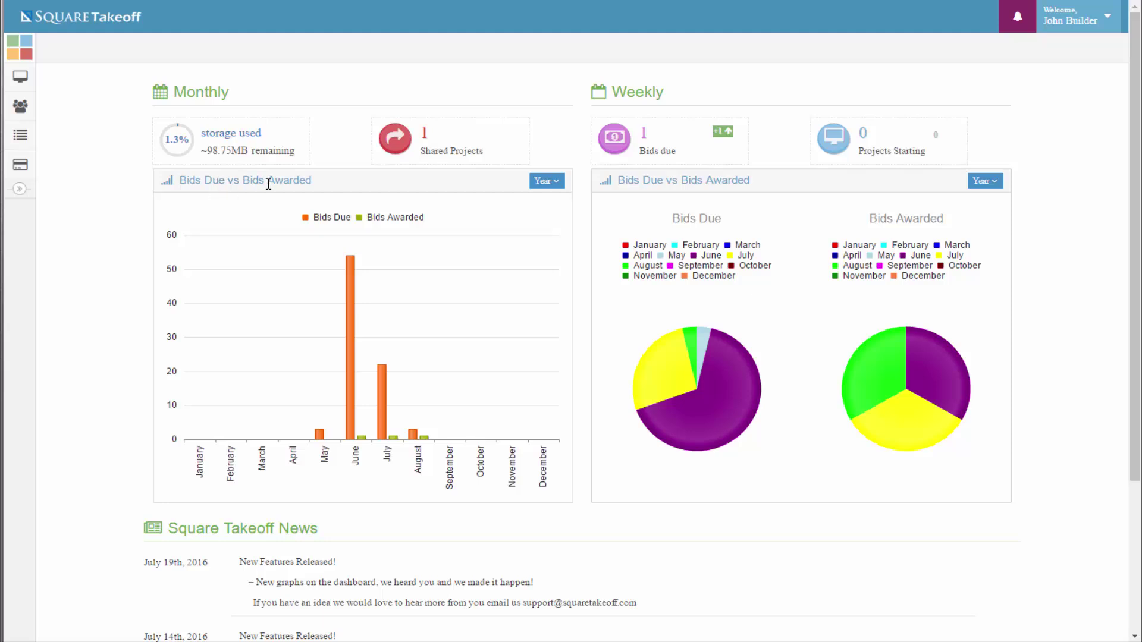
# Keep the Bids Due vs Bids Awarded chart grouped by Year and reveal the sidebar's Bid Management entry
pyautogui.click(558, 182)
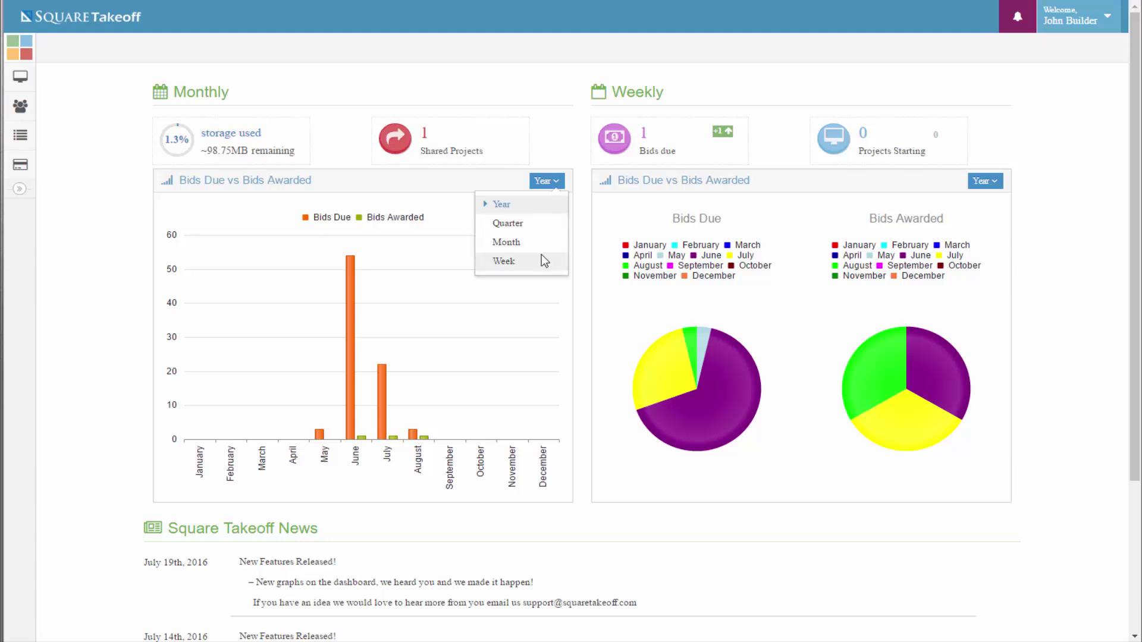
pyautogui.click(458, 293)
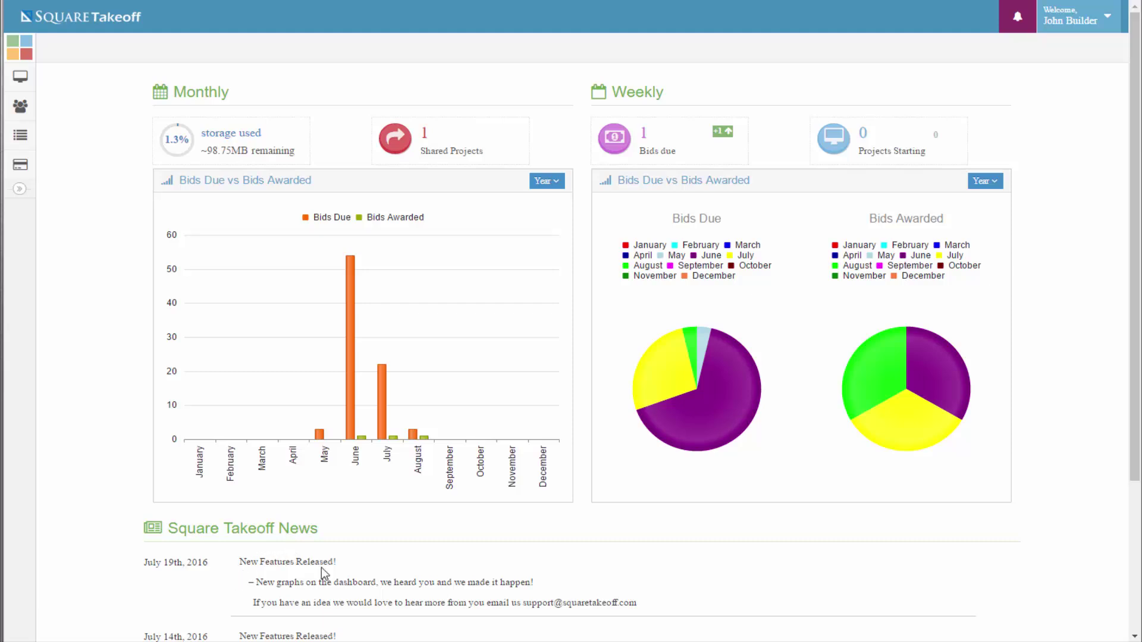
pyautogui.moveTo(30, 79)
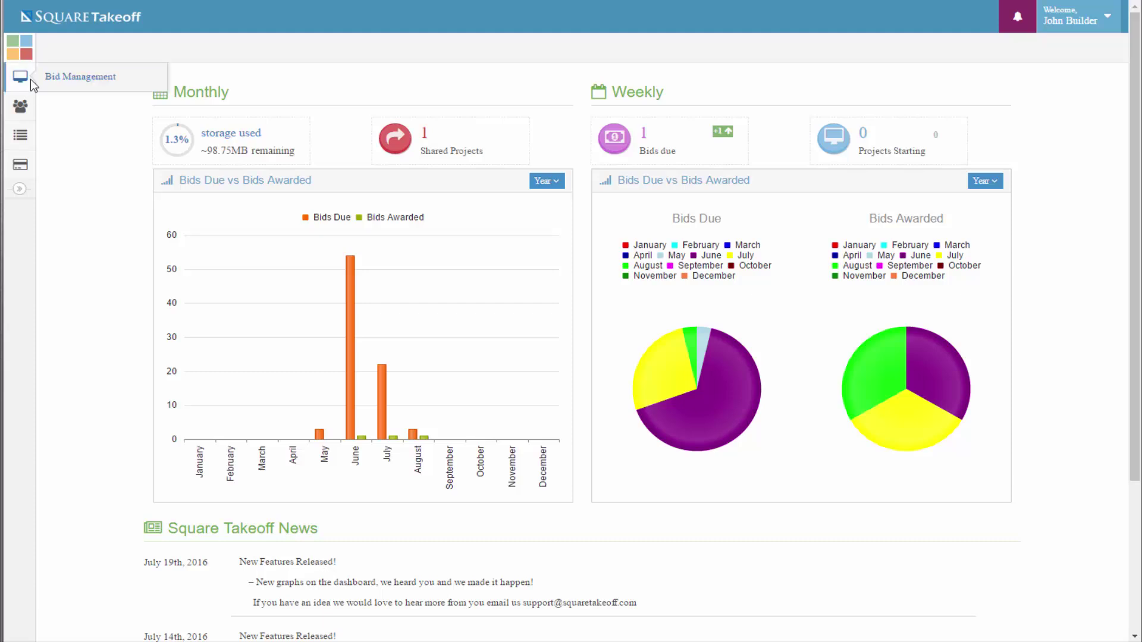
# Open the Bid Management calendar and start a new project's Project Properties form
pyautogui.click(63, 77)
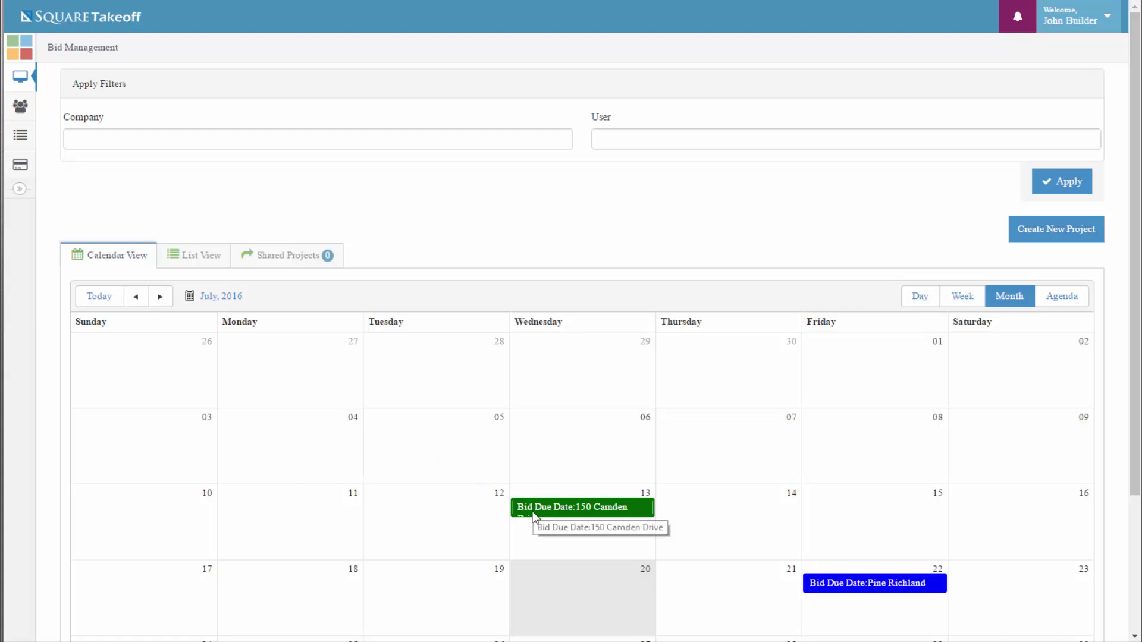
pyautogui.scroll(-3, 533, 513)
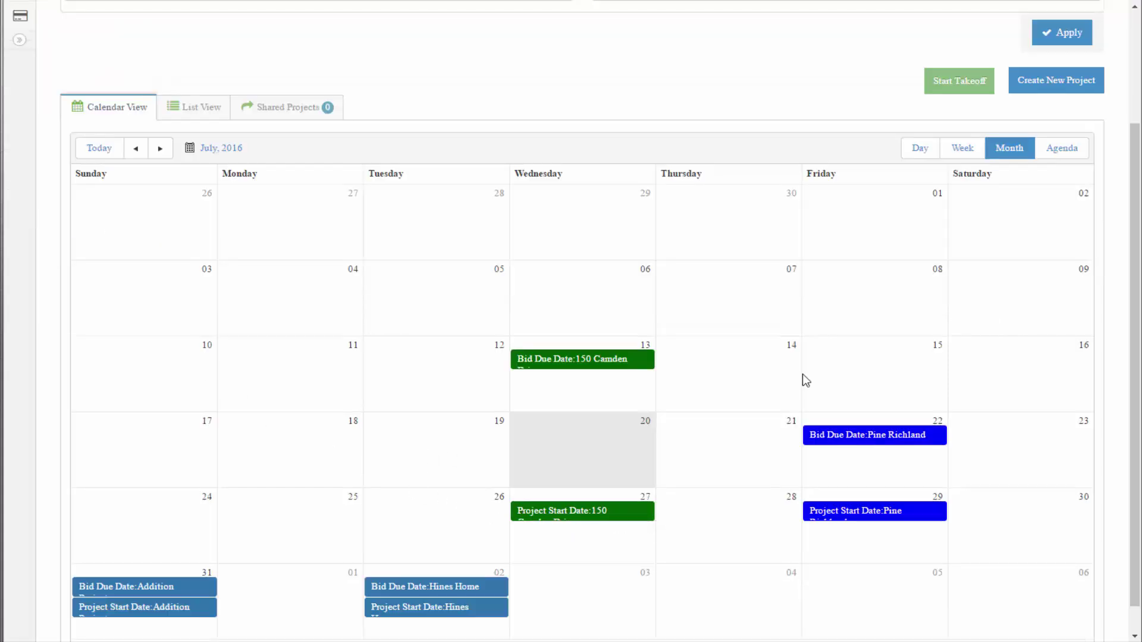
pyautogui.scroll(3, 794, 313)
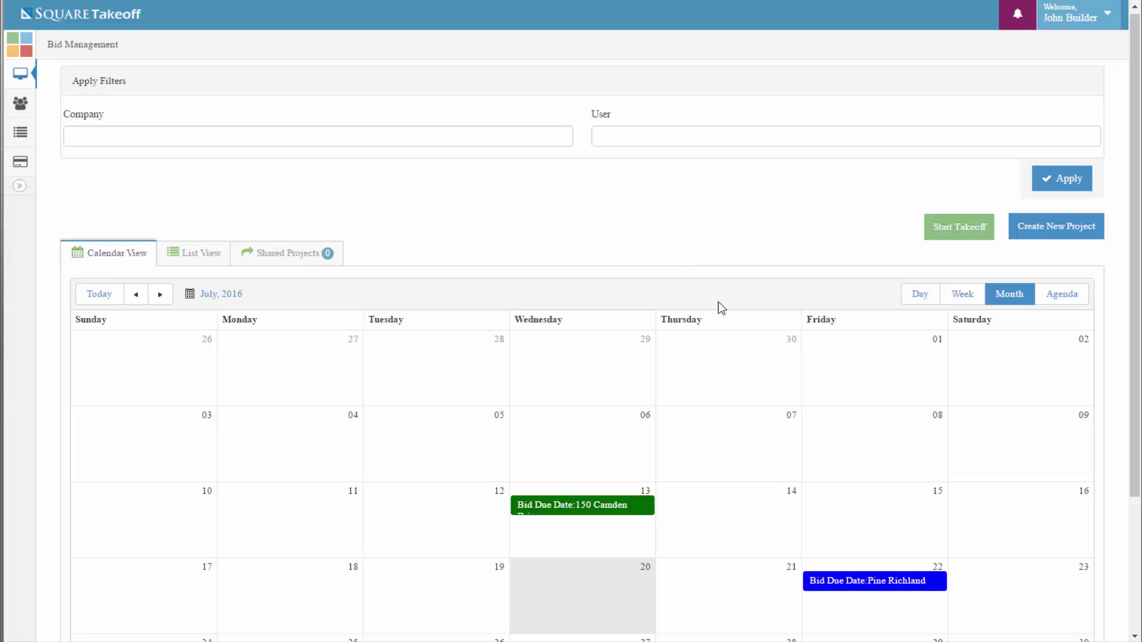
pyautogui.click(1063, 237)
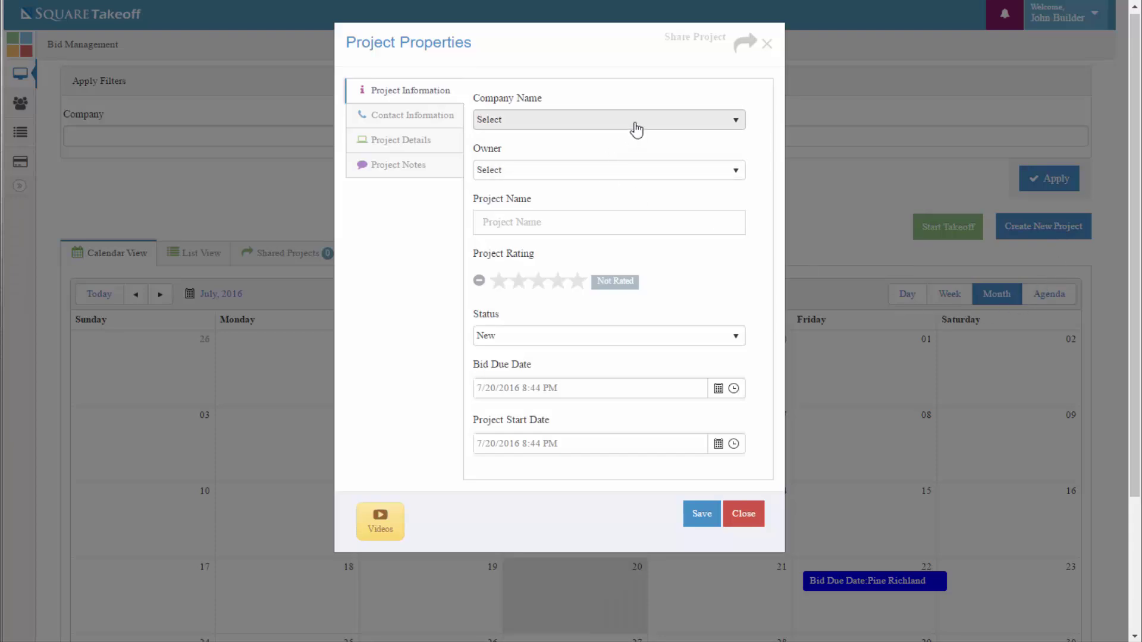
# Set company to SquareTakeoff, owner to the current user, and project name 'Fairview Circle'
pyautogui.click(635, 127)
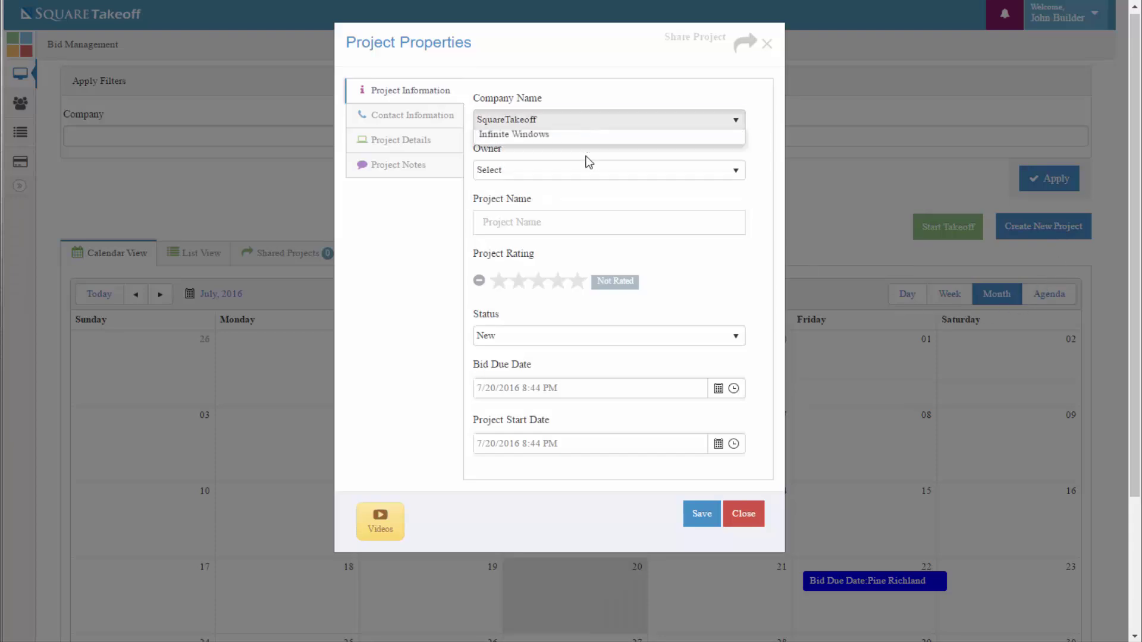
pyautogui.click(589, 158)
pyautogui.click(589, 172)
pyautogui.click(562, 206)
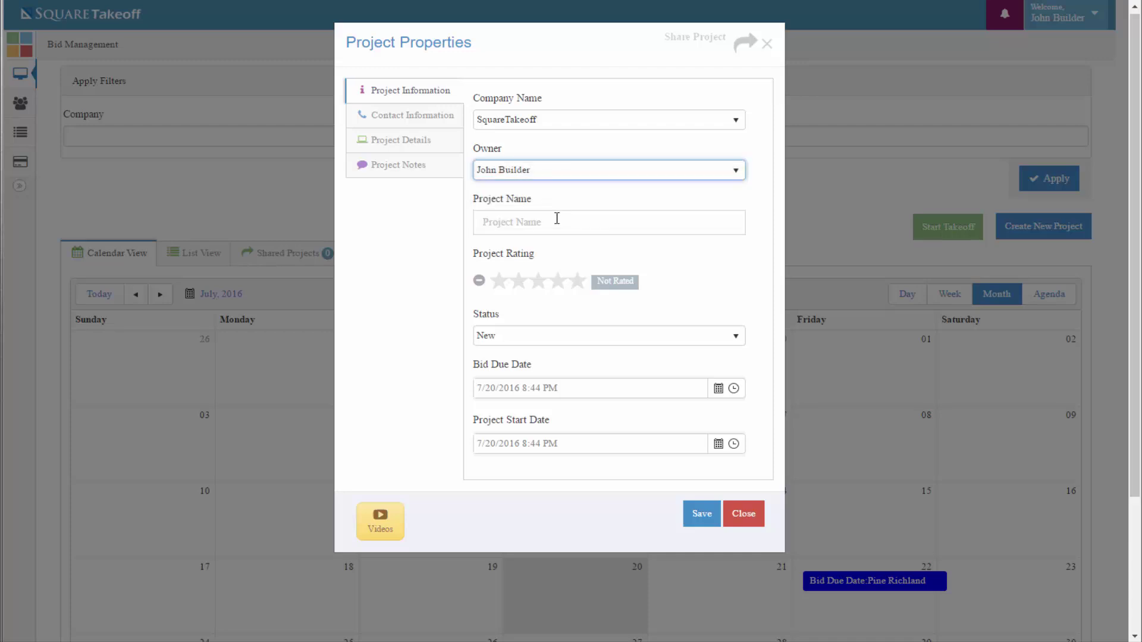
pyautogui.click(551, 224)
pyautogui.write('Fairview Circle')
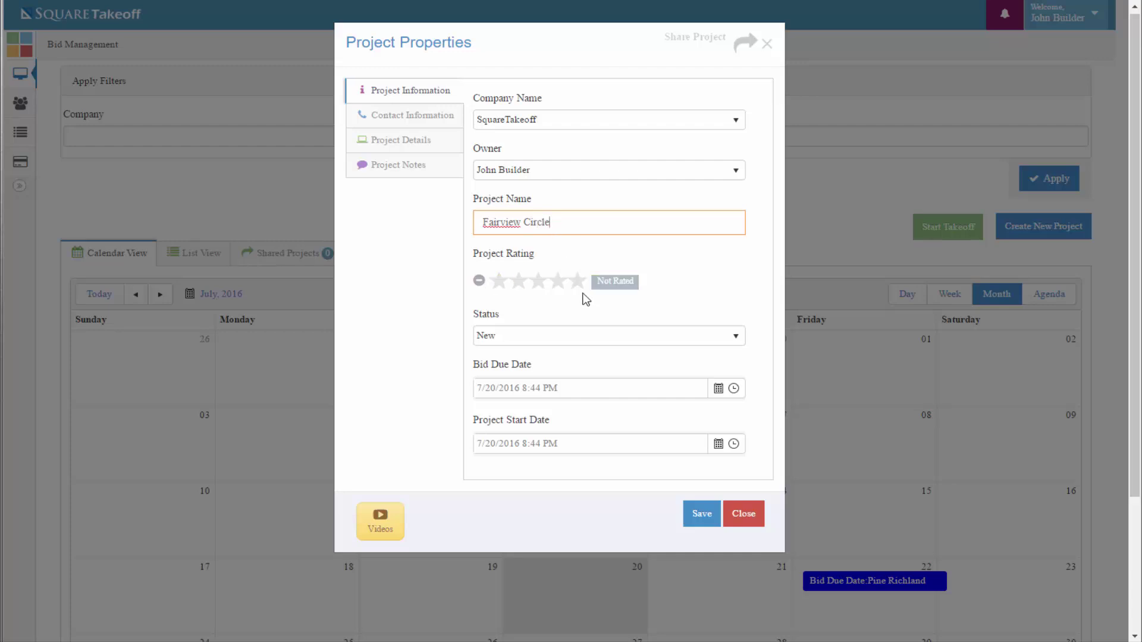
# Give the project a five-star rating and keep its status as New
pyautogui.click(579, 284)
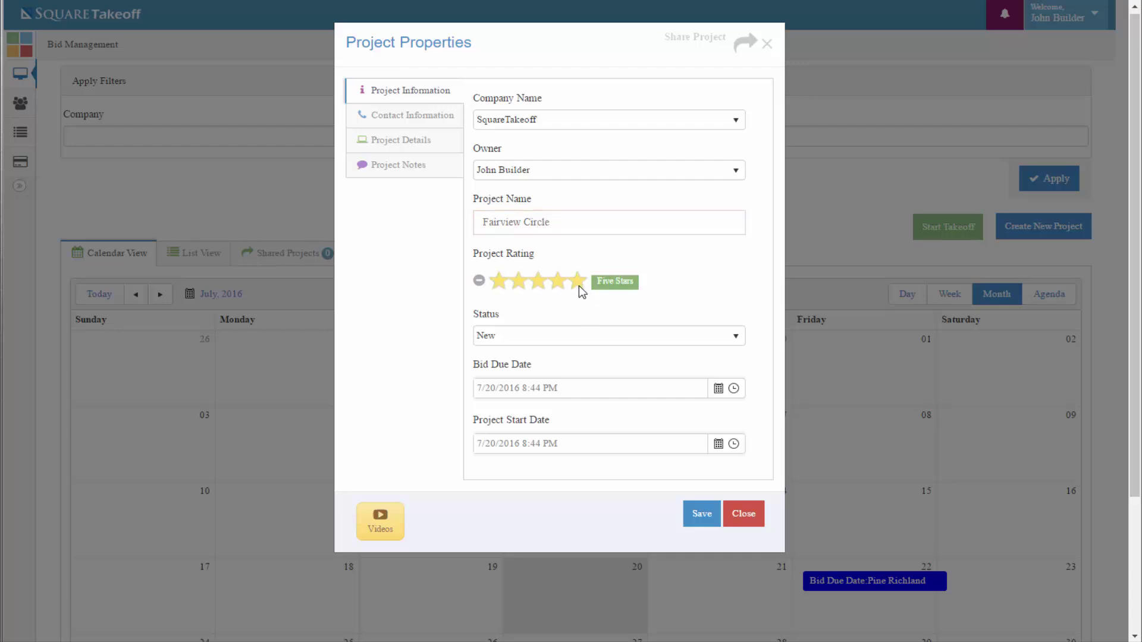
pyautogui.click(581, 335)
pyautogui.scroll(-3, 583, 339)
pyautogui.click(592, 344)
pyautogui.scroll(-5, 568, 401)
pyautogui.scroll(5, 567, 402)
pyautogui.click(512, 362)
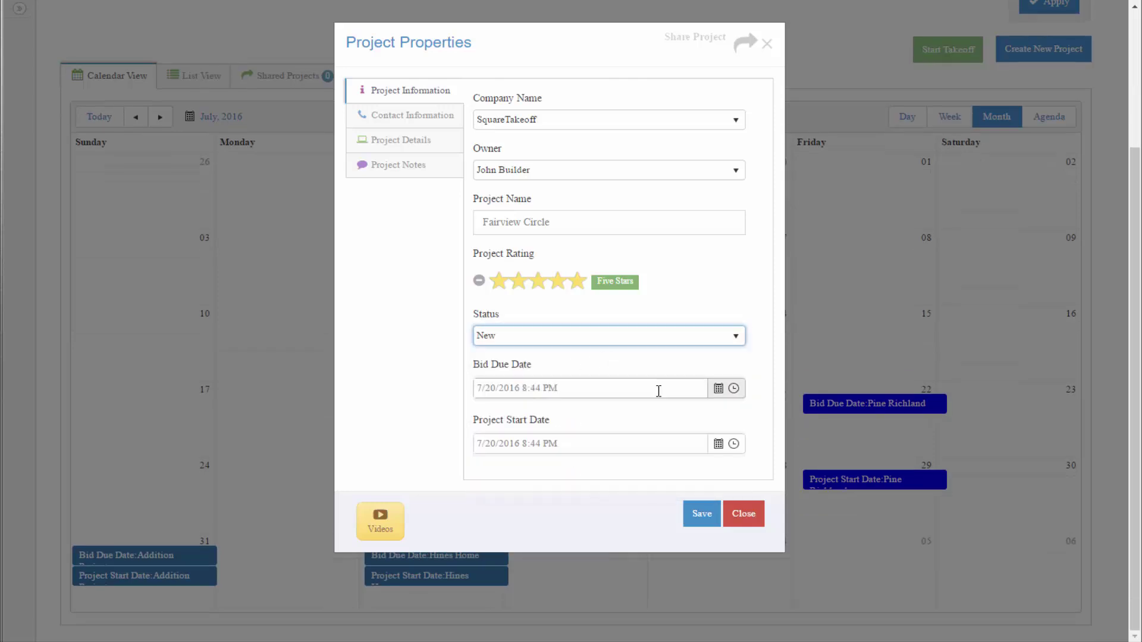
# Set the bid due date to 7/22/2016 at 4:00 PM
pyautogui.click(718, 390)
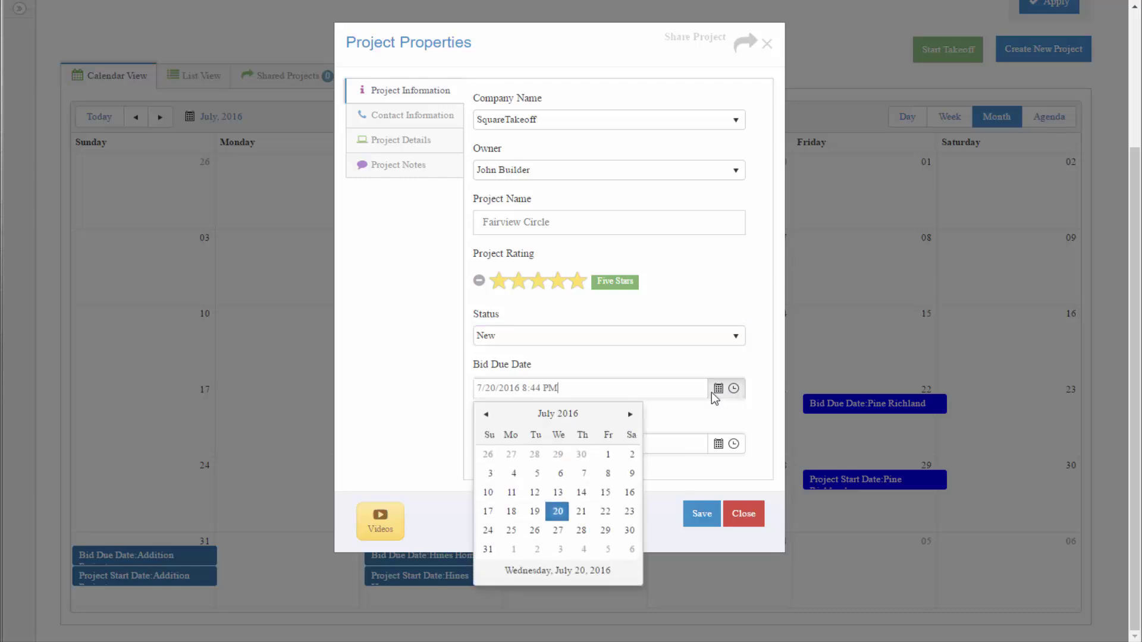
pyautogui.click(605, 513)
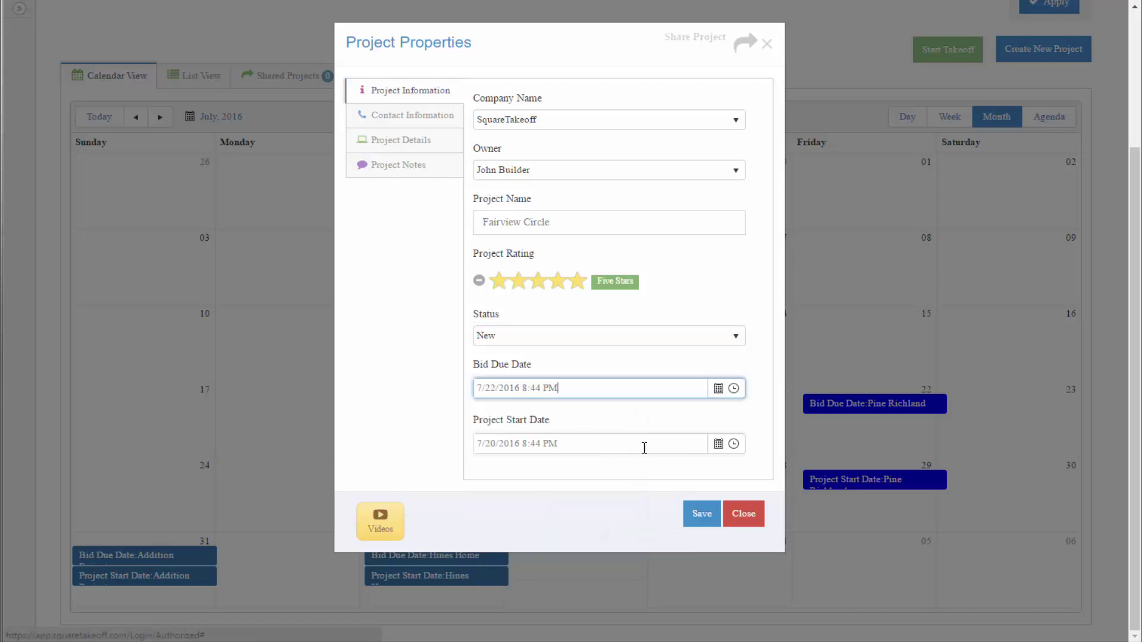
pyautogui.click(732, 392)
pyautogui.scroll(-4, 536, 496)
pyautogui.scroll(-7, 526, 476)
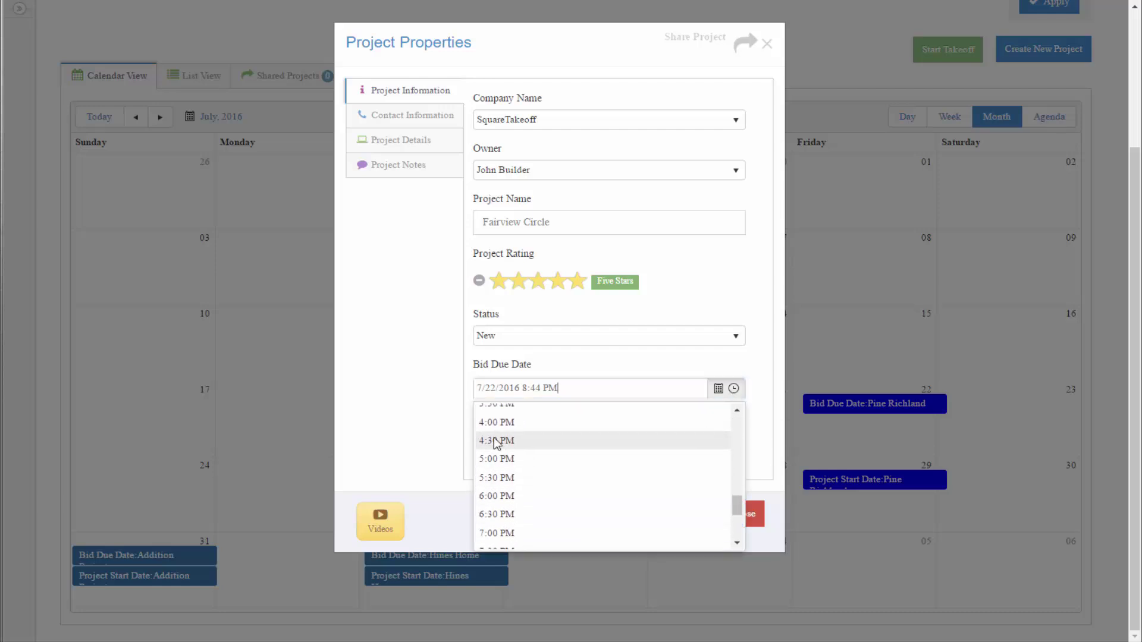
pyautogui.click(497, 423)
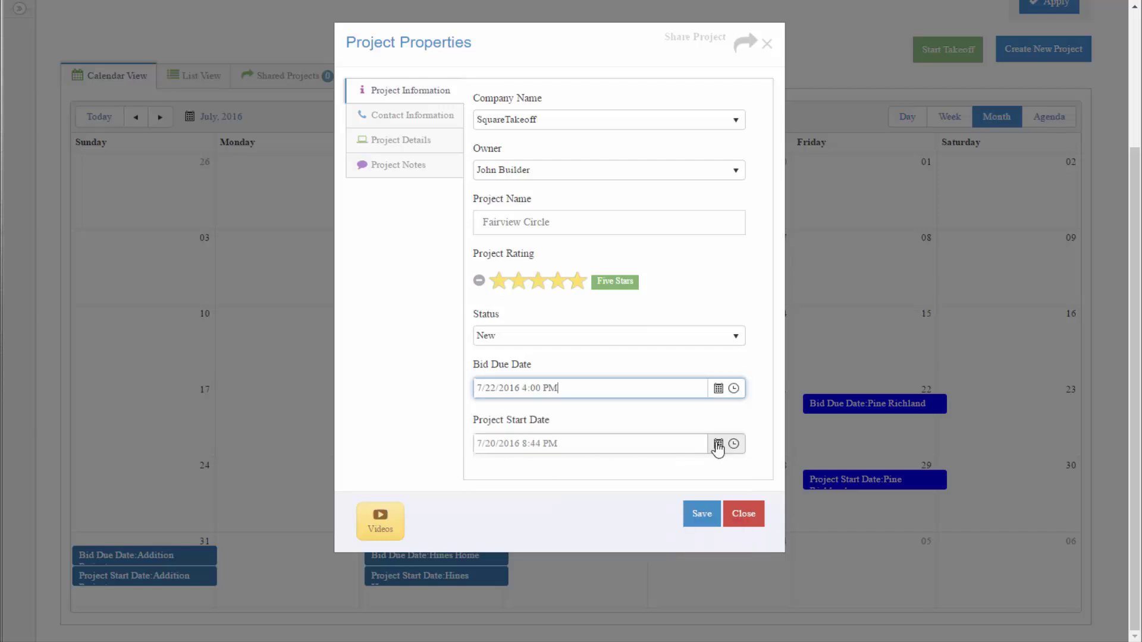
# Set the project start to 8/1/2016 at 8:00 AM
pyautogui.click(718, 444)
pyautogui.click(514, 400)
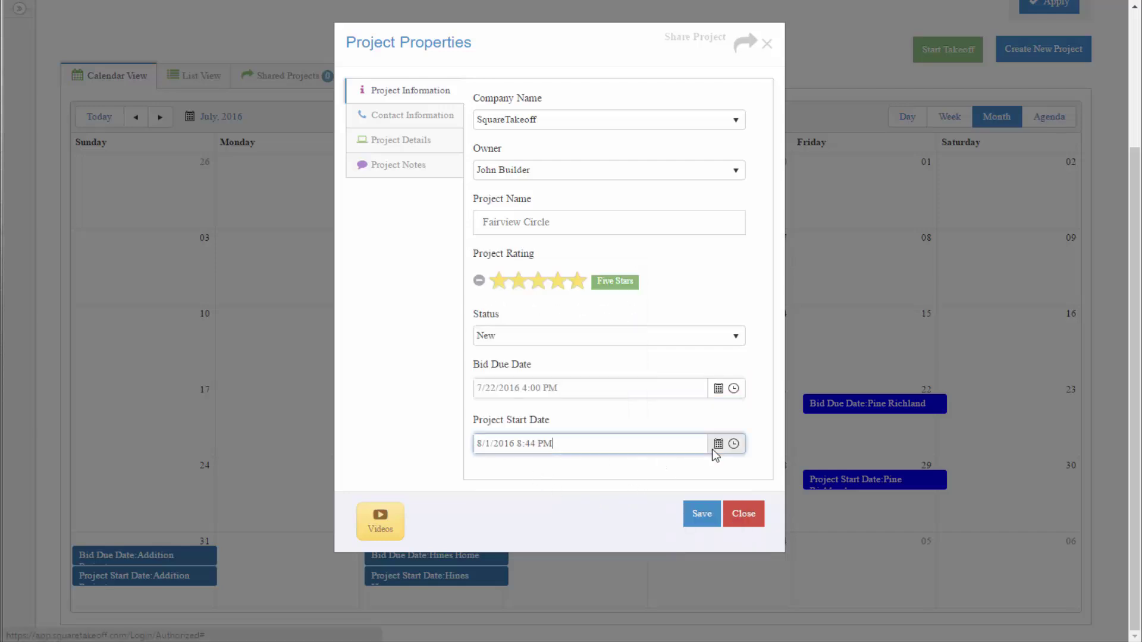
pyautogui.click(733, 444)
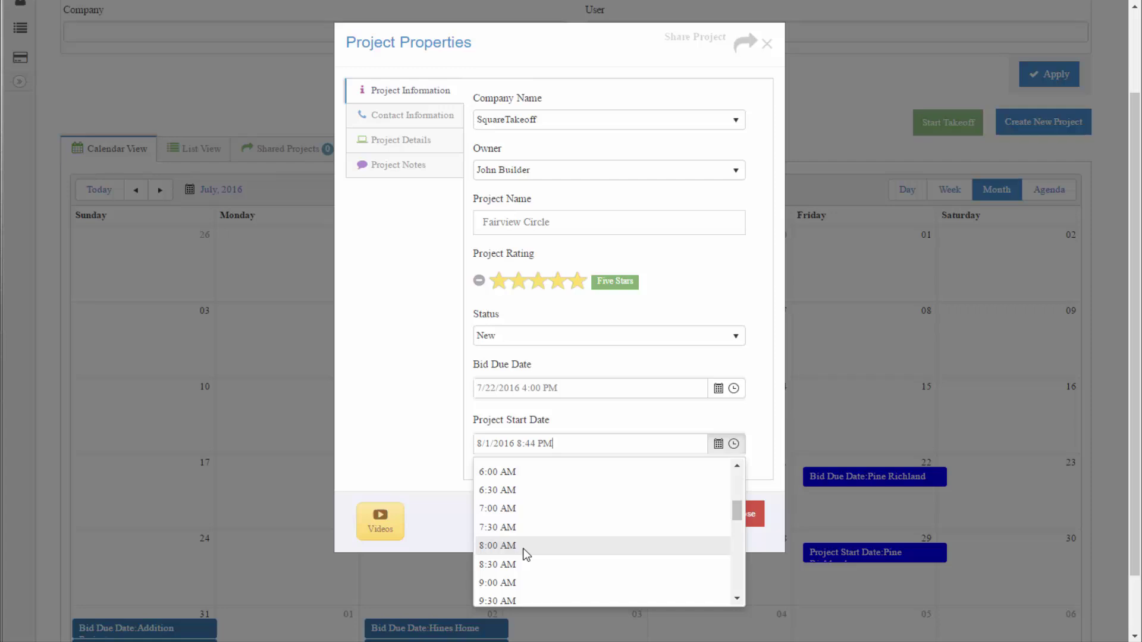
pyautogui.click(523, 548)
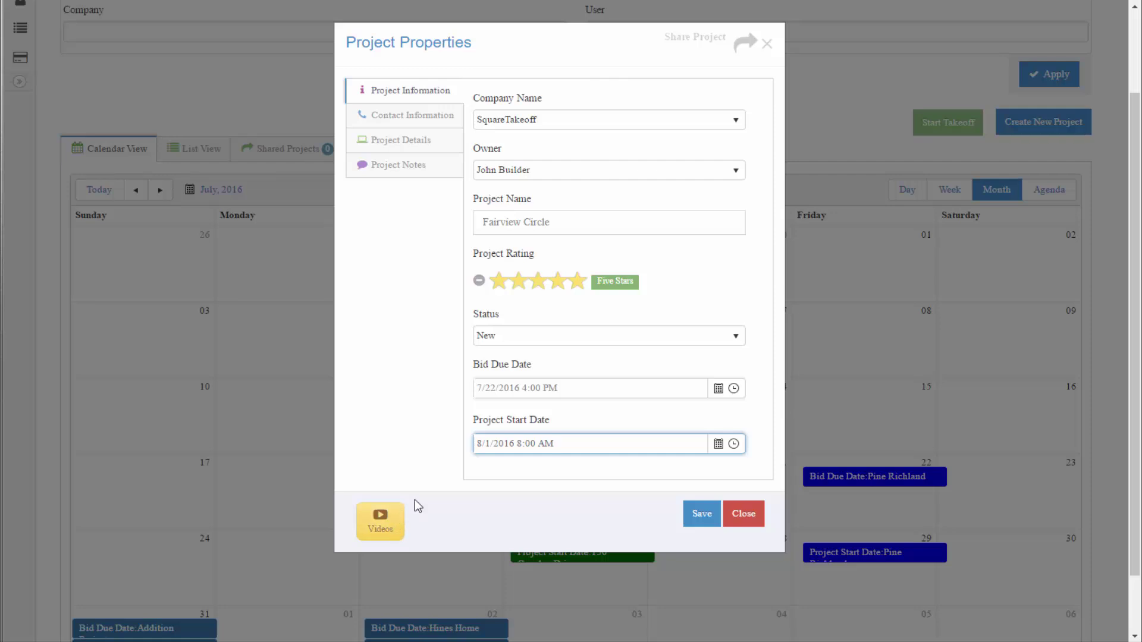
# Under Contact Information, enter the contact's full name, phone number and e-mail address
pyautogui.click(424, 123)
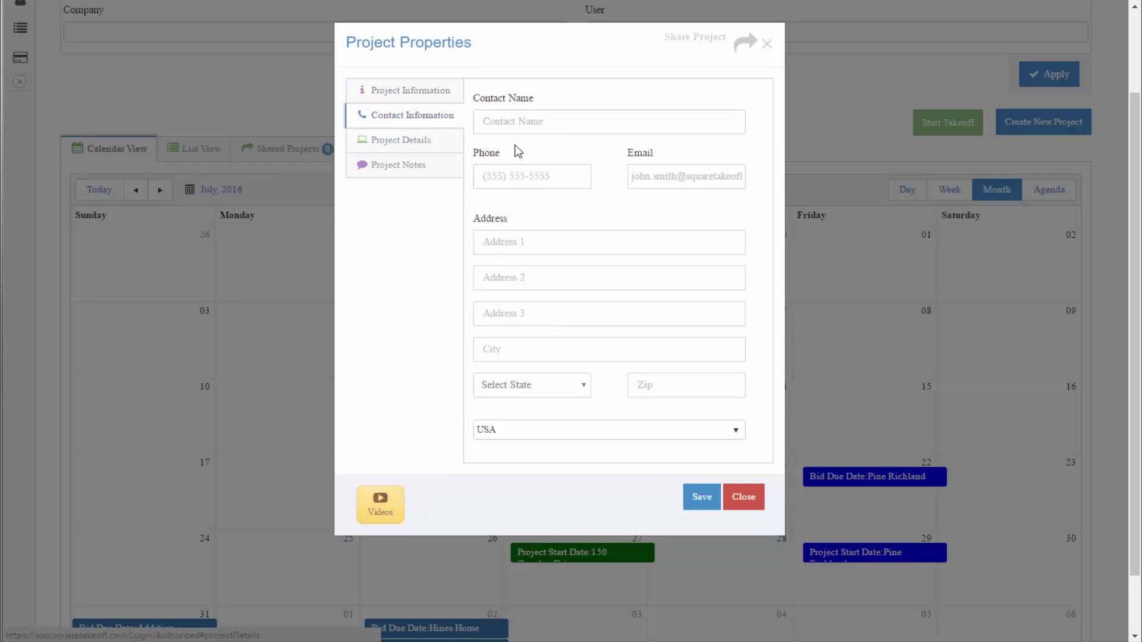
pyautogui.click(548, 125)
pyautogui.write('Jane Doe')
pyautogui.press('Tab')
pyautogui.write('555-555')
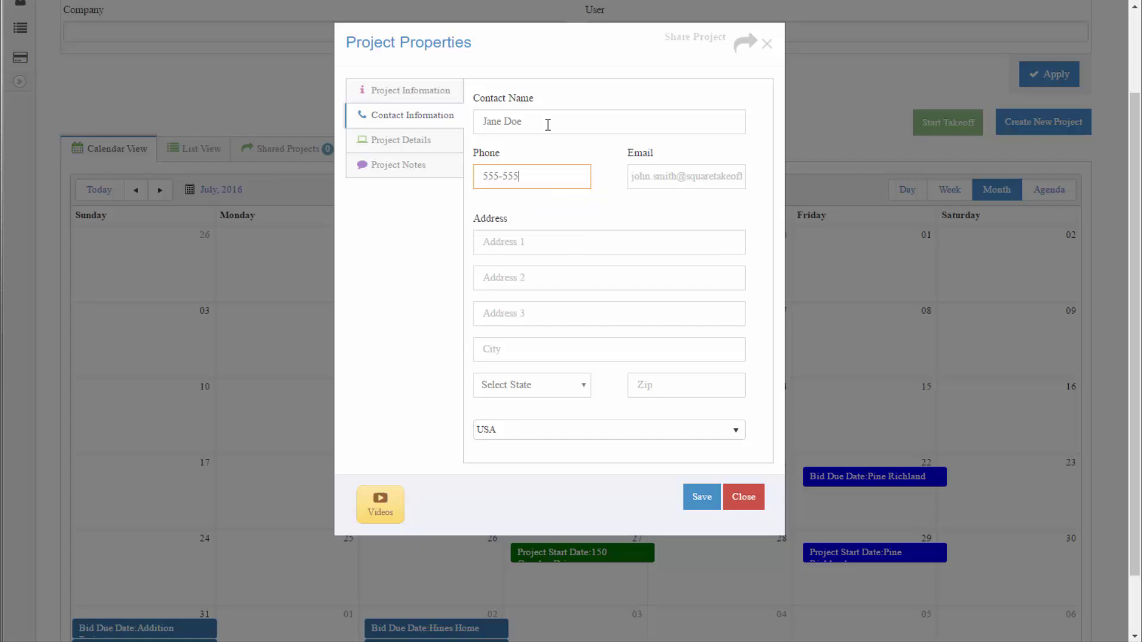
pyautogui.write('-5555')
pyautogui.press('Tab')
pyautogui.write('jane')
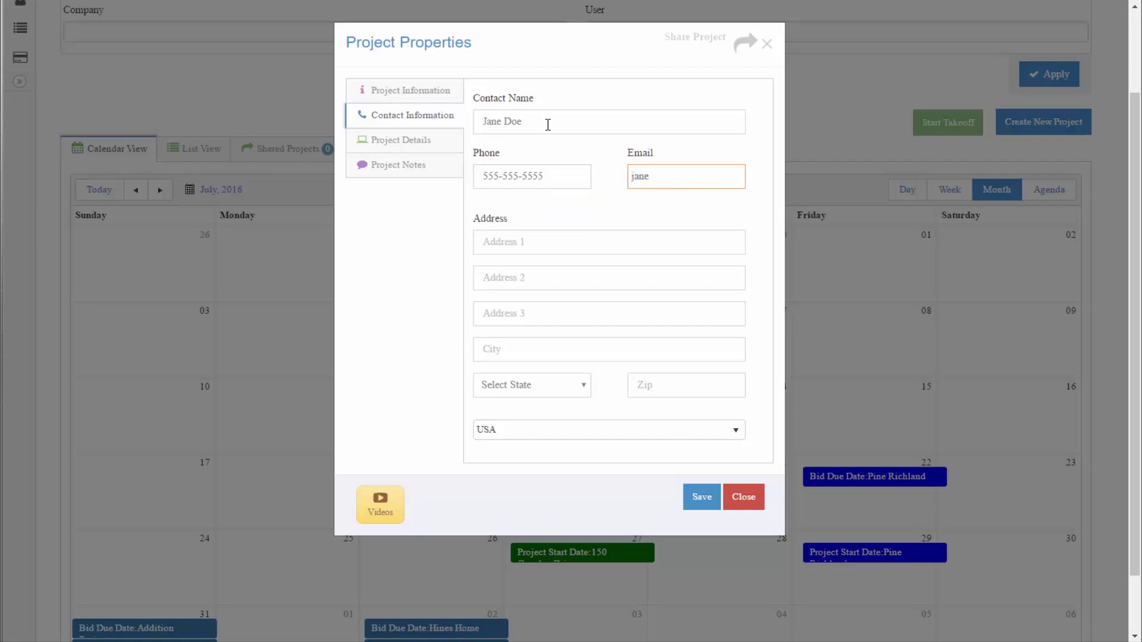
pyautogui.write('doe@email.com')
# Set the project colour to Chocolate and open the empty Project Notes section
pyautogui.click(418, 149)
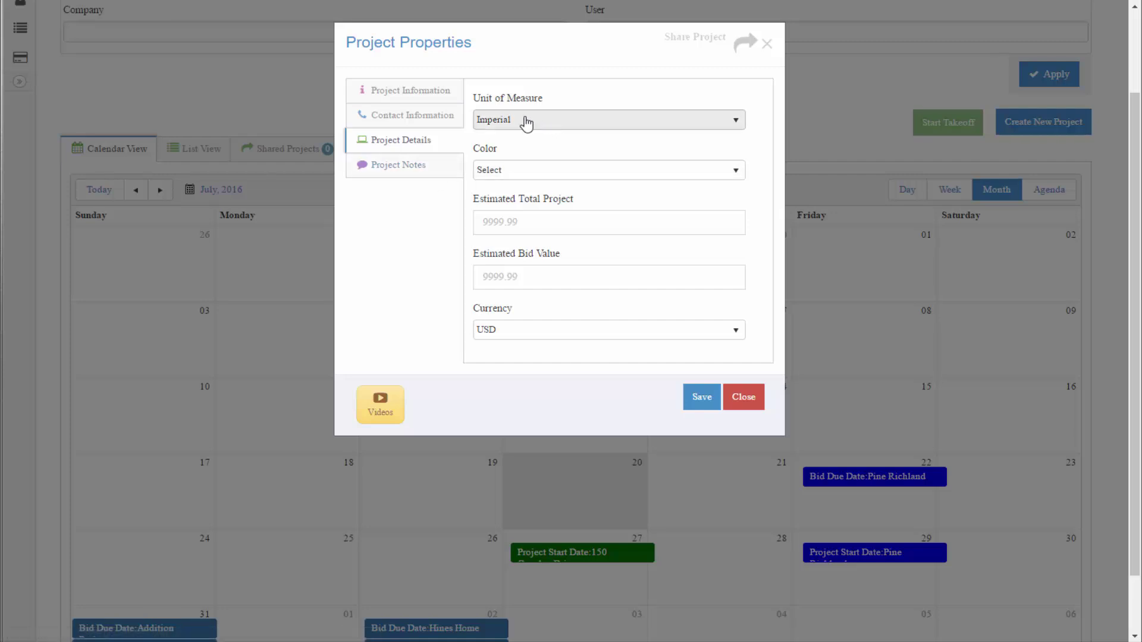
pyautogui.click(558, 170)
pyautogui.scroll(-3, 510, 277)
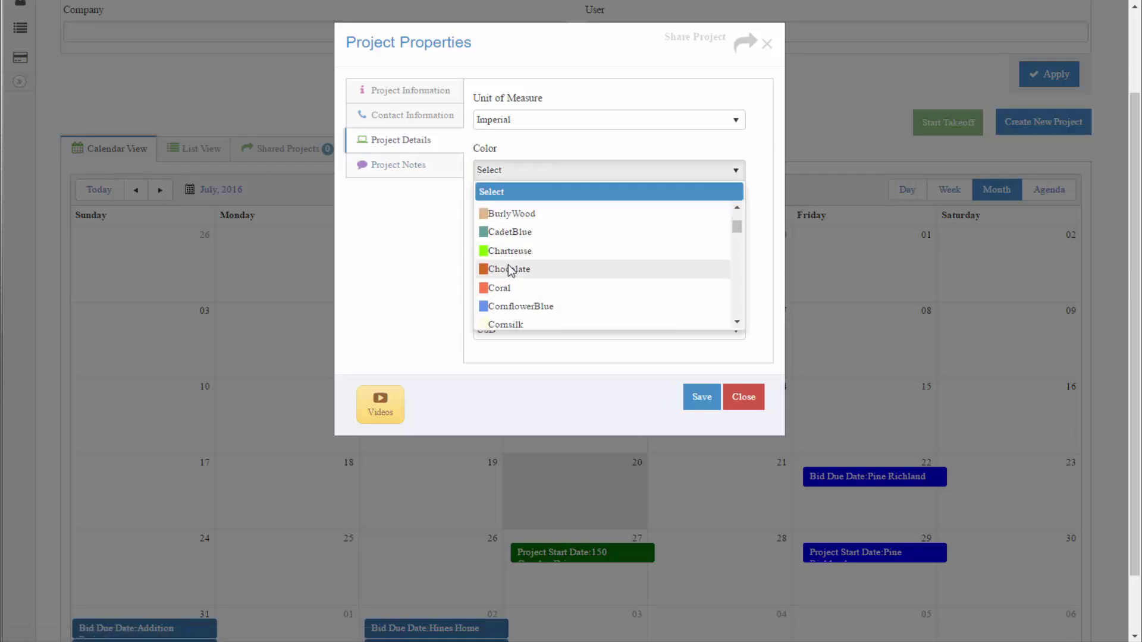
pyautogui.click(510, 271)
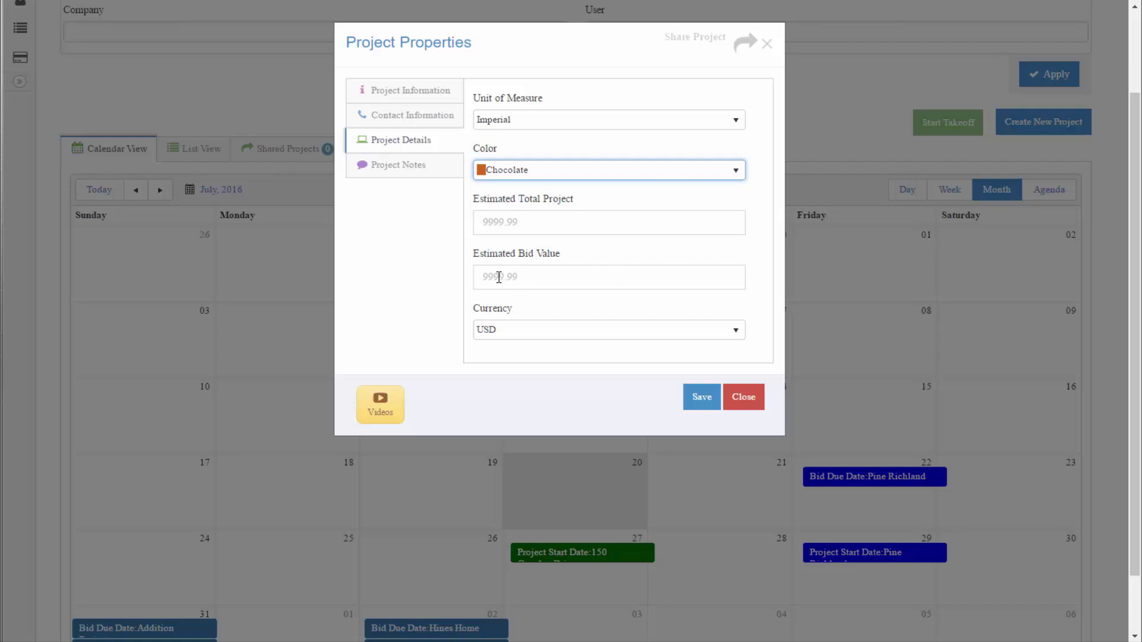
pyautogui.click(402, 169)
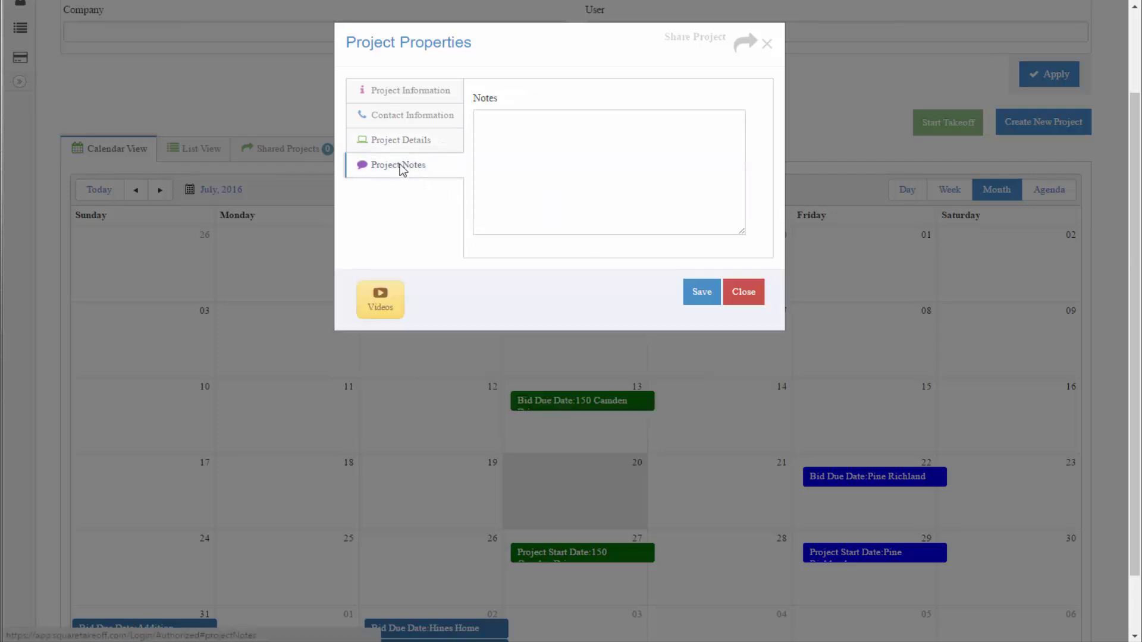
pyautogui.click(536, 138)
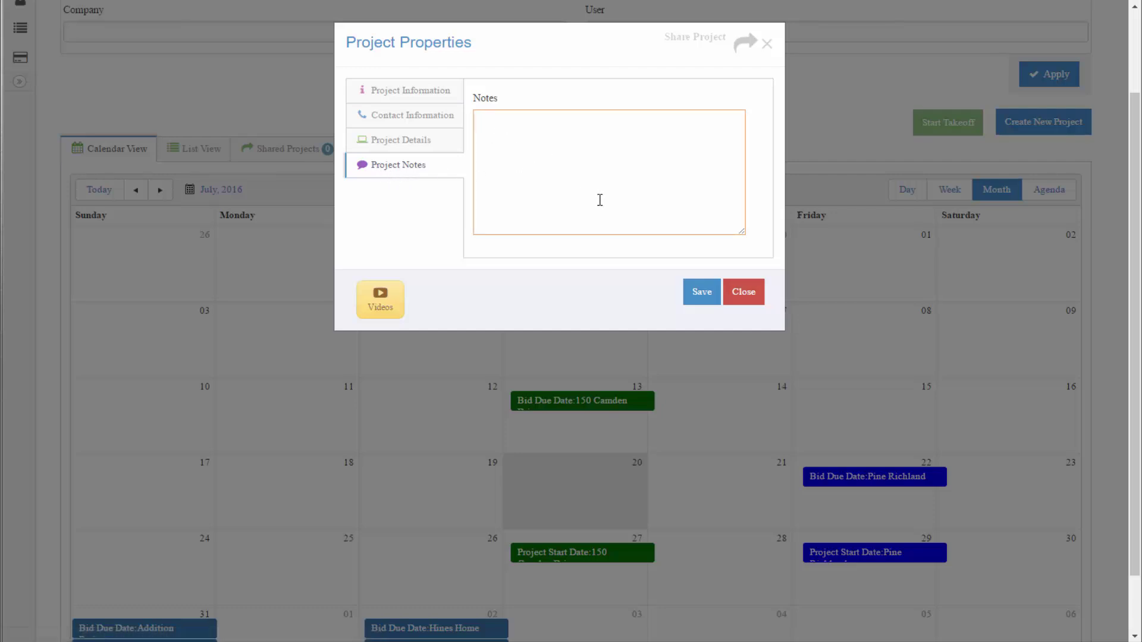
# Save Fairview Circle onto the calendar and bring up the Start Takeoff plan upload window
pyautogui.click(707, 296)
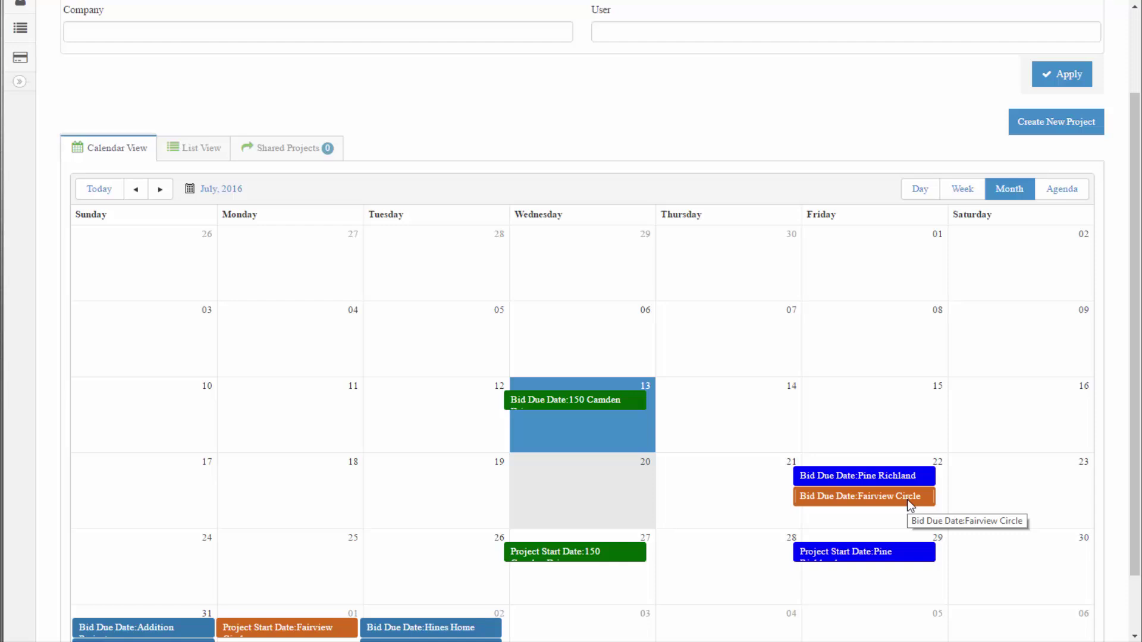
pyautogui.scroll(-1, 909, 504)
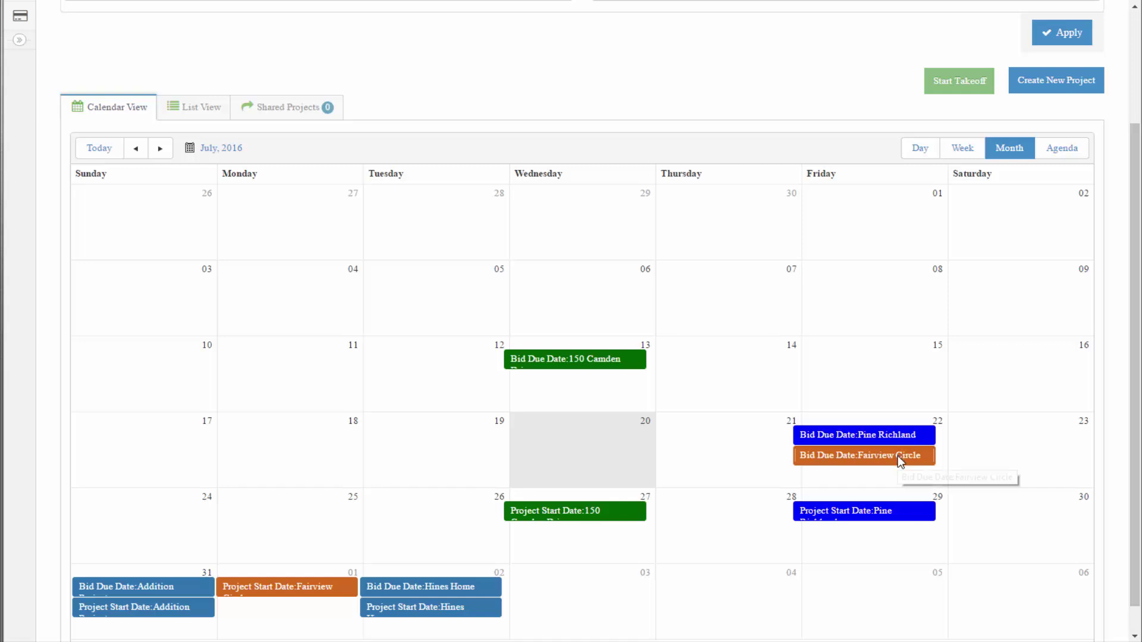
pyautogui.click(977, 388)
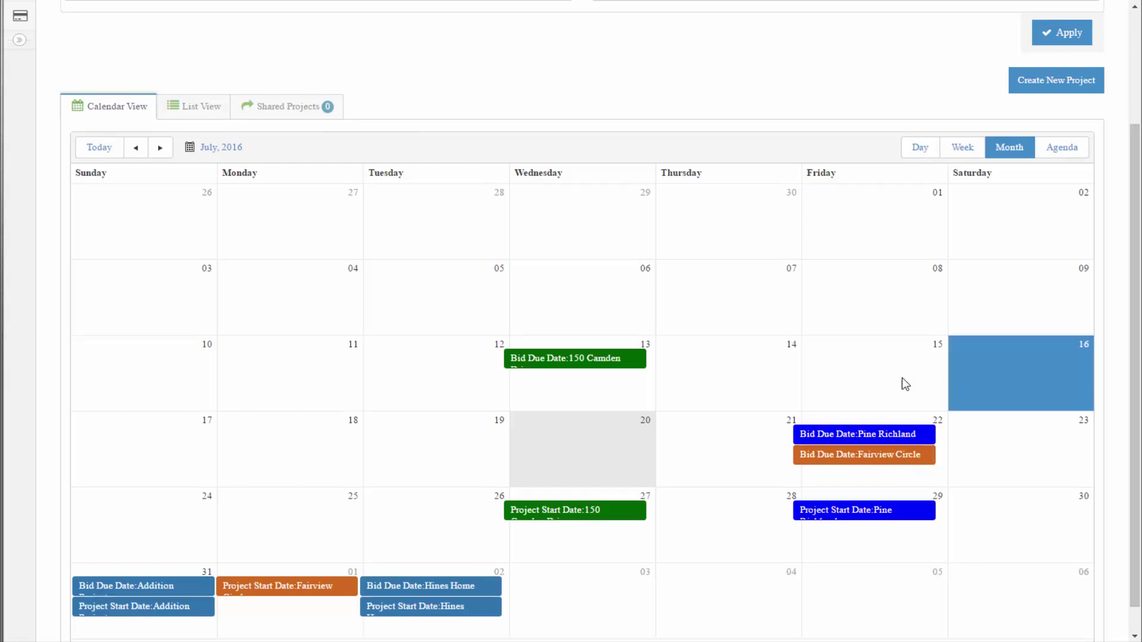
pyautogui.click(859, 453)
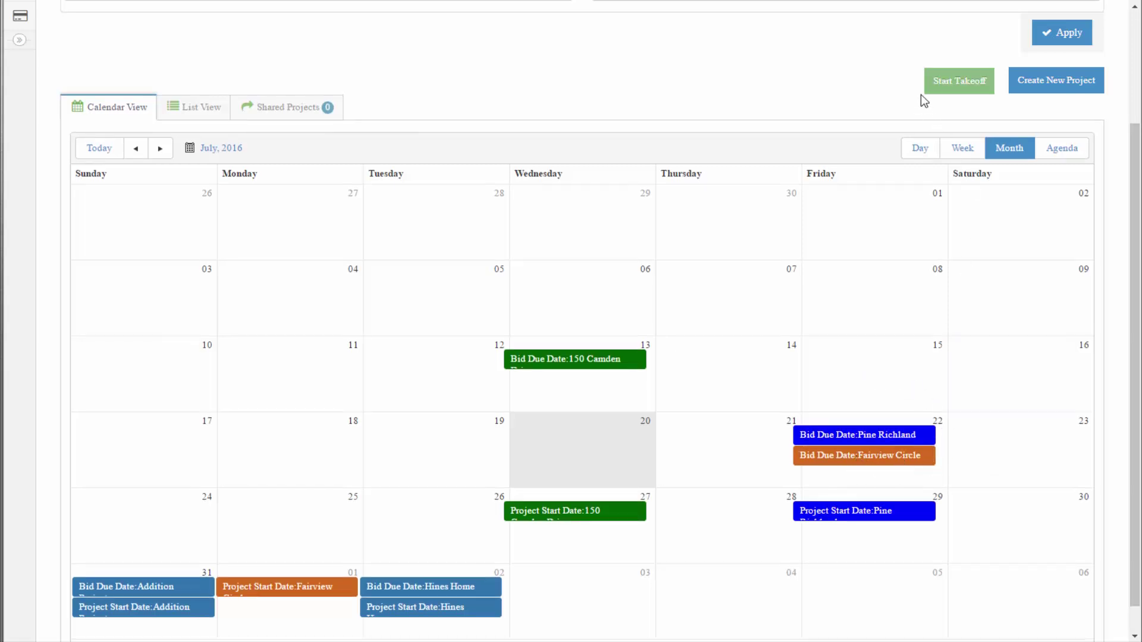
pyautogui.click(961, 88)
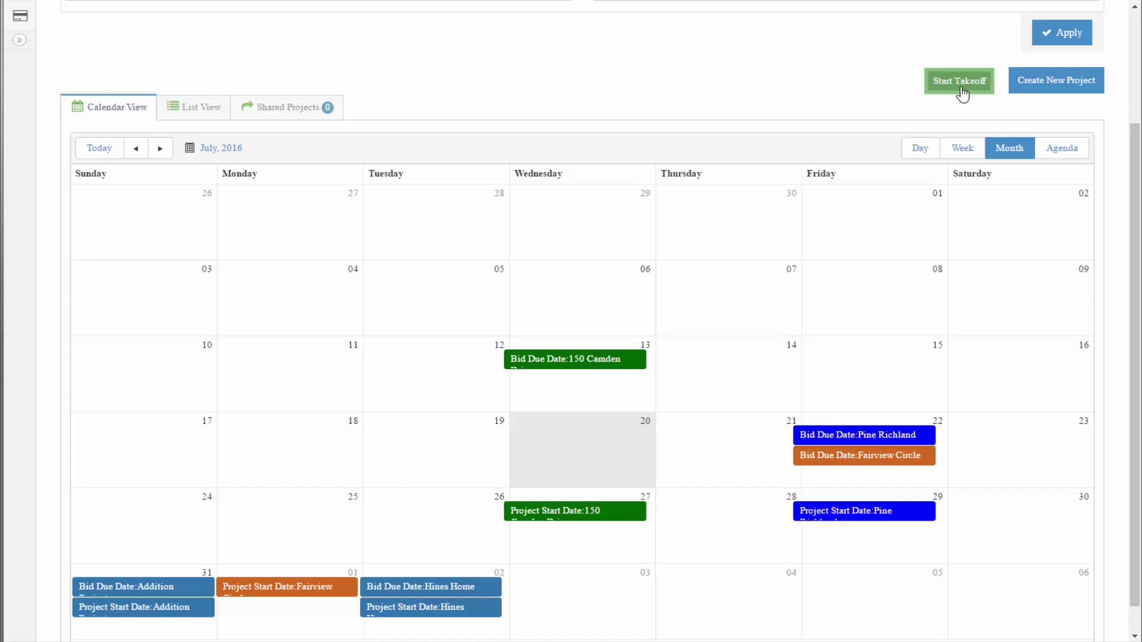
# Upload all eight plan PDFs, including First Floor, then return to the Bid Management calendar
pyautogui.click(961, 88)
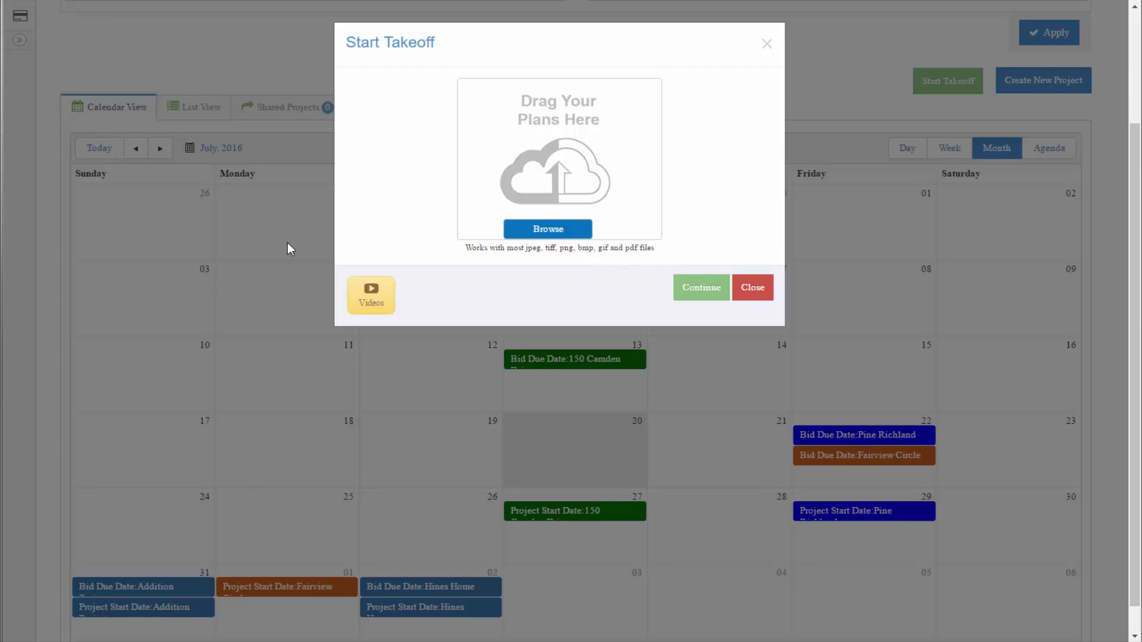
pyautogui.moveTo(1, 238); pyautogui.dragTo(570, 177)
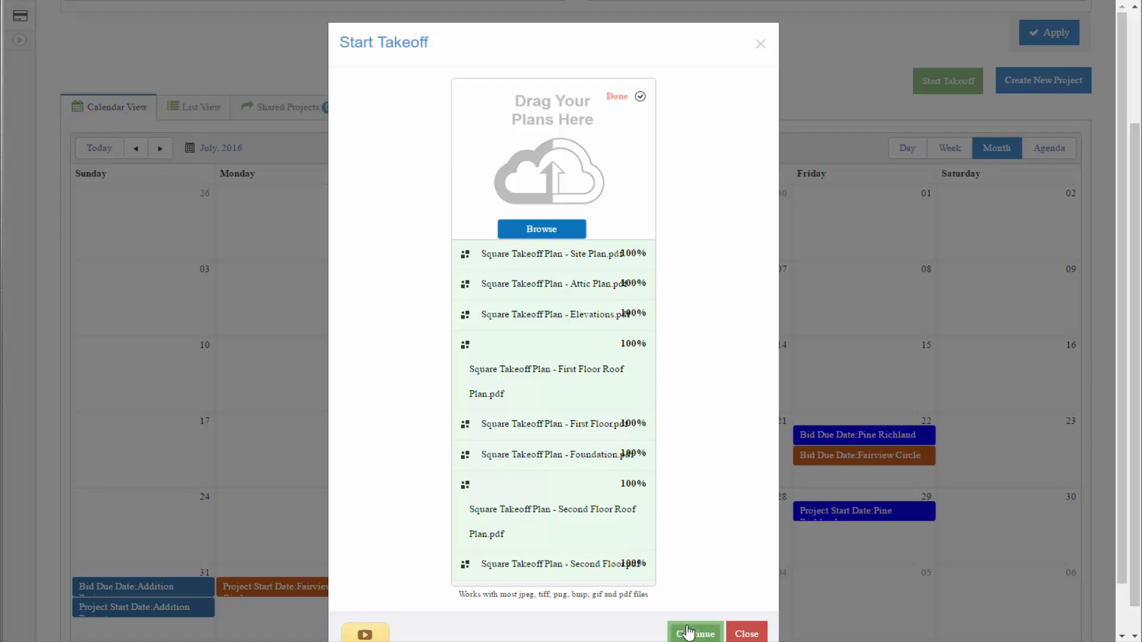
pyautogui.click(688, 632)
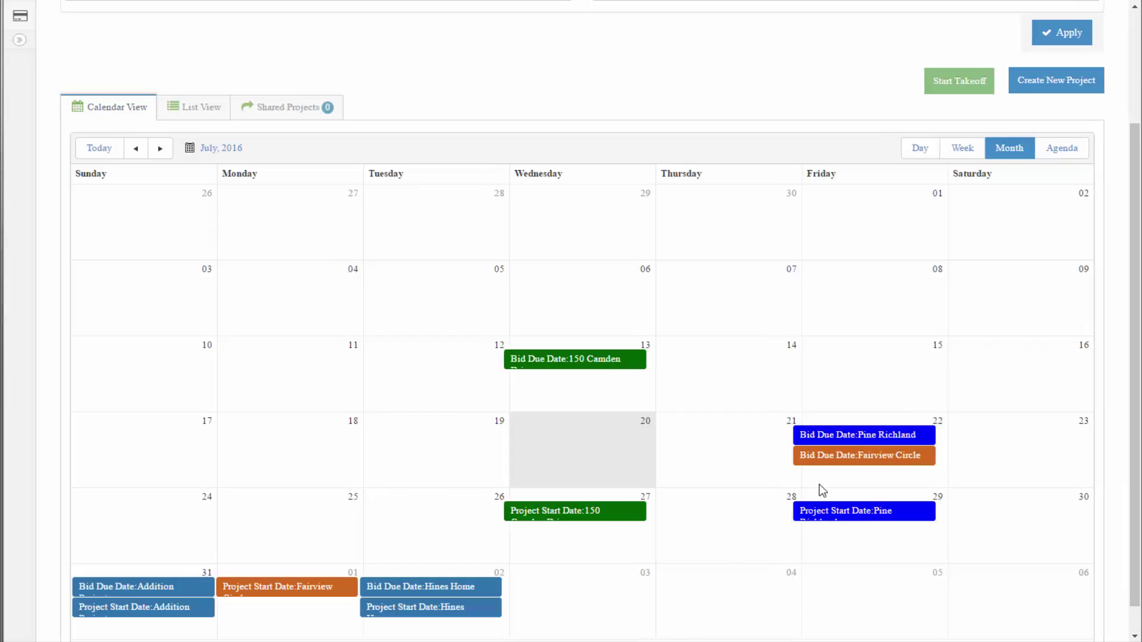
pyautogui.scroll(3, 914, 410)
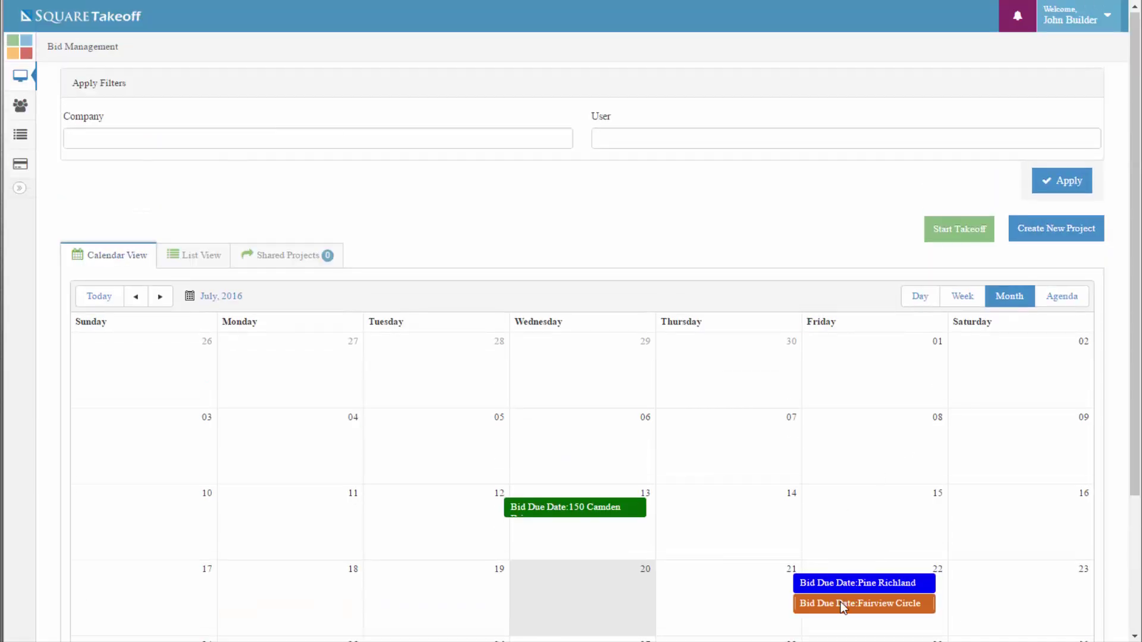
pyautogui.scroll(-3, 842, 607)
pyautogui.scroll(3, 925, 437)
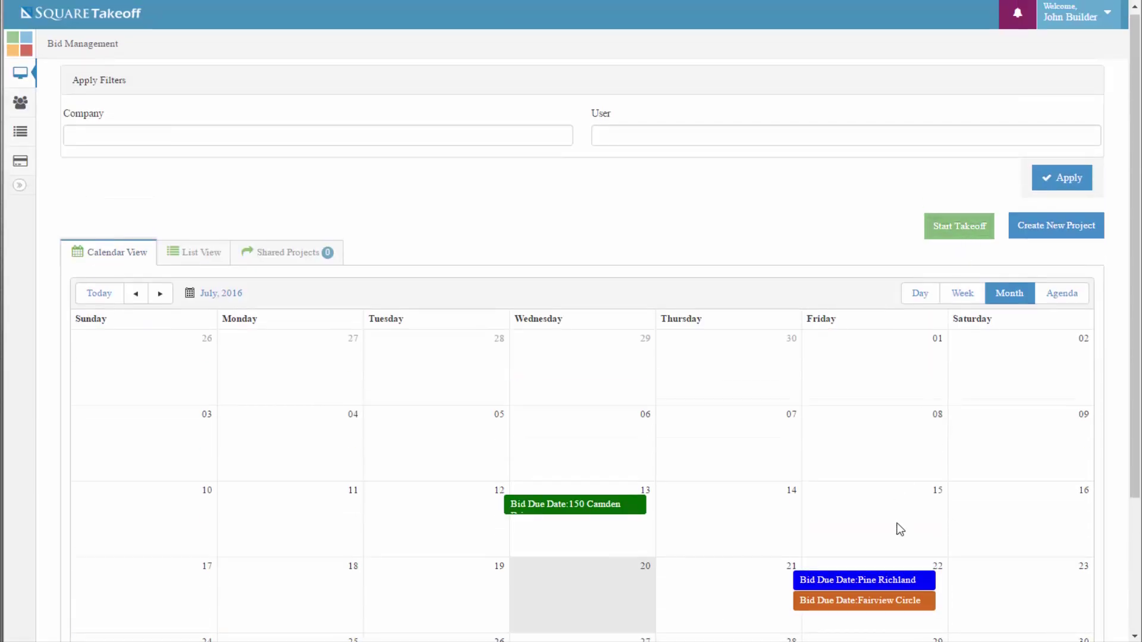
# Enter the takeoff workspace and confirm in Notifications that all 8 files finished processing
pyautogui.click(962, 233)
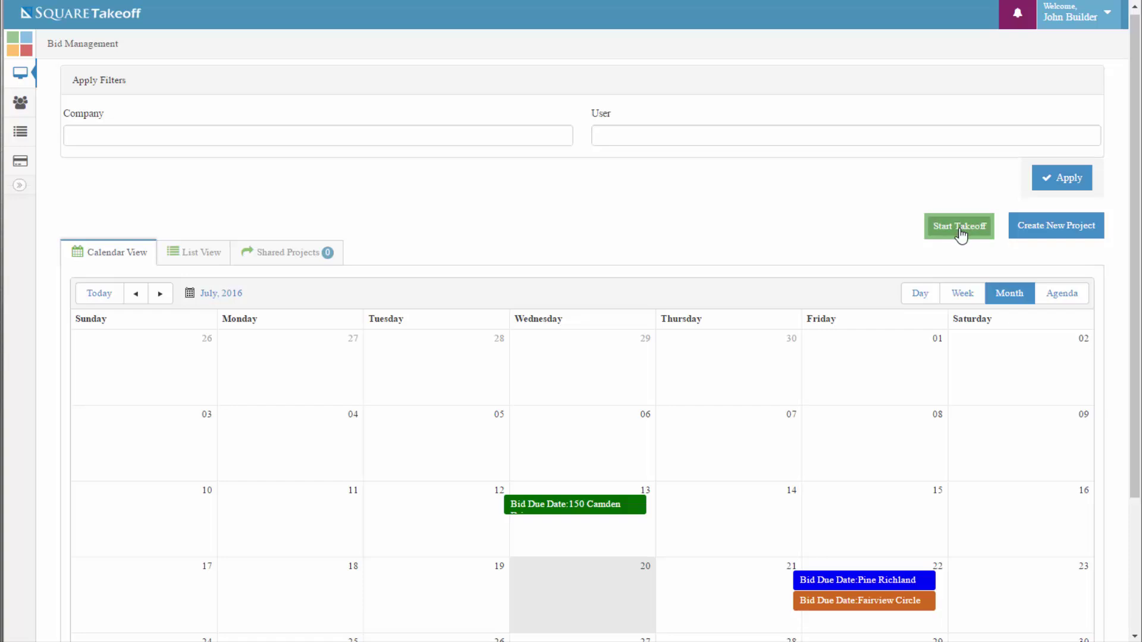
pyautogui.click(959, 226)
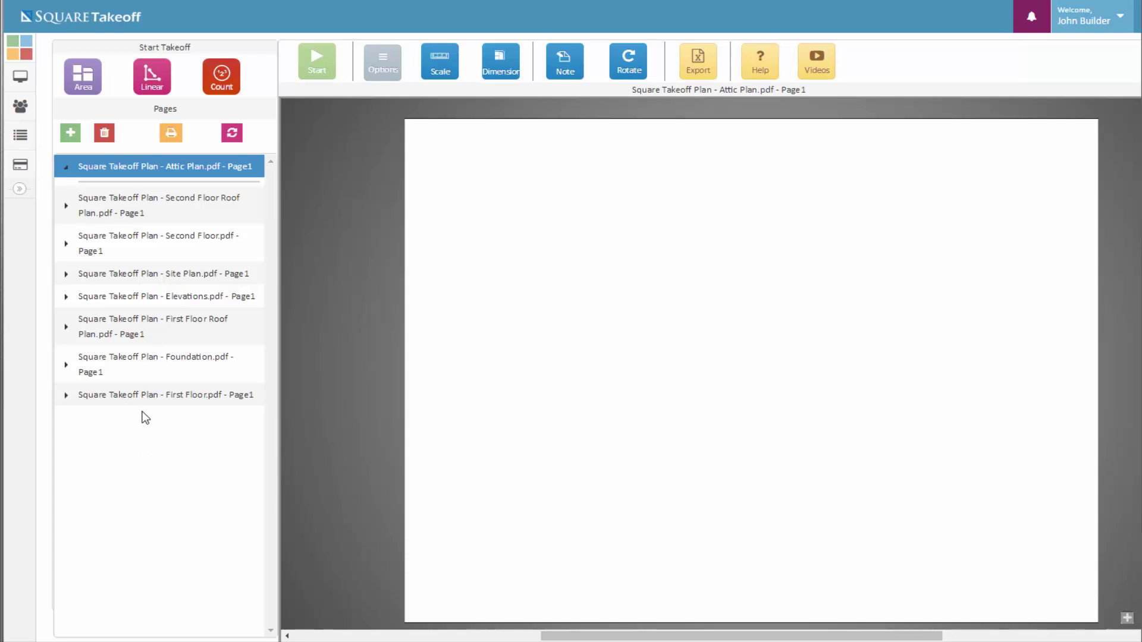
pyautogui.click(1035, 26)
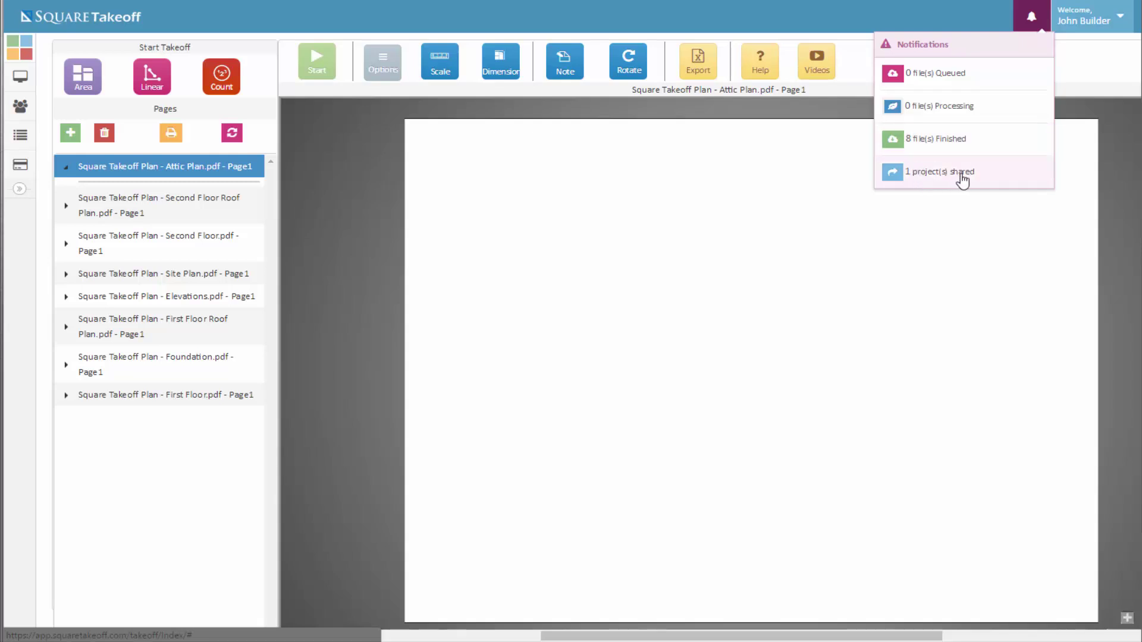
# Close the Notifications panel and refresh the Pages list so the A3 - Attic Floor drawing shows
pyautogui.click(264, 137)
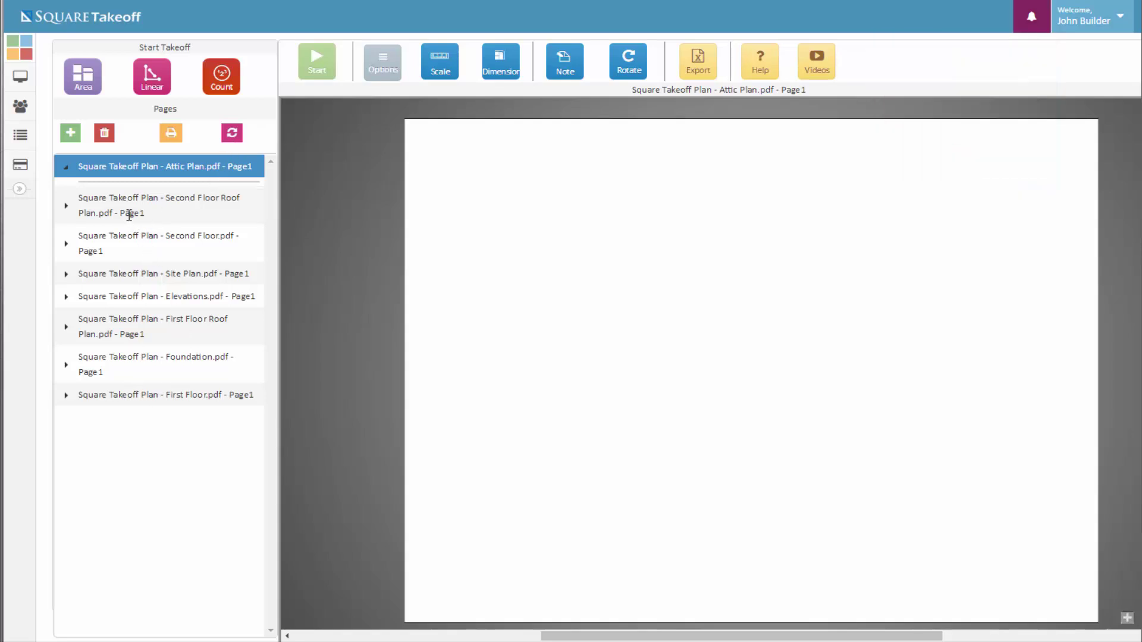
pyautogui.click(233, 135)
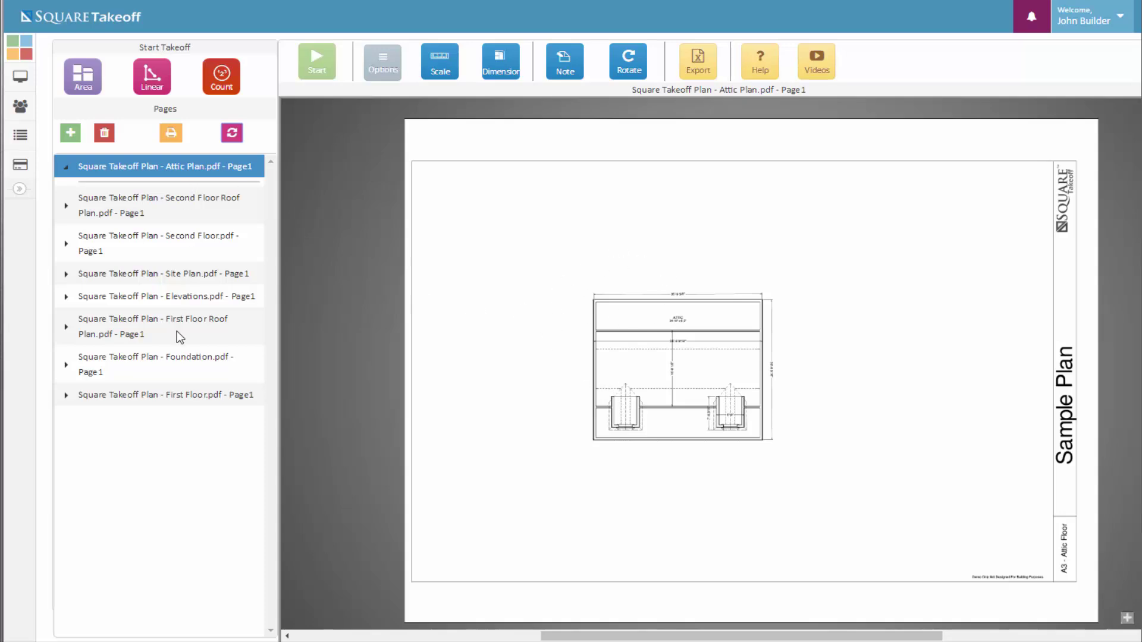
# Open 'First Floor.pdf - Page1' and zoom in and out on the plan
pyautogui.click(170, 394)
pyautogui.scroll(5, 676, 420)
pyautogui.scroll(-5, 668, 427)
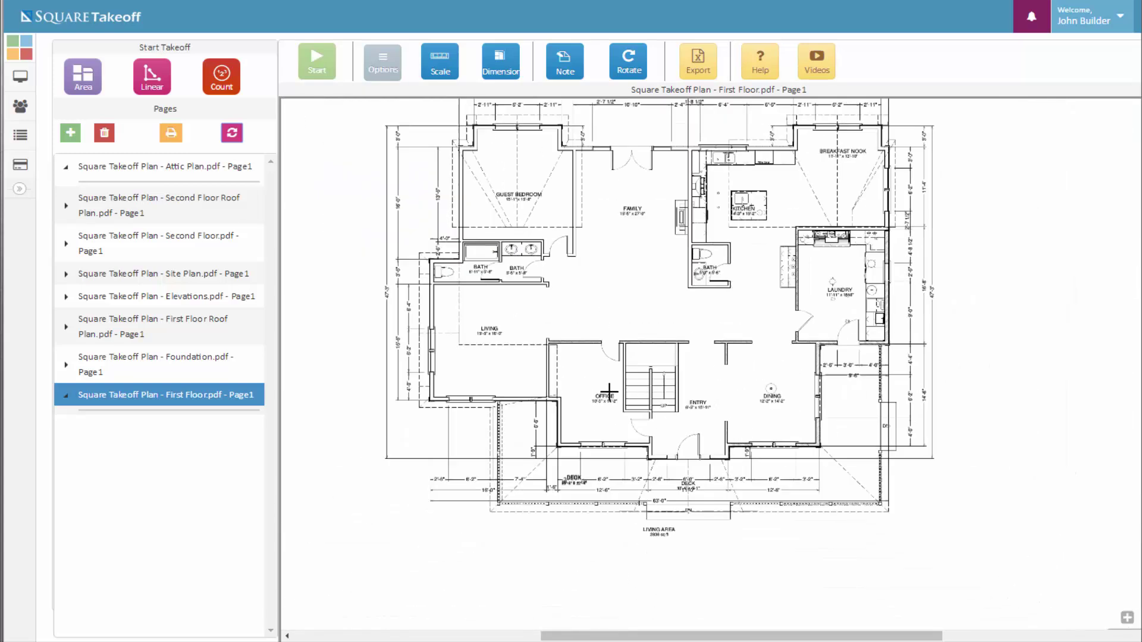
pyautogui.scroll(3, 538, 368)
pyautogui.scroll(1, 538, 368)
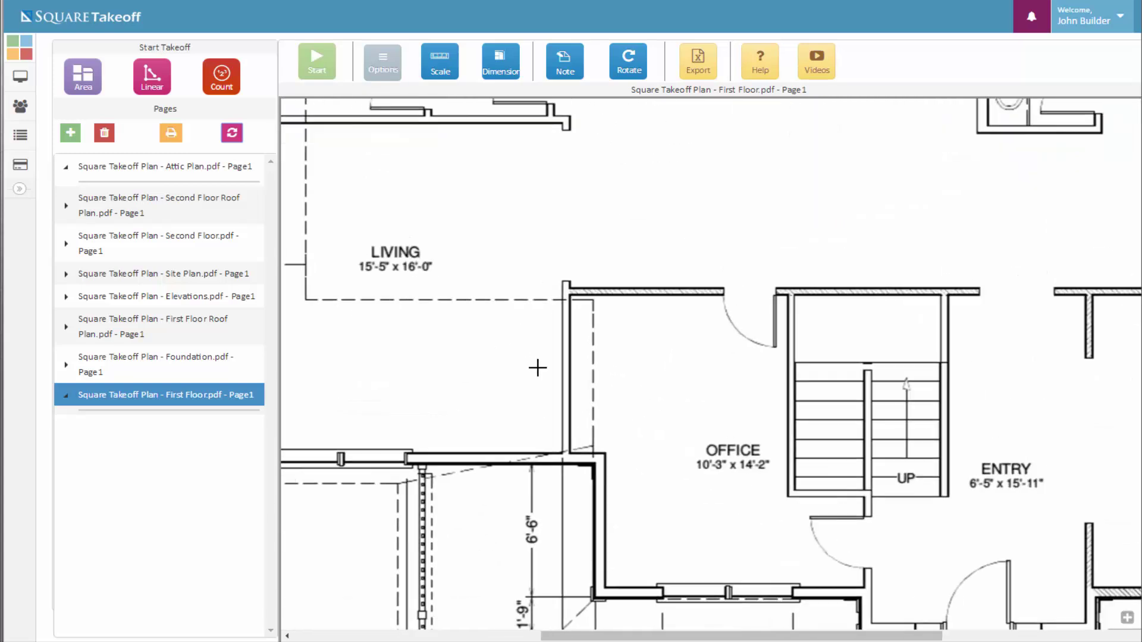
pyautogui.scroll(-5, 538, 368)
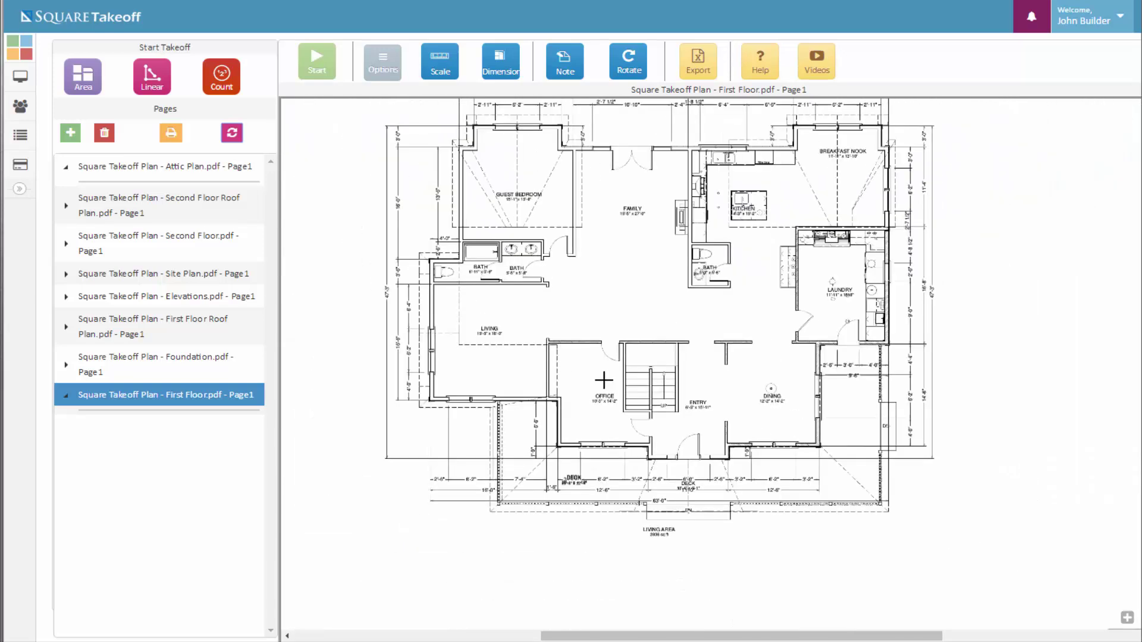
# Pan and zoom across the Guest Bedroom, Family, Kitchen and Office rooms and their dimensions
pyautogui.moveTo(689, 423)
pyautogui.mouseDown()
pyautogui.moveTo(638, 382)
pyautogui.moveTo(616, 405)
pyautogui.moveTo(667, 416)
pyautogui.moveTo(621, 438)
pyautogui.mouseUp()
pyautogui.scroll(2, 621, 437)
pyautogui.scroll(1, 684, 411)
pyautogui.scroll(2, 691, 414)
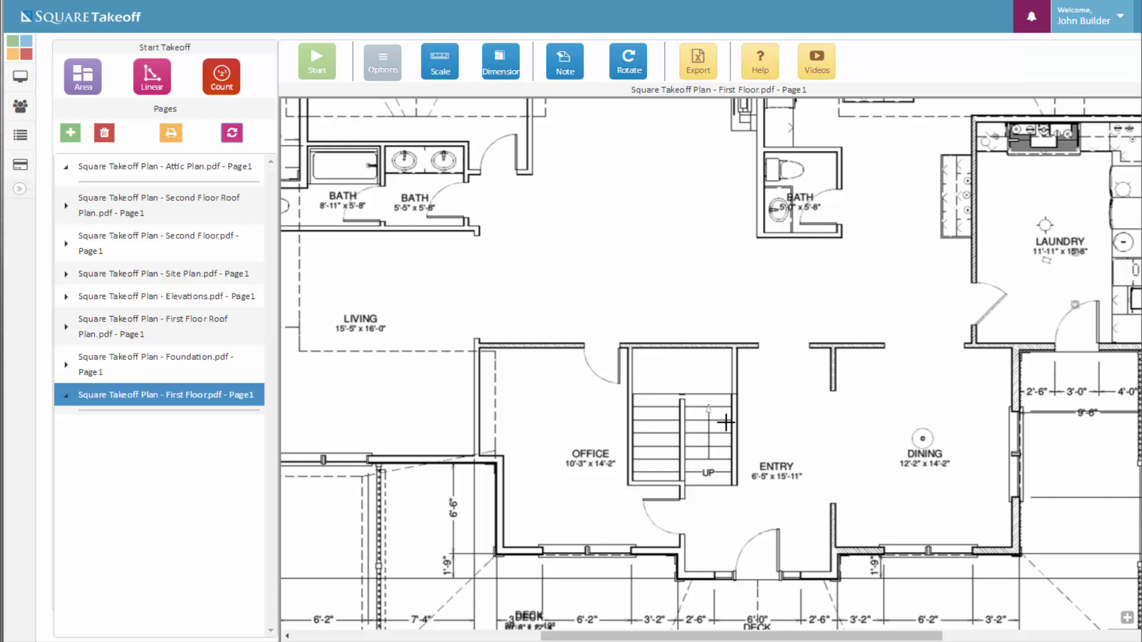
pyautogui.moveTo(727, 419); pyautogui.dragTo(709, 506)
pyautogui.scroll(-1, 710, 509)
pyautogui.scroll(-2, 708, 339)
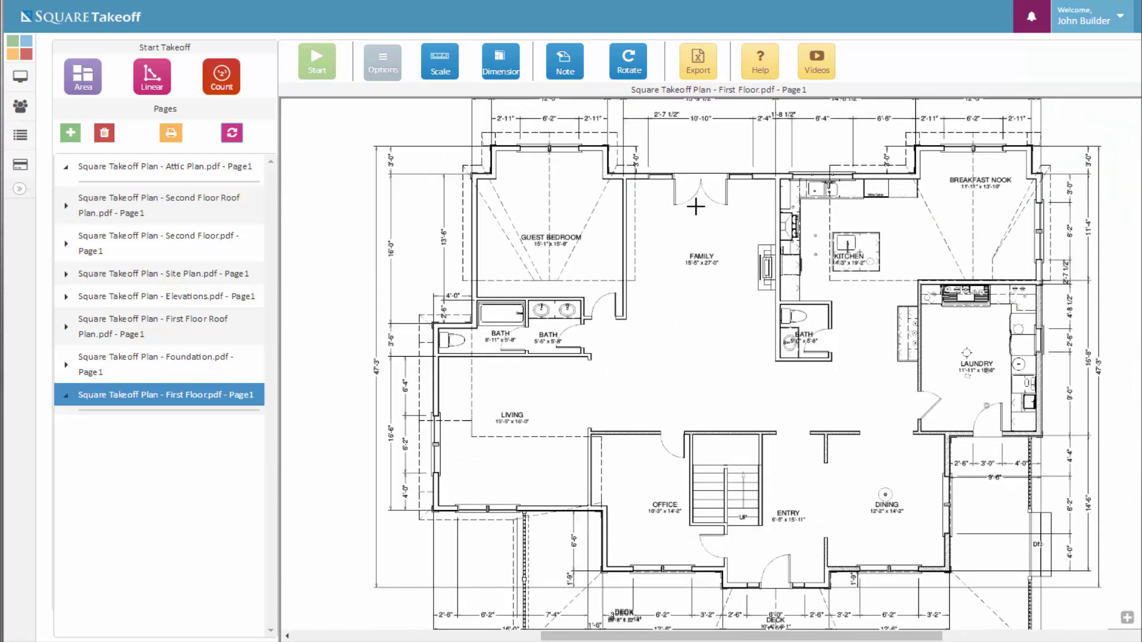
pyautogui.scroll(-1, 690, 297)
pyautogui.scroll(3, 566, 256)
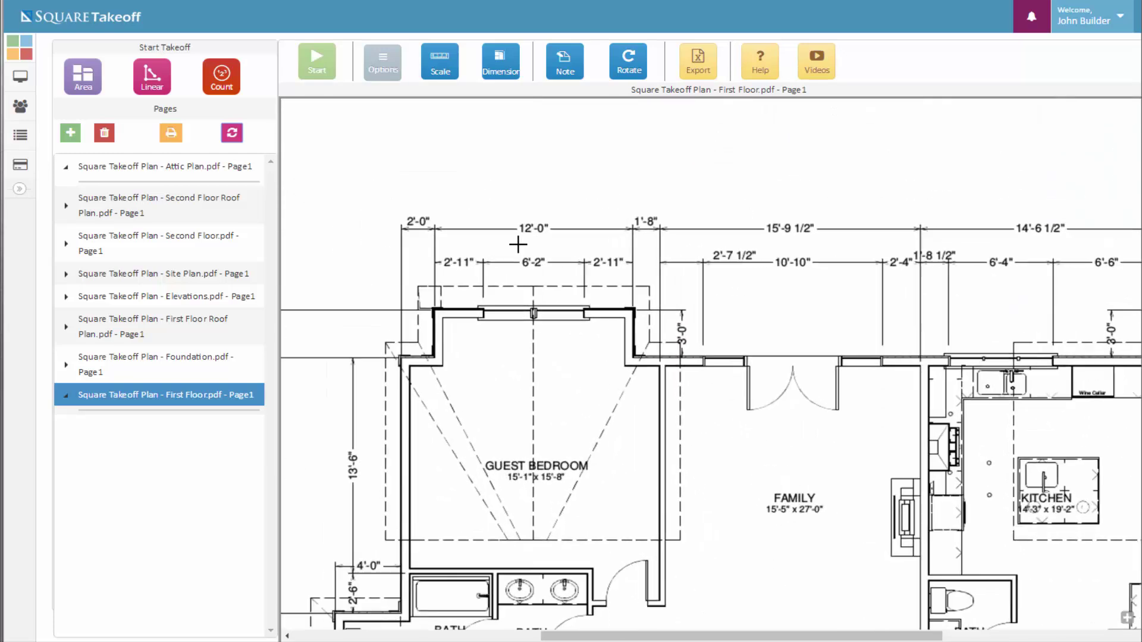
pyautogui.scroll(1, 518, 243)
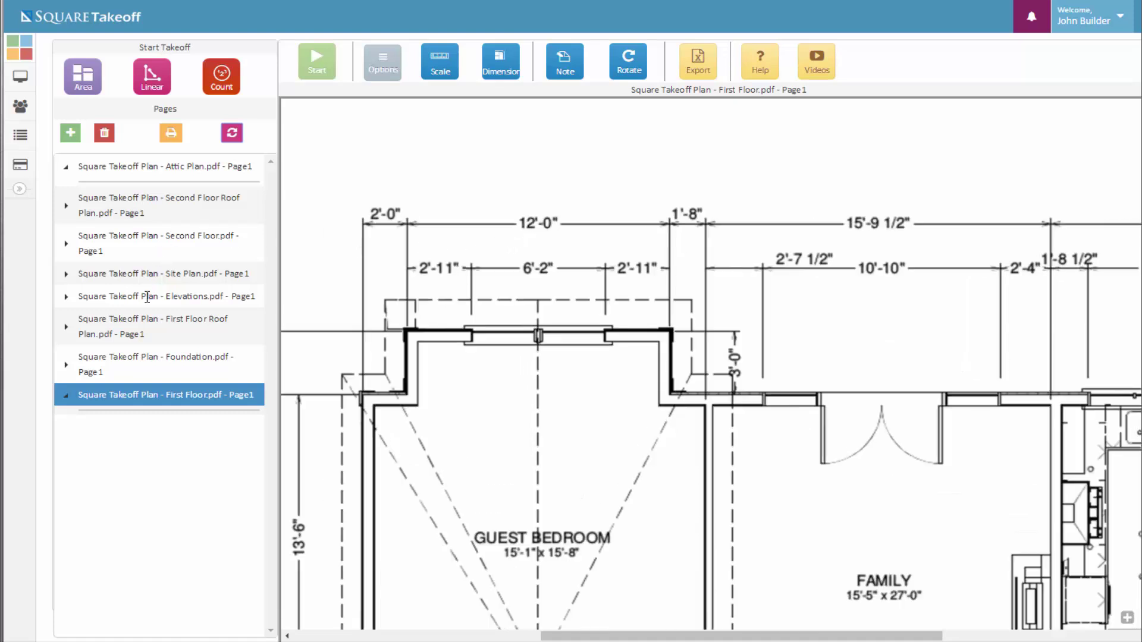
# Trim the page name down to 'First Floor', then move it to third place in the list and select it
pyautogui.doubleClick(155, 395)
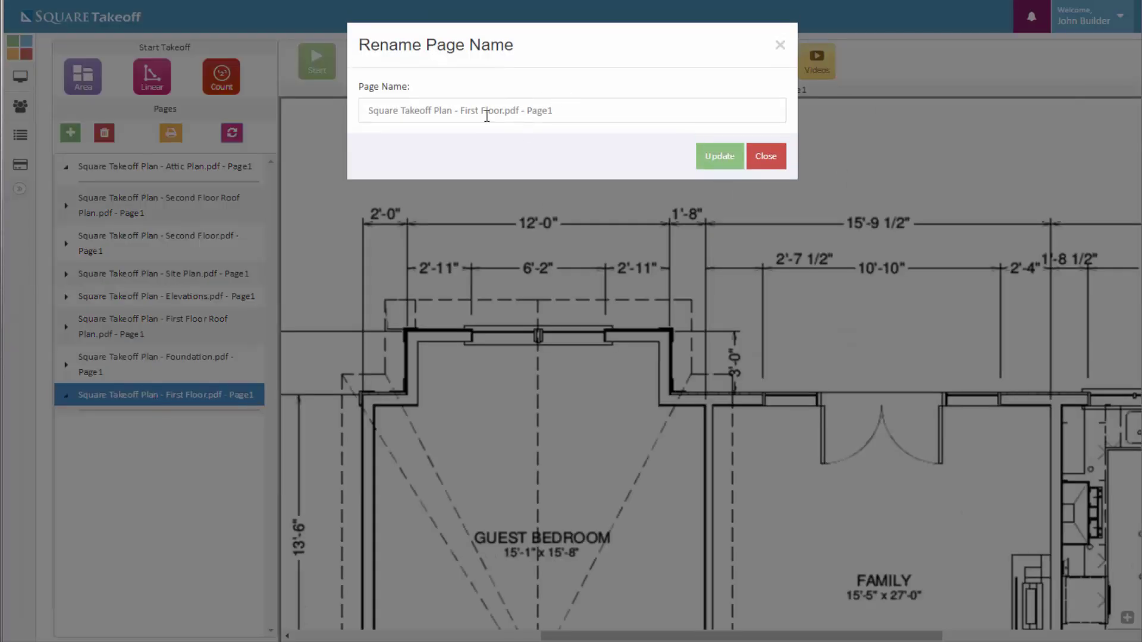
pyautogui.moveTo(462, 110); pyautogui.dragTo(276, 128)
pyautogui.press('BackSpace')
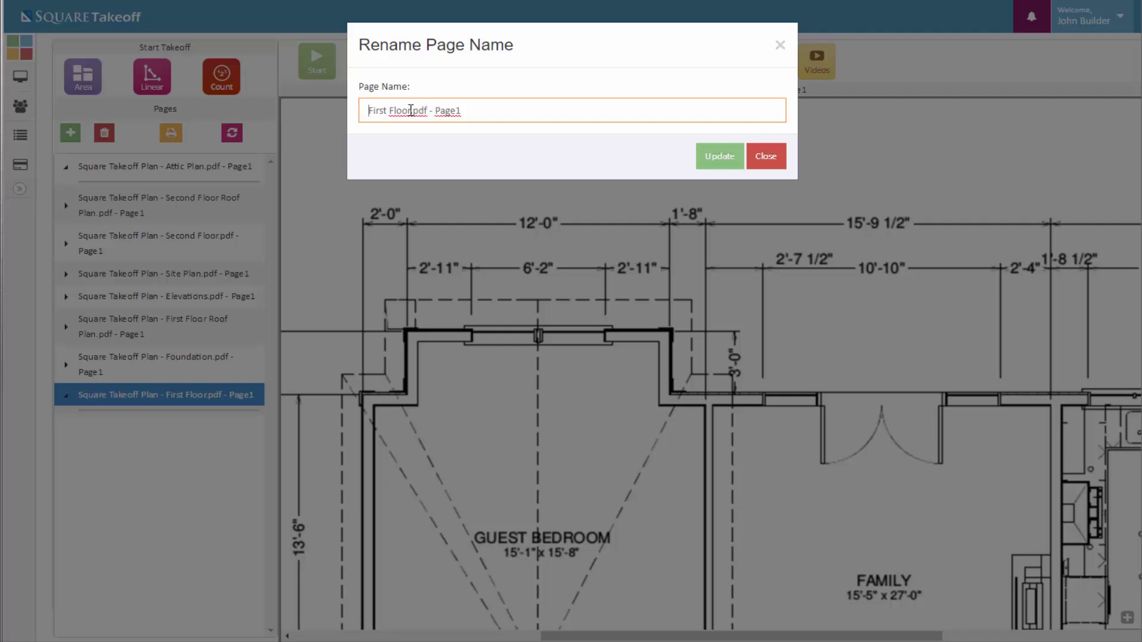
pyautogui.moveTo(411, 110); pyautogui.dragTo(586, 113)
pyautogui.press('BackSpace')
pyautogui.click(729, 162)
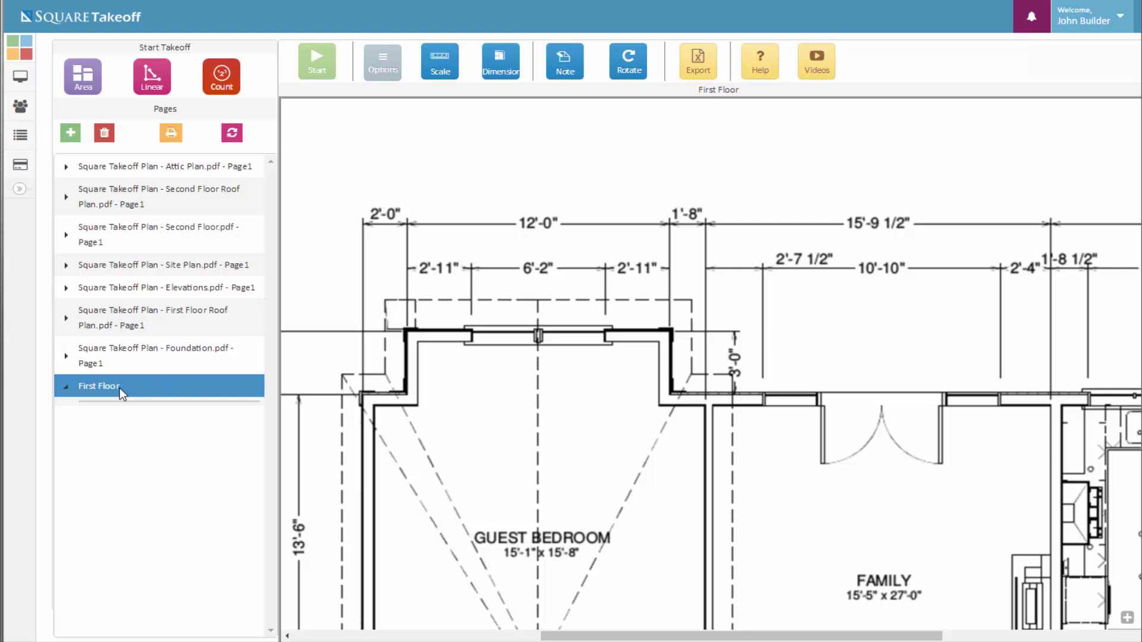
pyautogui.moveTo(100, 382); pyautogui.dragTo(99, 225)
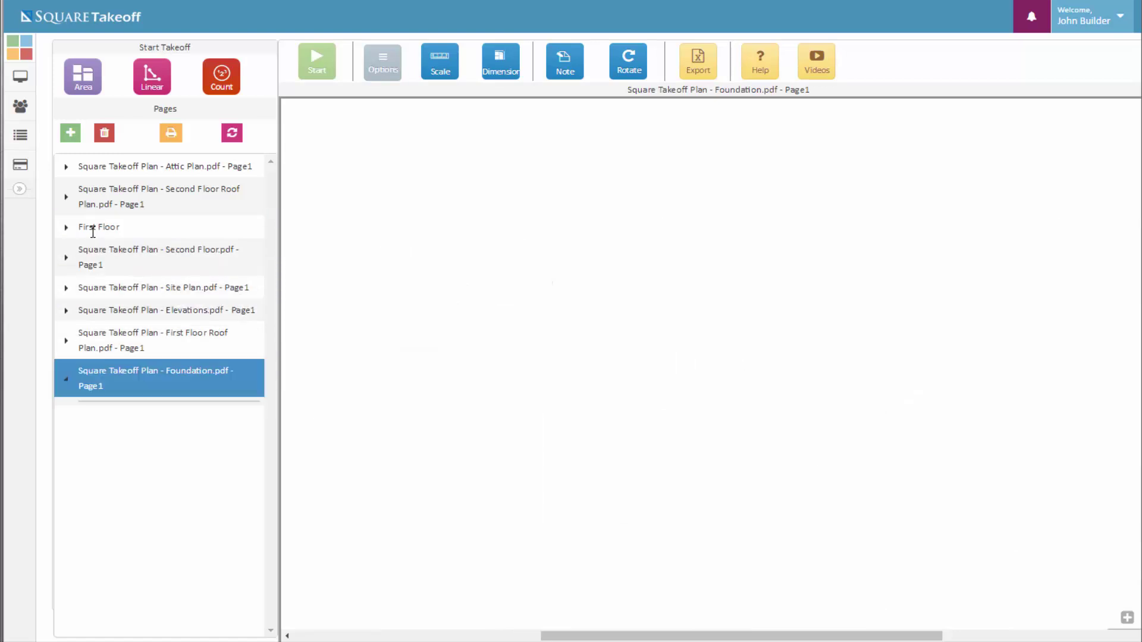
pyautogui.click(102, 227)
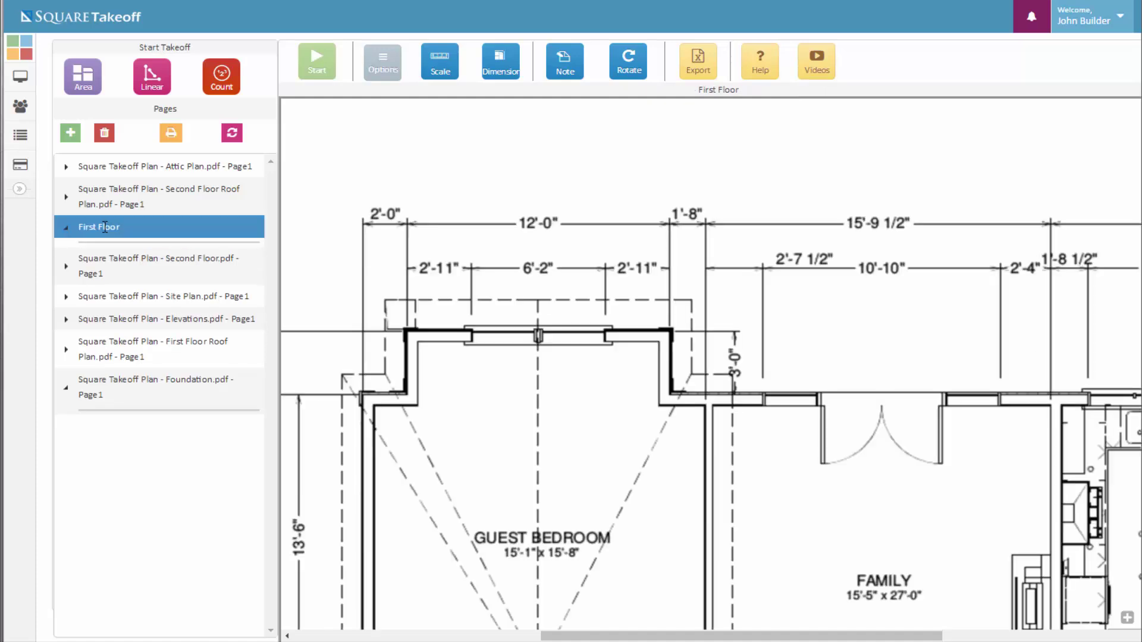
# Cancel removing the First Floor page and bring up the Print document(s) options
pyautogui.click(105, 135)
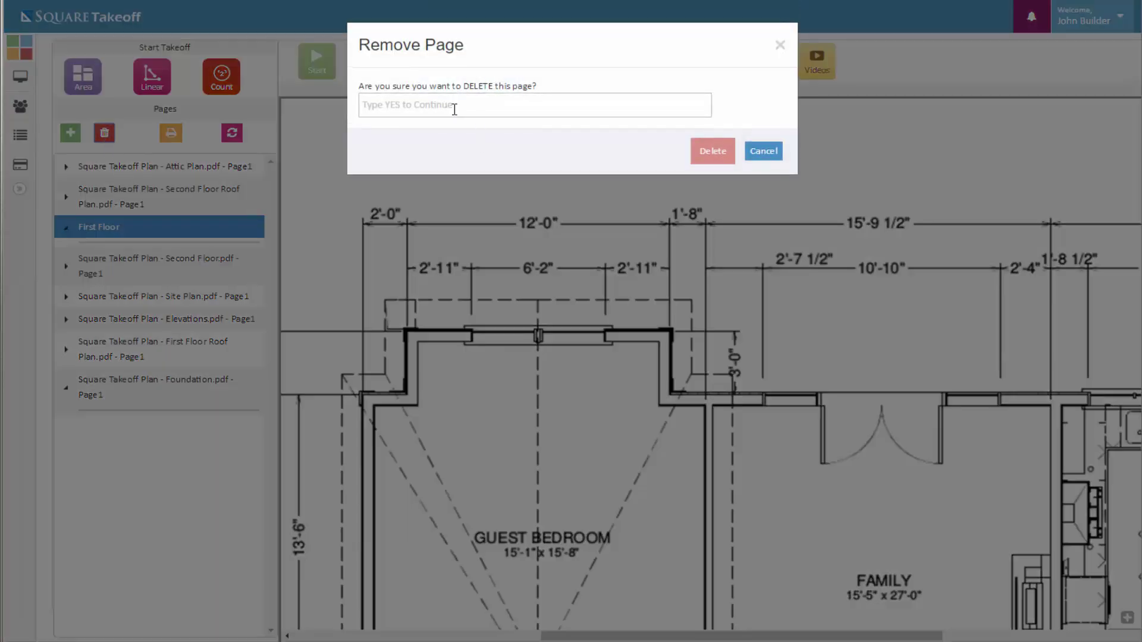
pyautogui.click(774, 154)
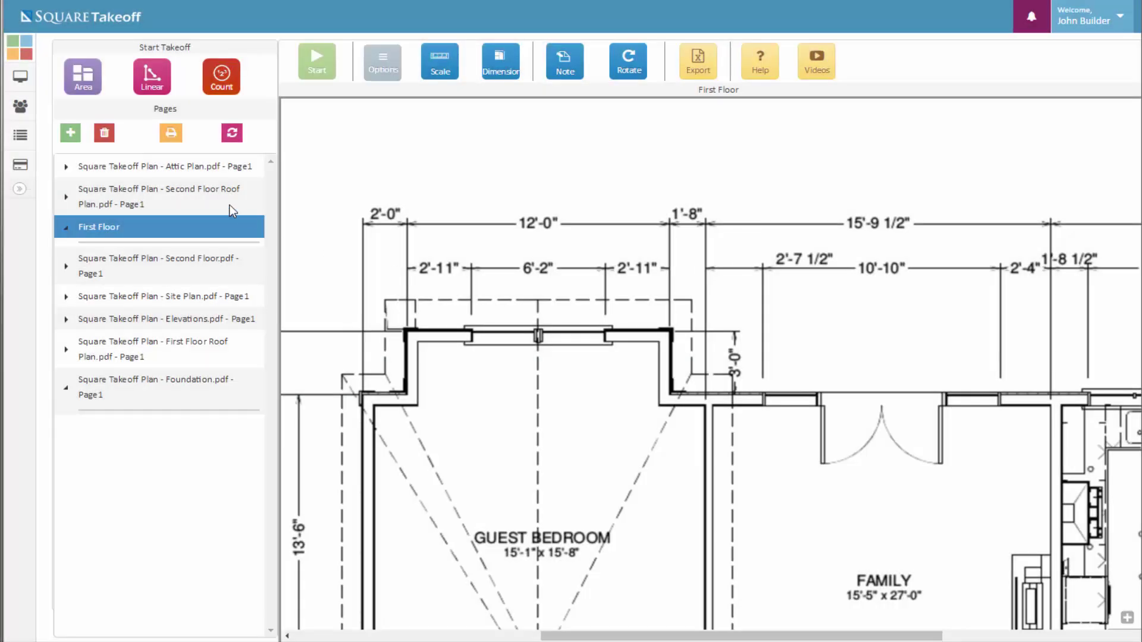
pyautogui.click(171, 137)
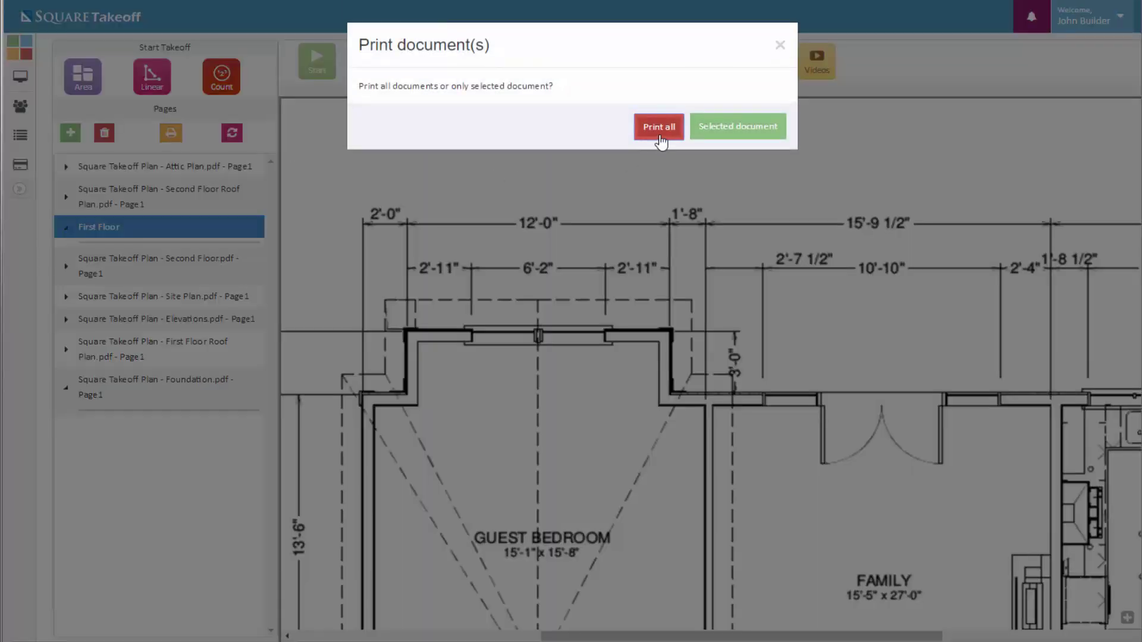
# Preview only the selected First Floor document in Chrome, widened to the full sheet, then close it unprinted
pyautogui.click(755, 137)
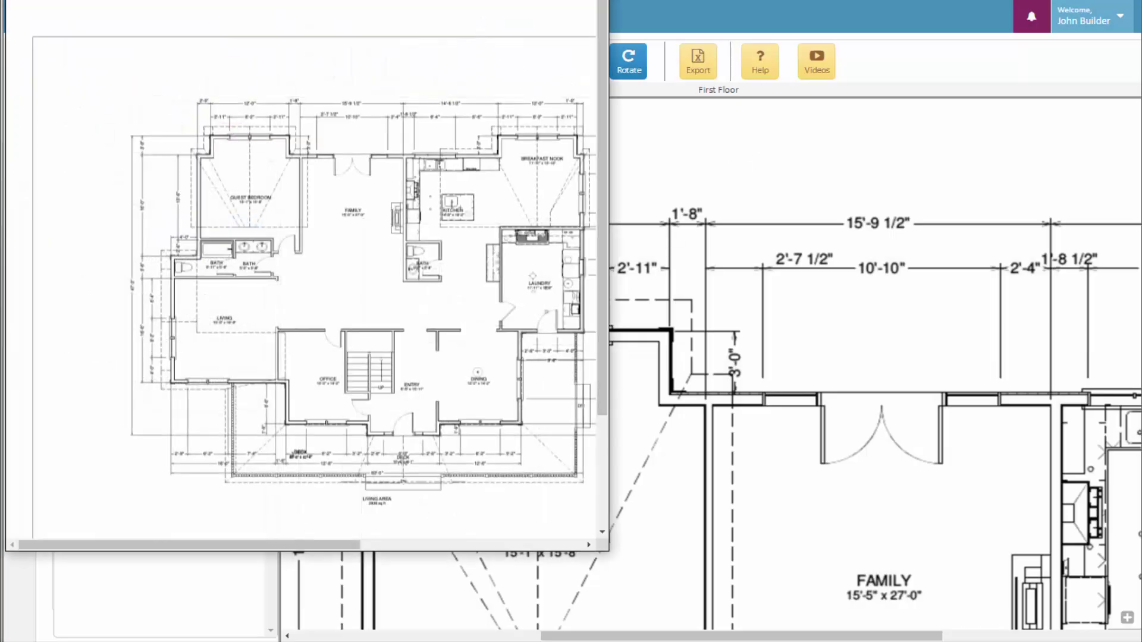
pyautogui.moveTo(471, 0); pyautogui.dragTo(477, 19)
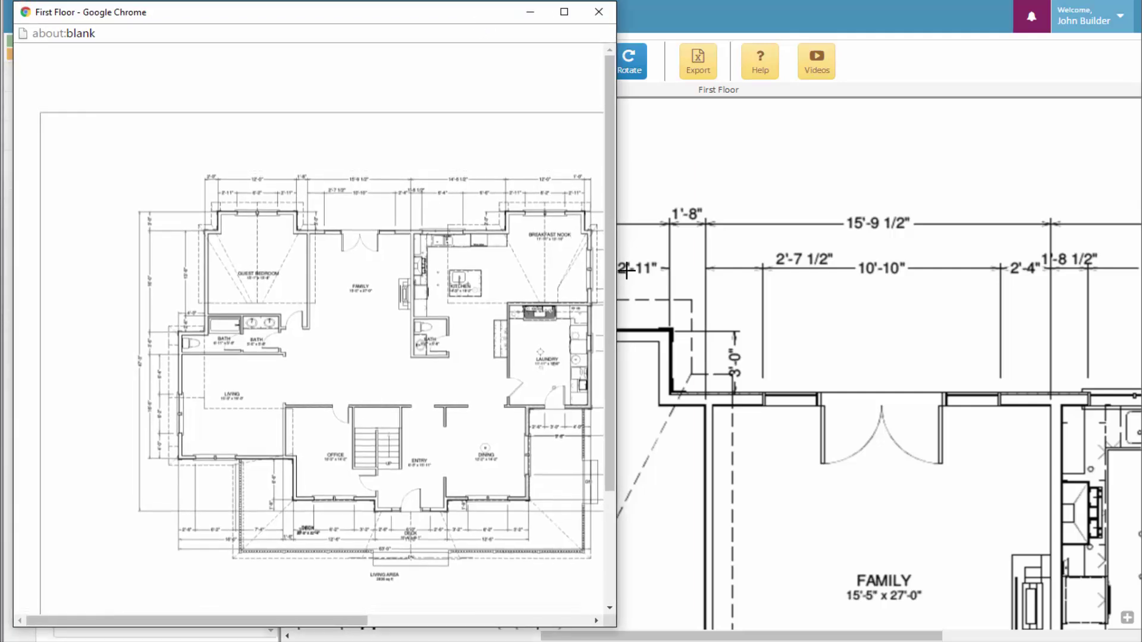
pyautogui.moveTo(617, 278); pyautogui.dragTo(1078, 280)
pyautogui.rightClick(753, 323)
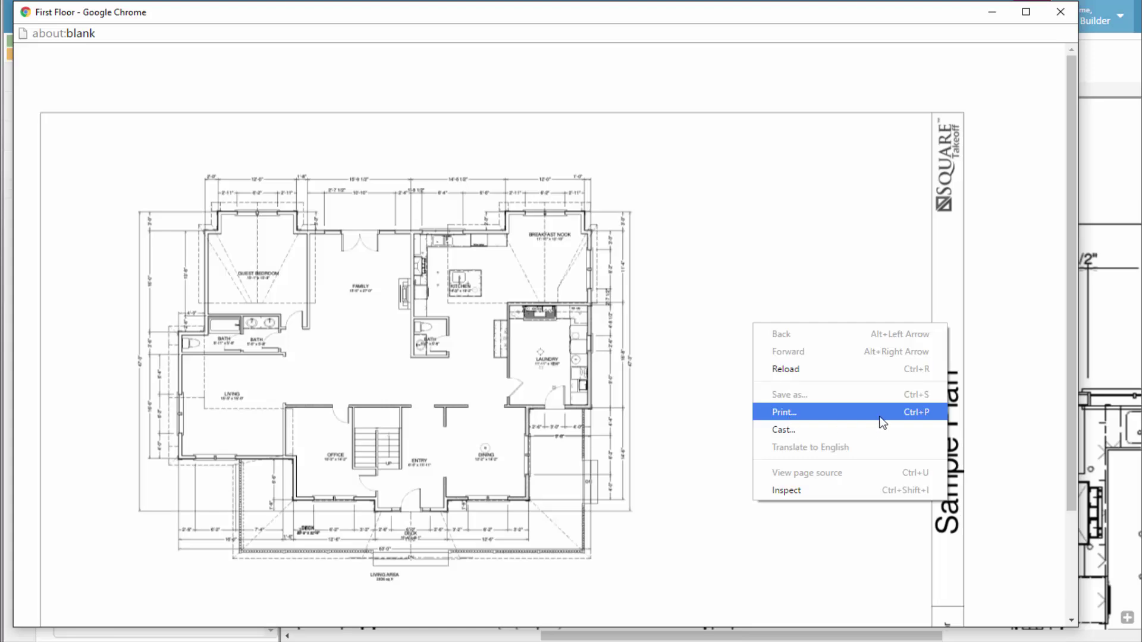
pyautogui.click(1060, 13)
pyautogui.click(1060, 13)
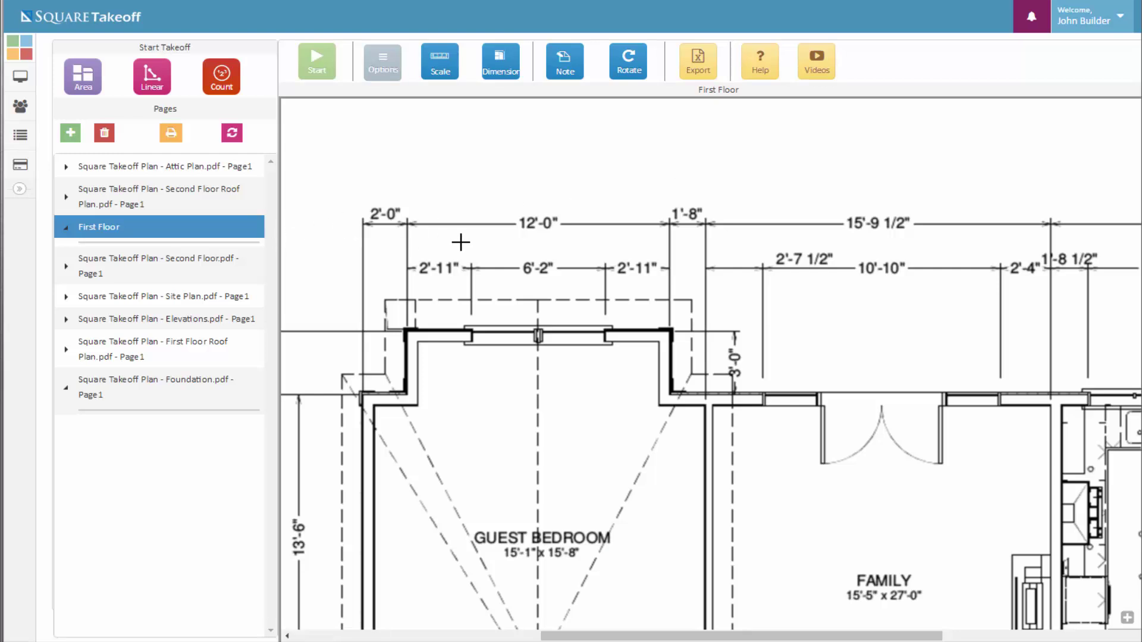
# Set an Imperial 12 ft scale, marking it from the 2'-0" tick to the 1'-8" tick
pyautogui.scroll(2, 569, 229)
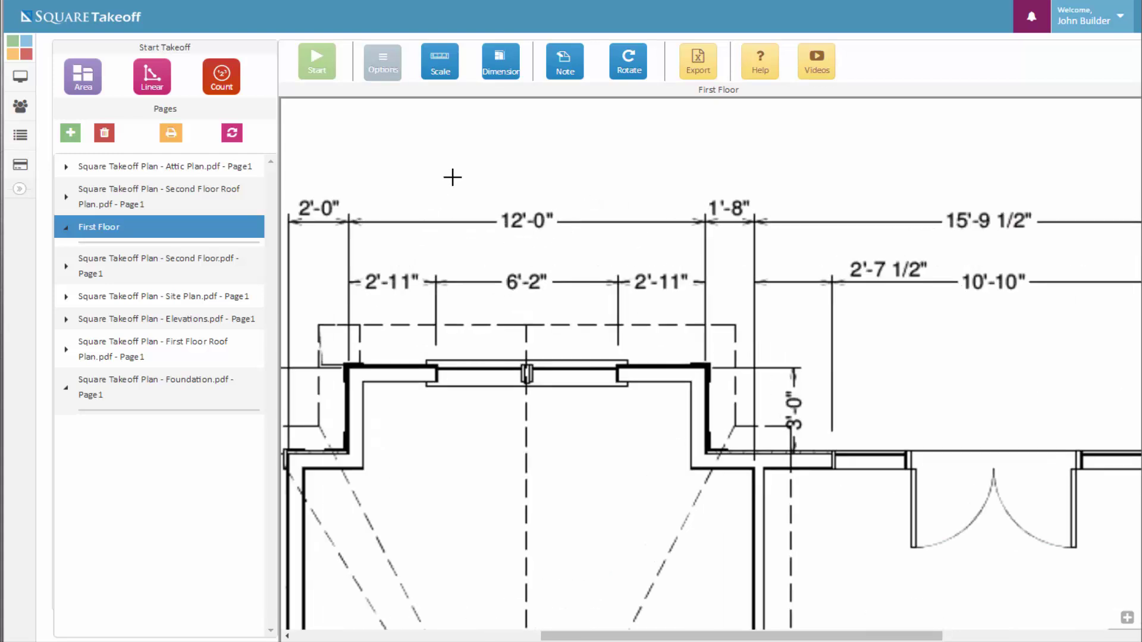
pyautogui.click(450, 74)
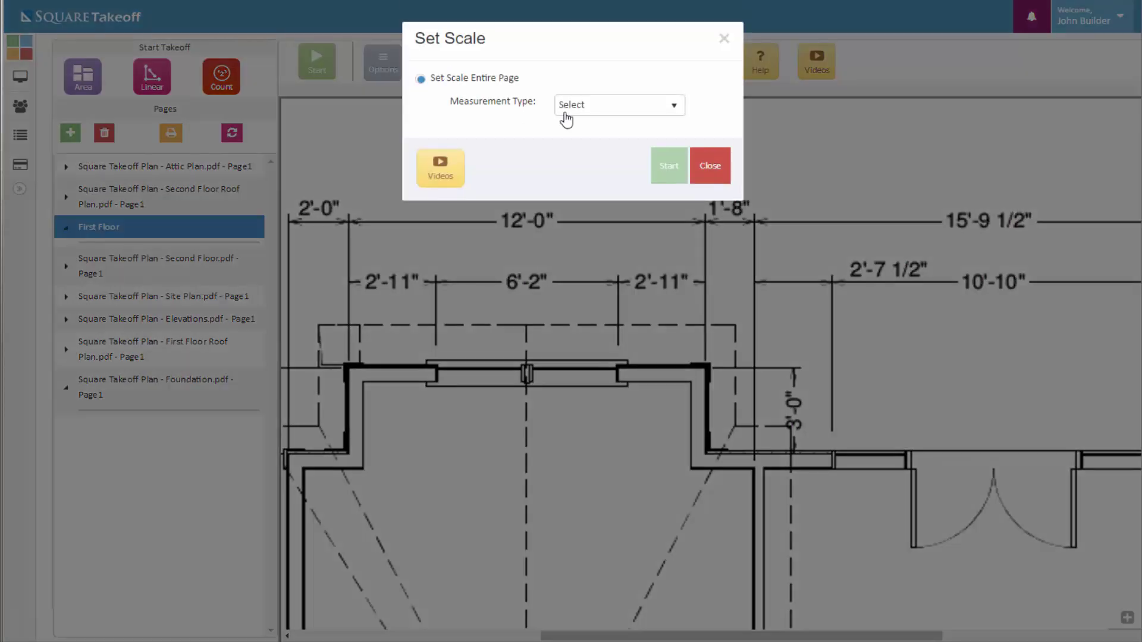
pyautogui.click(608, 106)
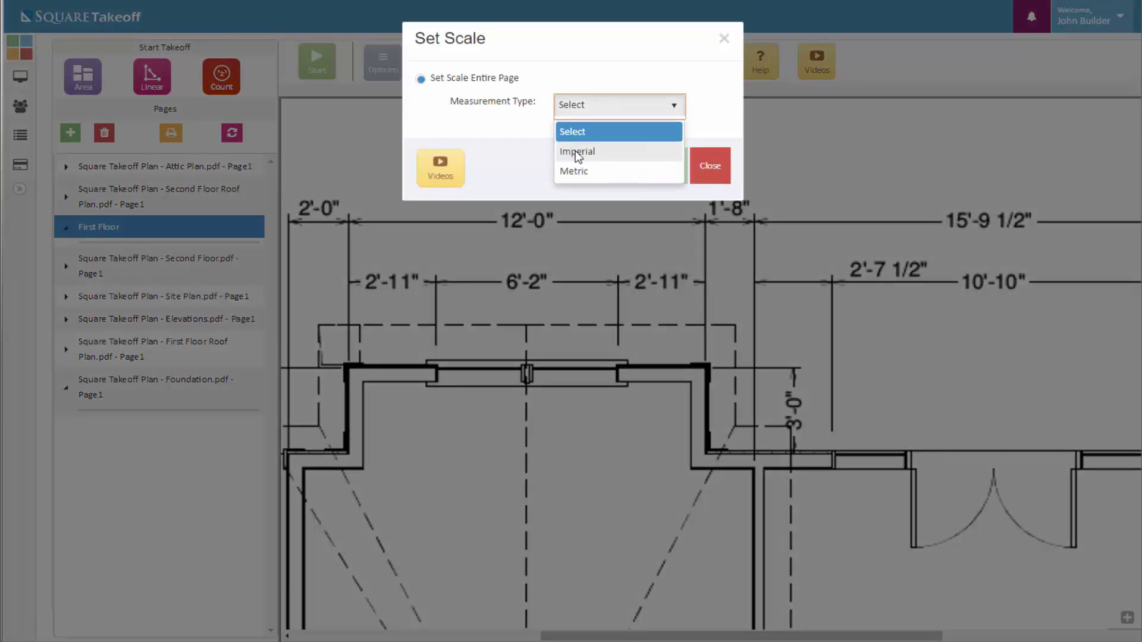
pyautogui.click(576, 151)
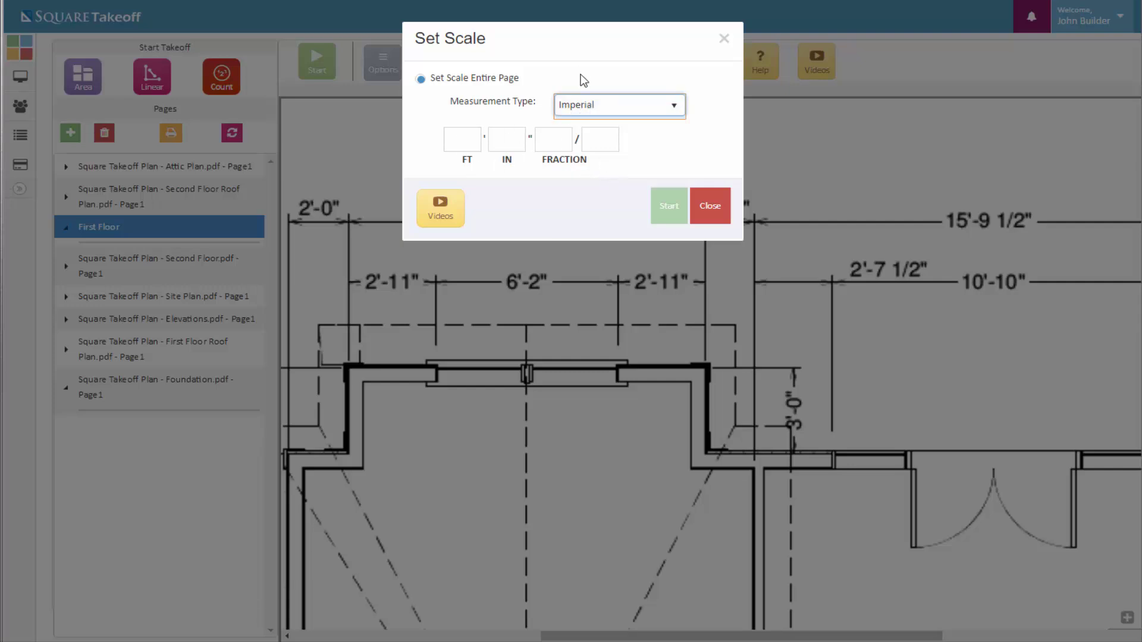
pyautogui.click(459, 144)
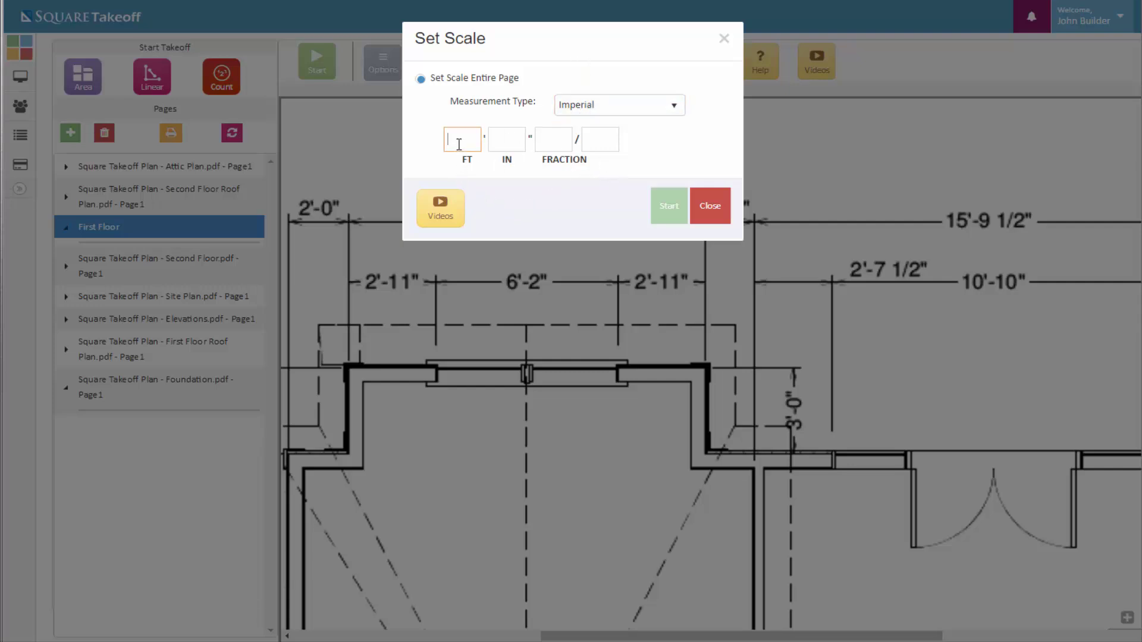
pyautogui.write('12')
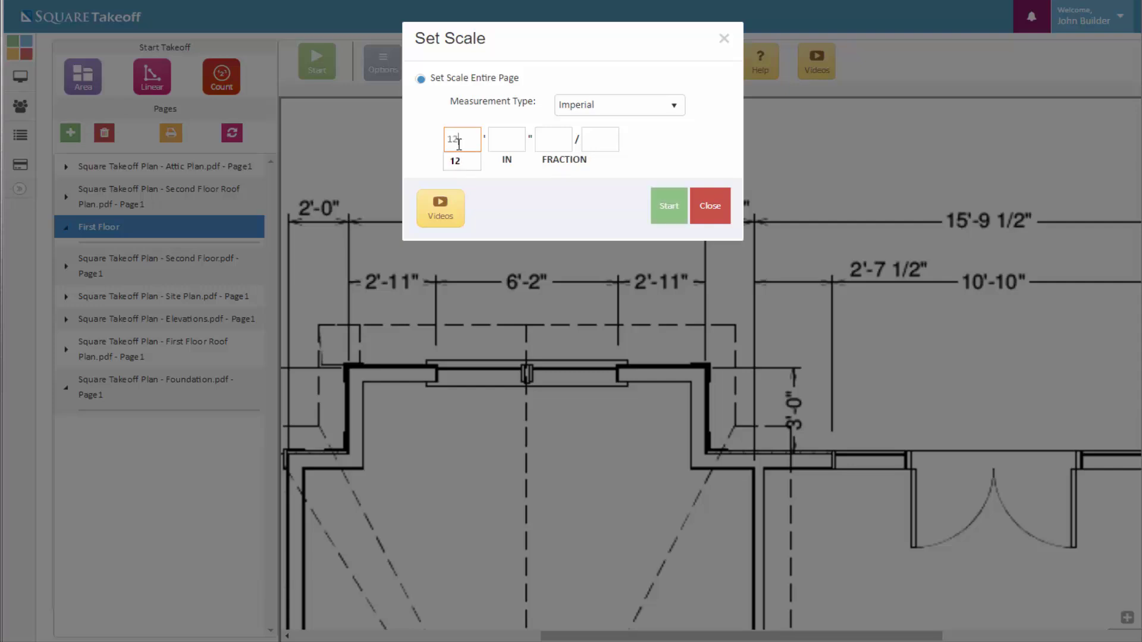
pyautogui.click(463, 165)
pyautogui.click(668, 213)
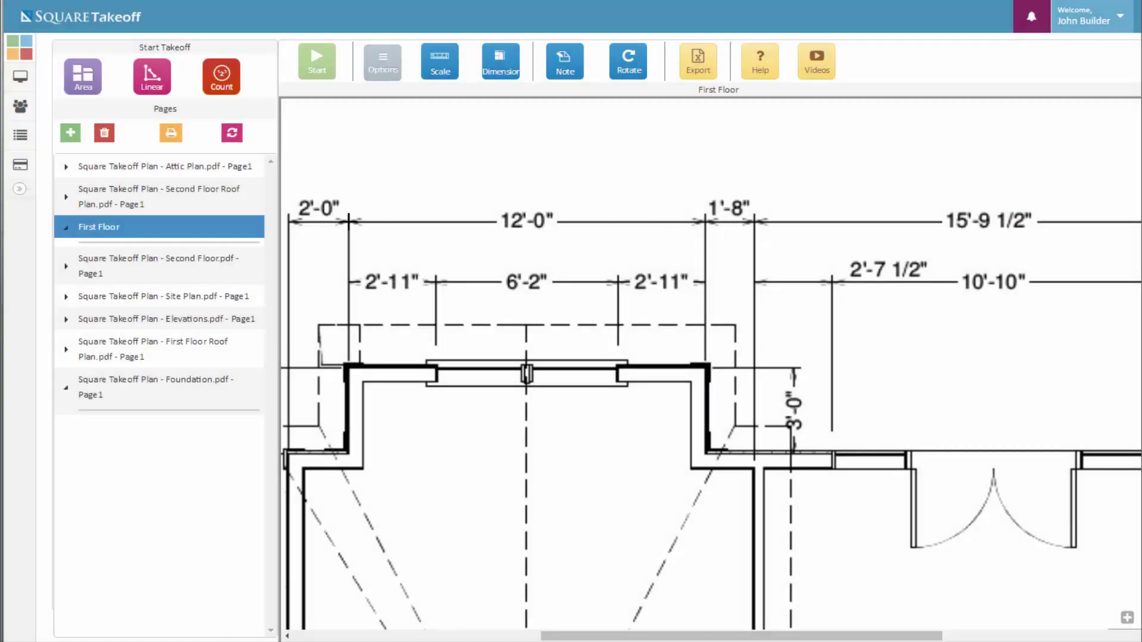
pyautogui.click(348, 222)
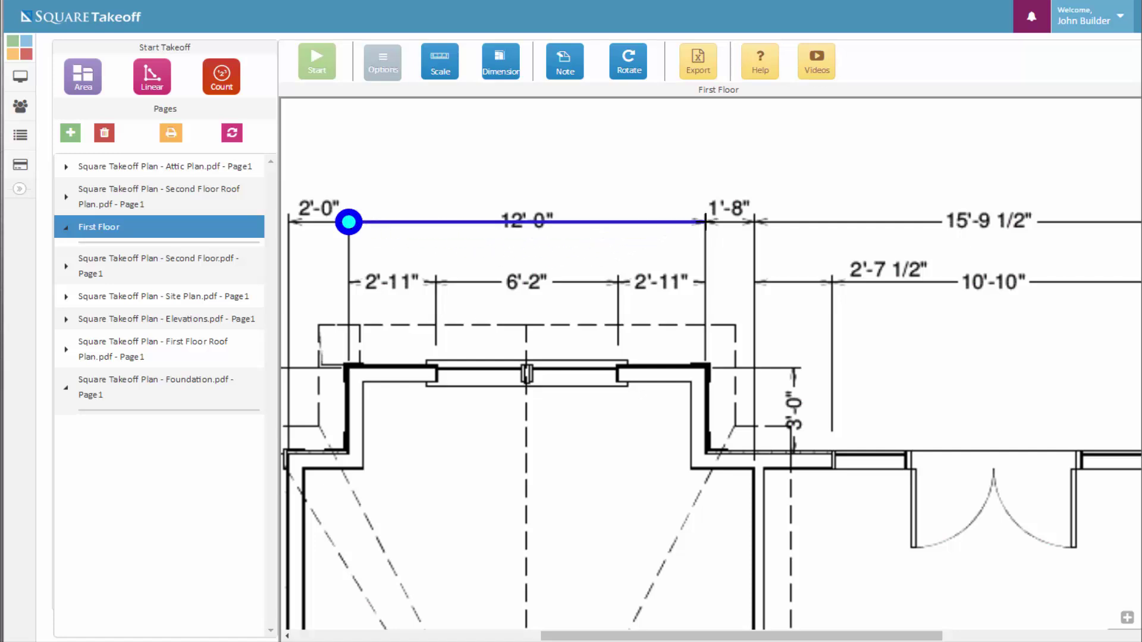
pyautogui.click(705, 222)
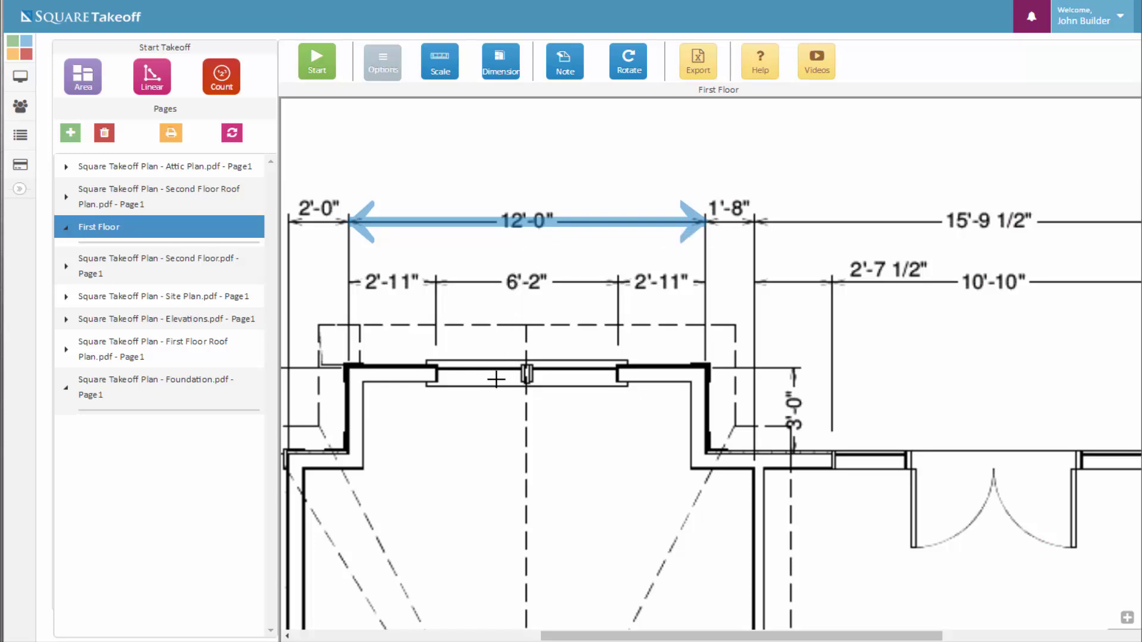
# Recalibrate to an Imperial 16 ft scale along the Guest Bedroom's 16'-0" dimension, then zoom out toward the Kitchen
pyautogui.moveTo(500, 378)
pyautogui.mouseDown()
pyautogui.moveTo(689, 332)
pyautogui.moveTo(645, 265)
pyautogui.mouseUp()
pyautogui.scroll(-3, 646, 266)
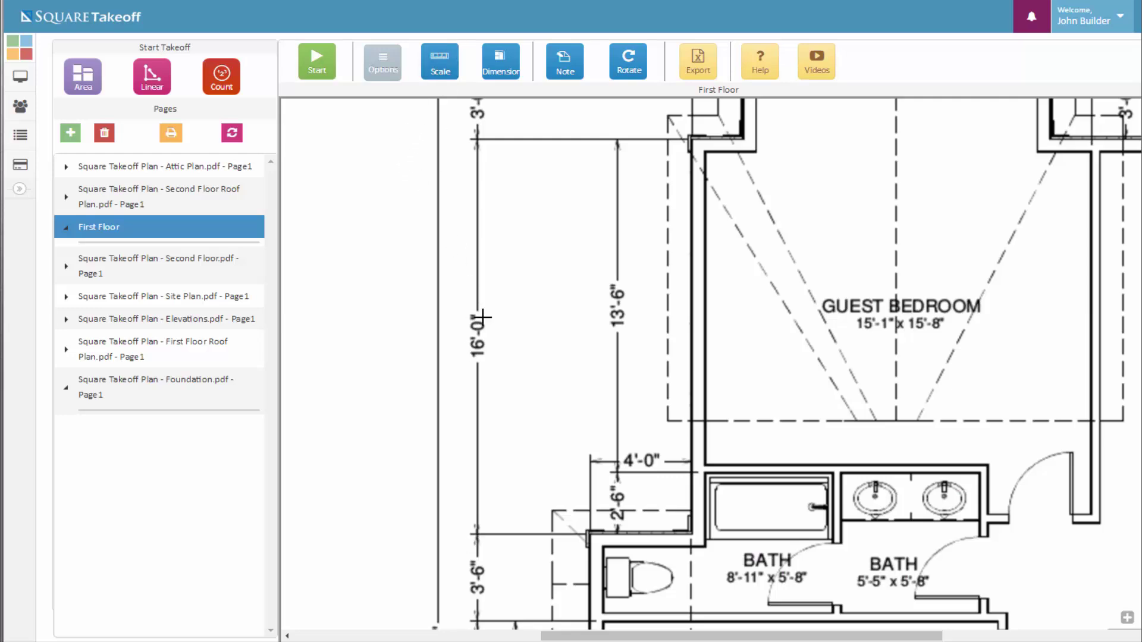
pyautogui.click(430, 76)
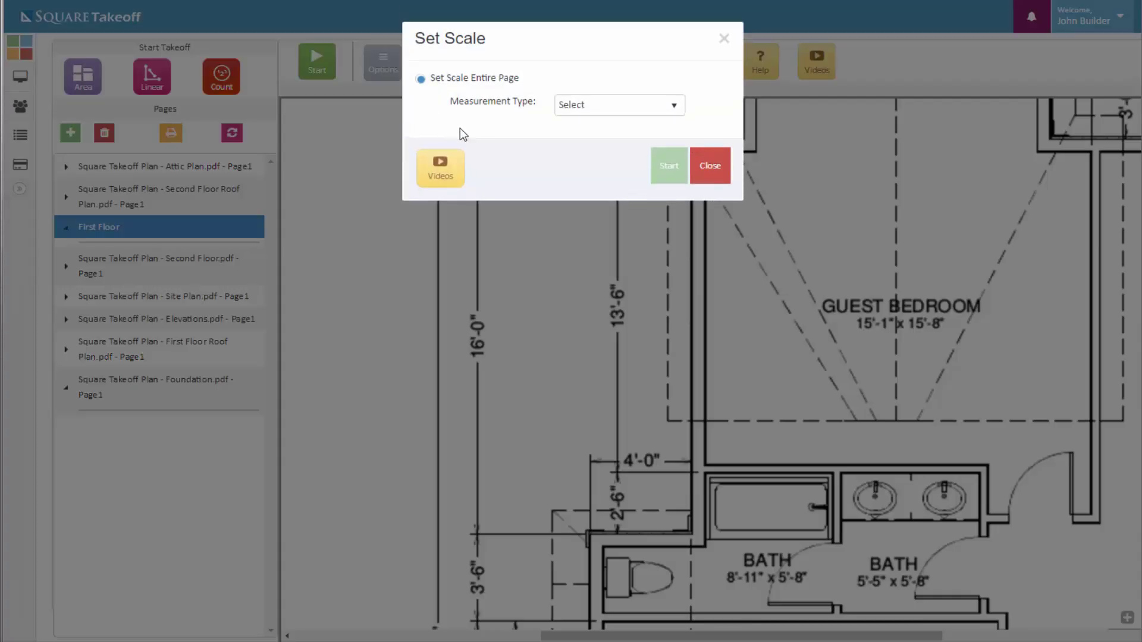
pyautogui.click(569, 110)
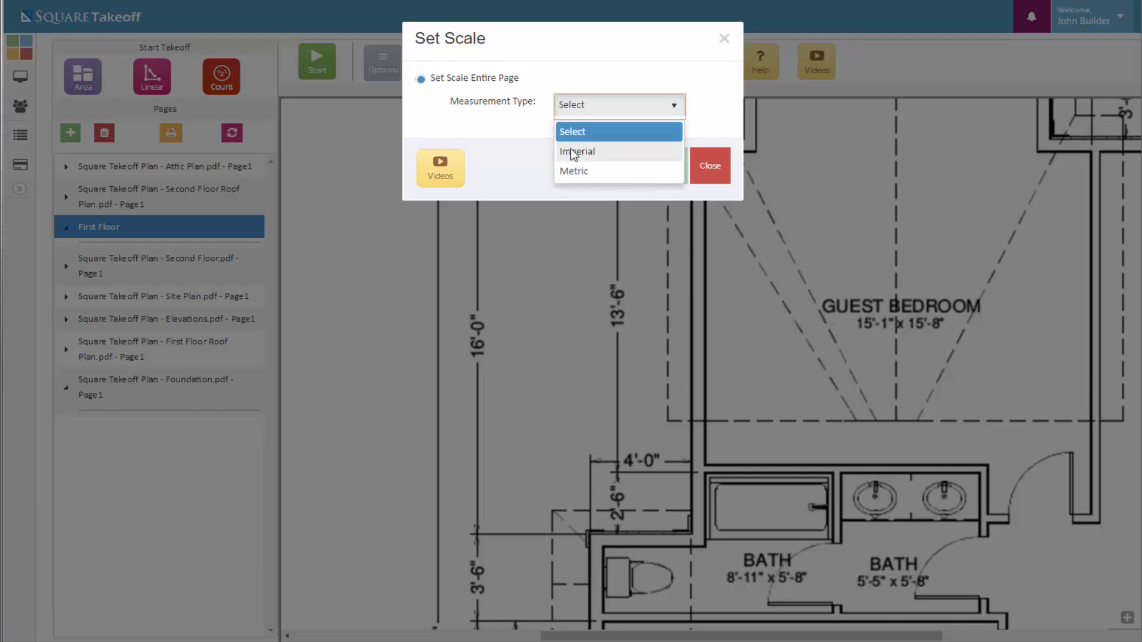
pyautogui.click(570, 151)
pyautogui.click(466, 143)
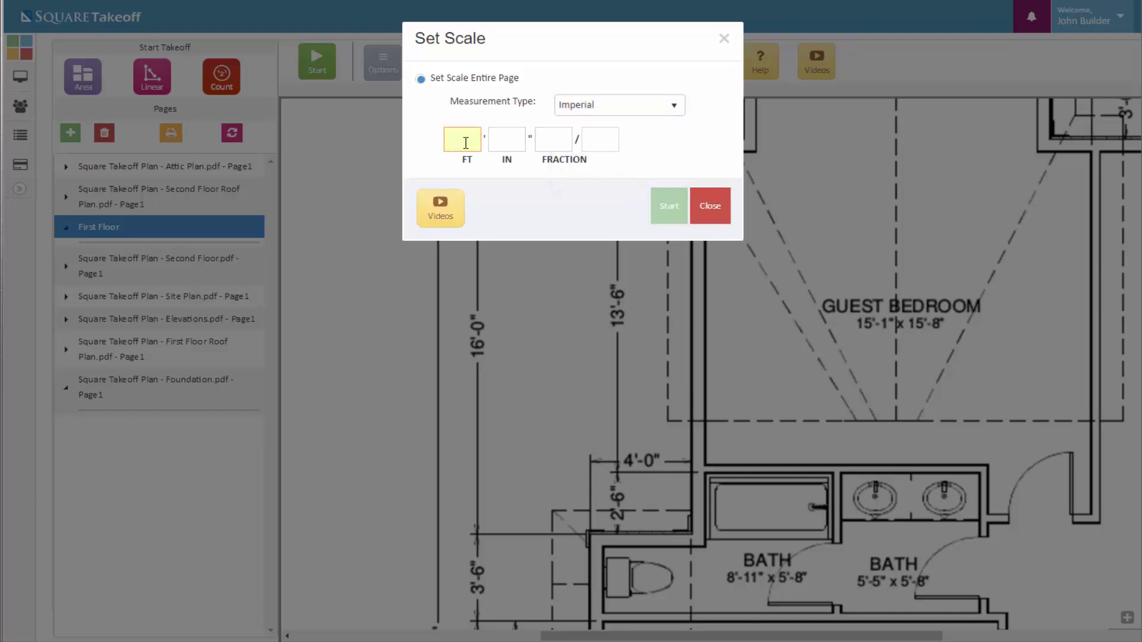
pyautogui.write('16')
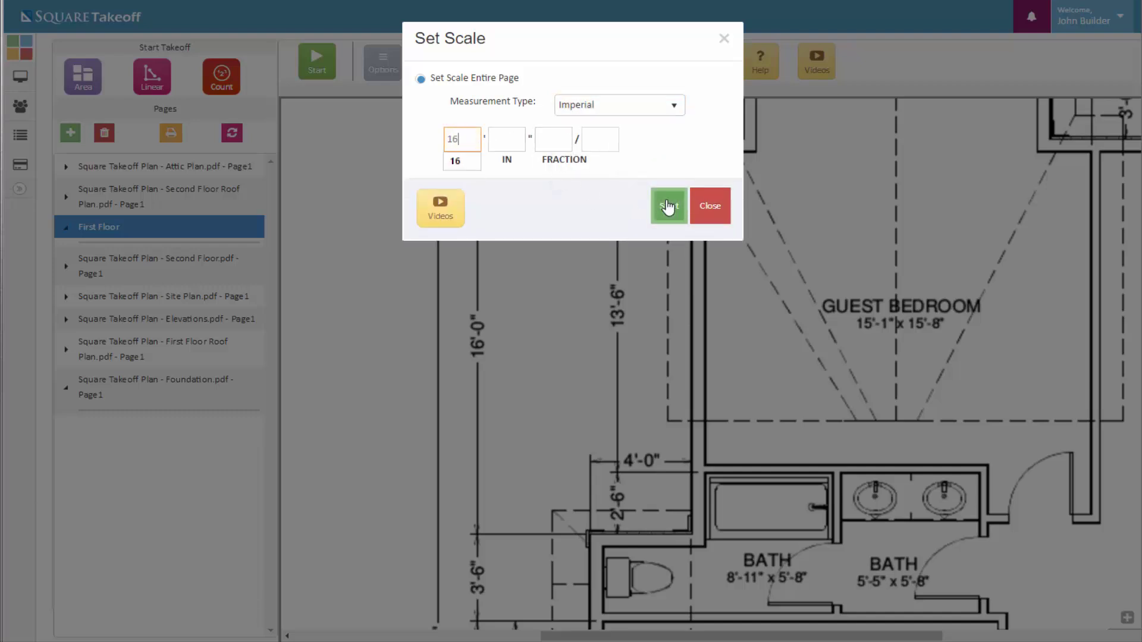
pyautogui.click(668, 208)
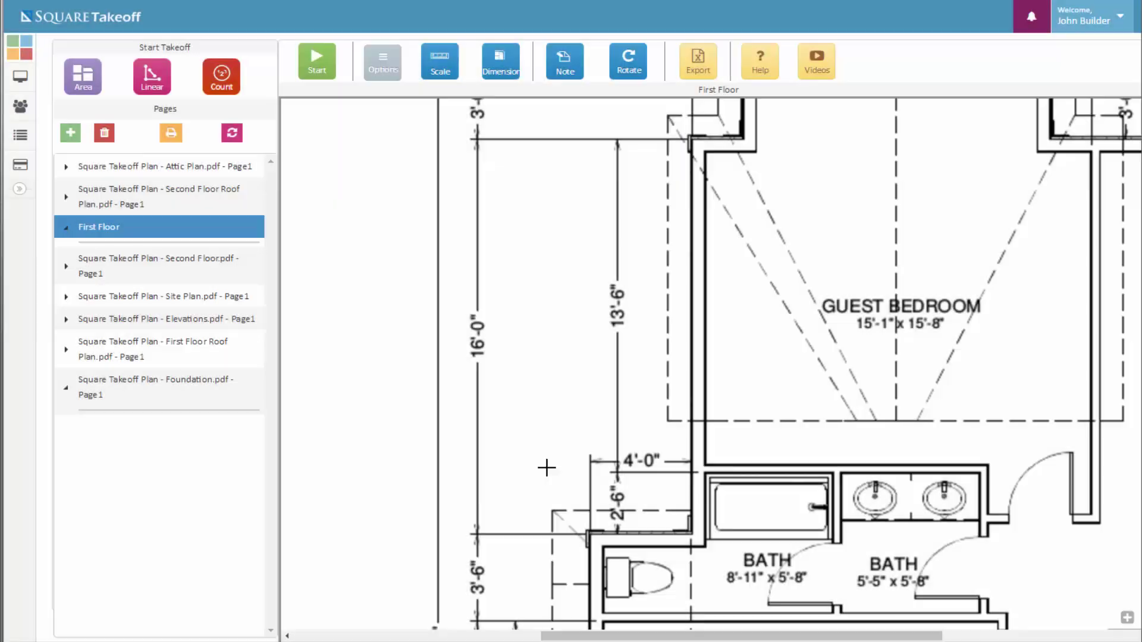
pyautogui.click(476, 534)
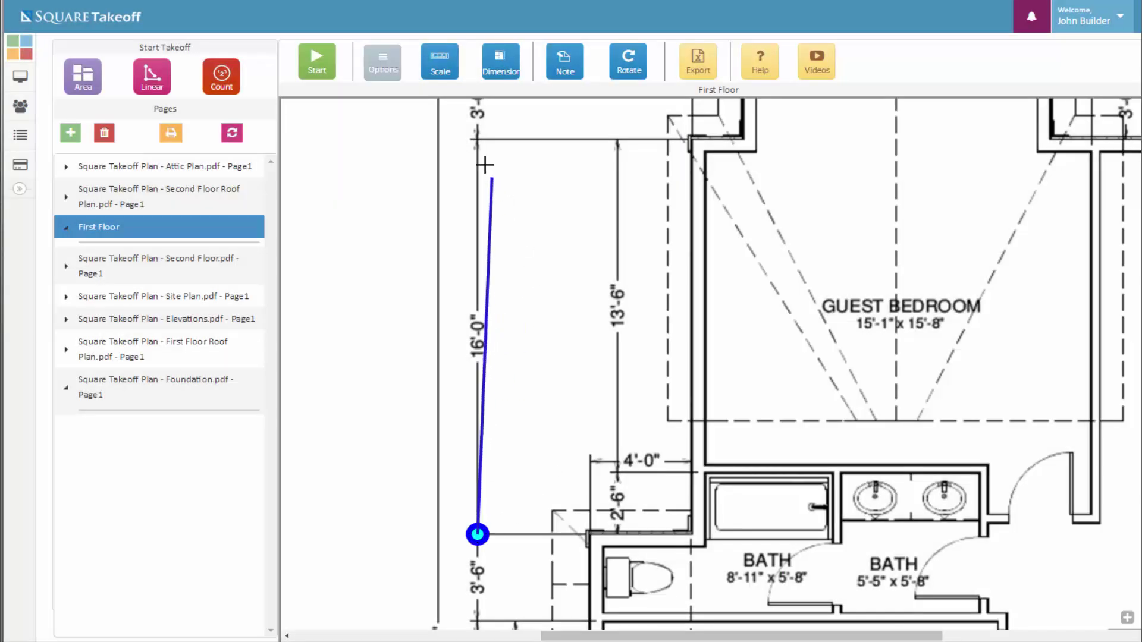
pyautogui.click(476, 139)
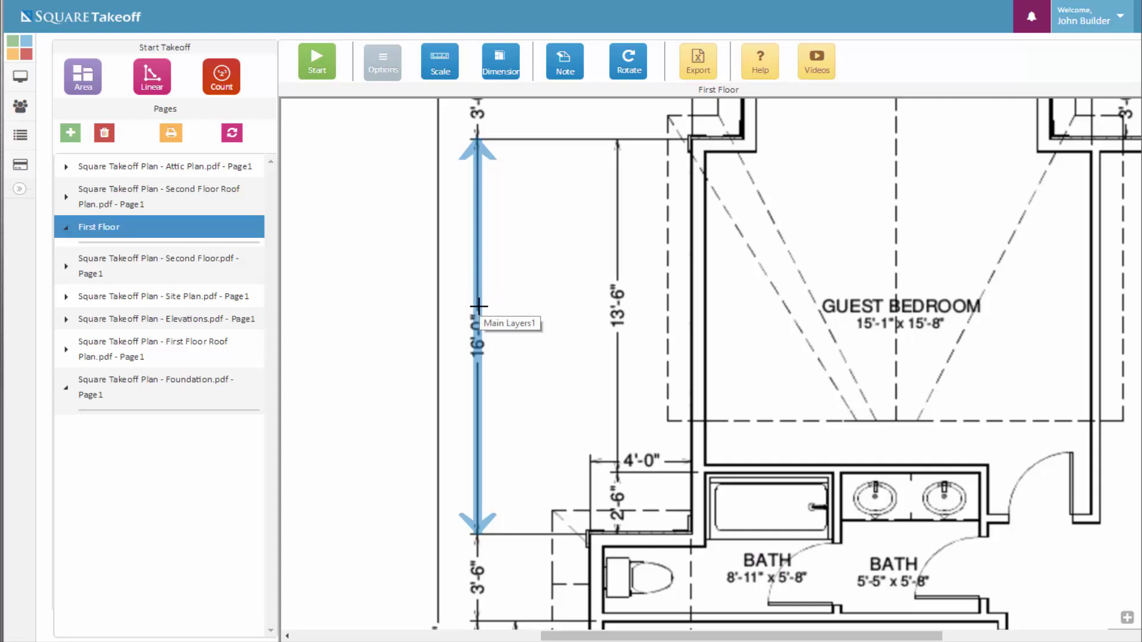
pyautogui.scroll(-5, 732, 305)
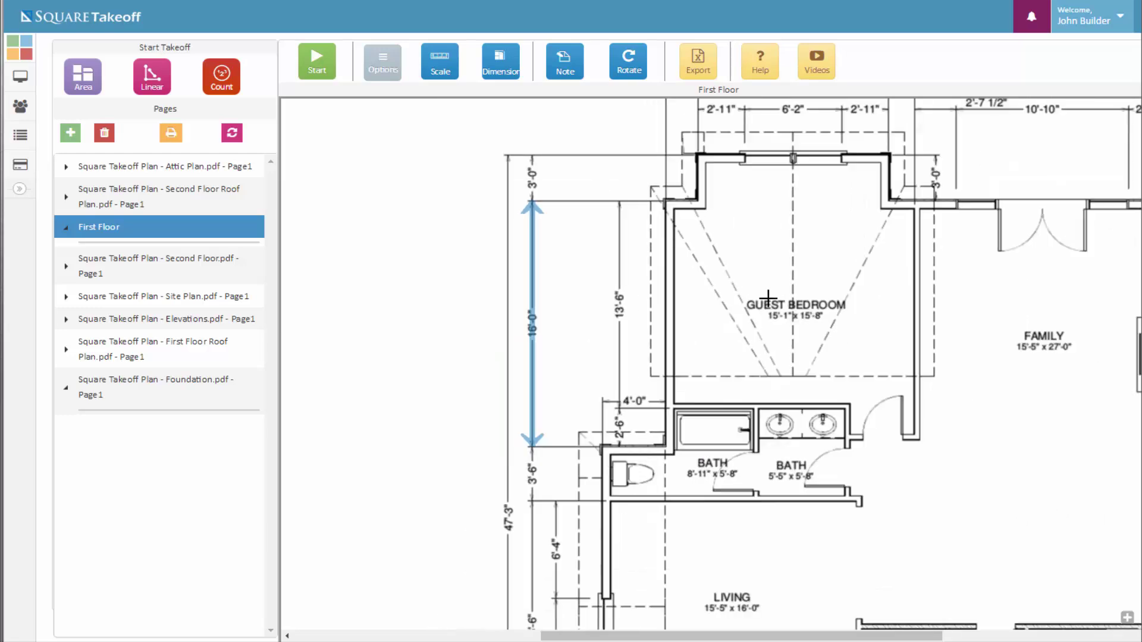
pyautogui.moveTo(818, 293); pyautogui.dragTo(660, 334)
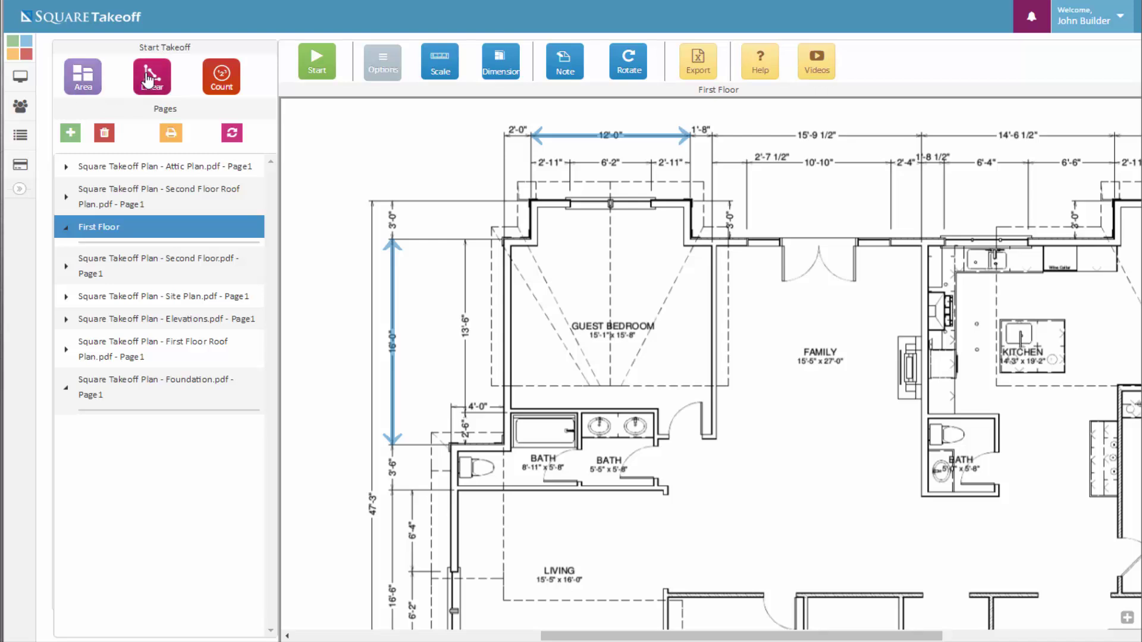
# Name a new area 'Guest Bedroom Carpet' and try the Roof Area and Cubic Yard types
pyautogui.click(87, 88)
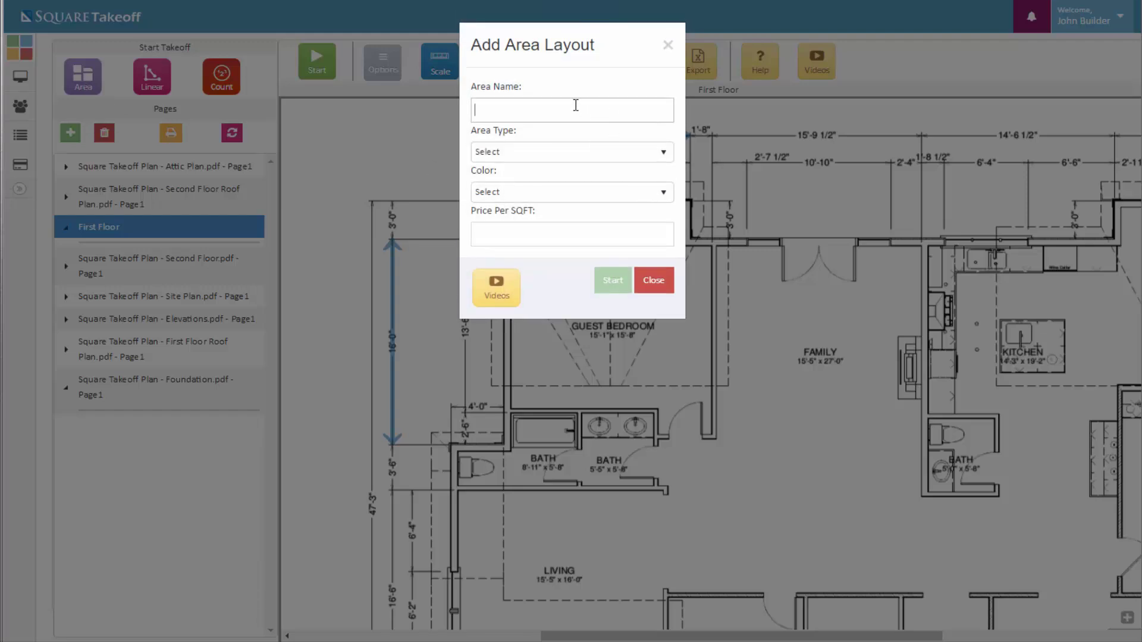
pyautogui.write('gu')
pyautogui.click(569, 132)
pyautogui.click(567, 153)
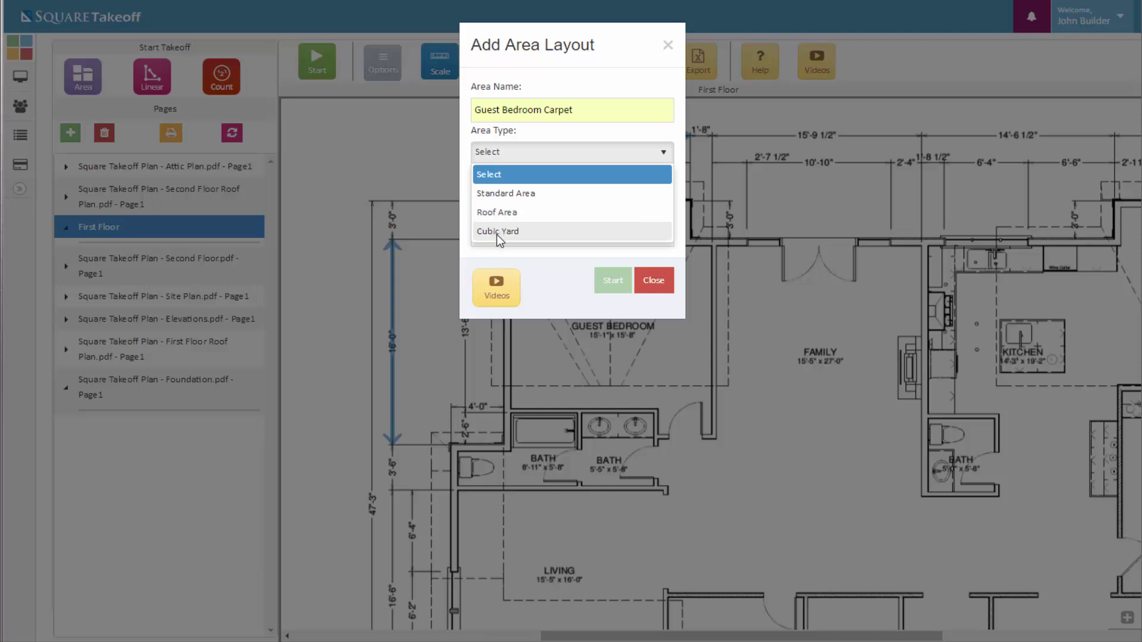
pyautogui.click(526, 212)
pyautogui.click(618, 183)
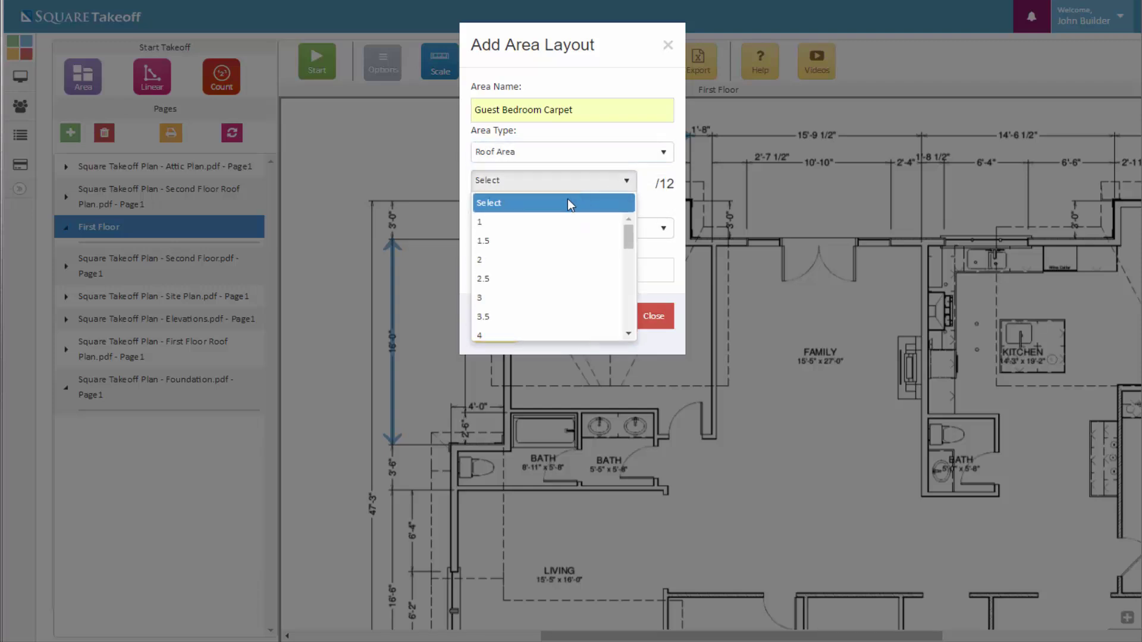
pyautogui.scroll(-5, 534, 309)
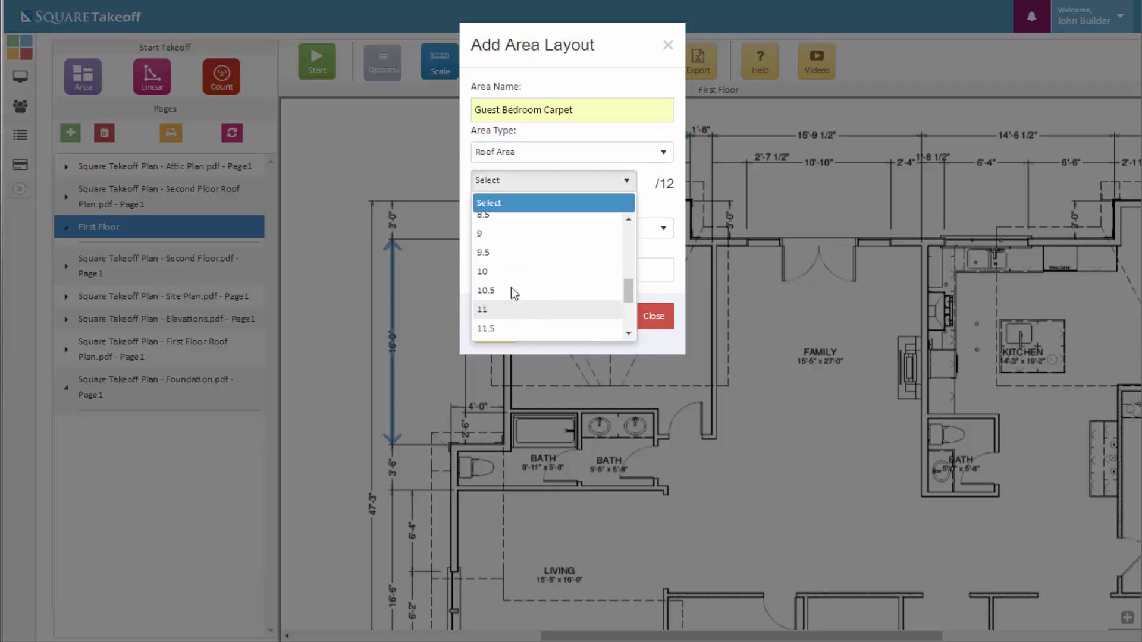
pyautogui.click(627, 182)
pyautogui.click(656, 164)
pyautogui.click(531, 232)
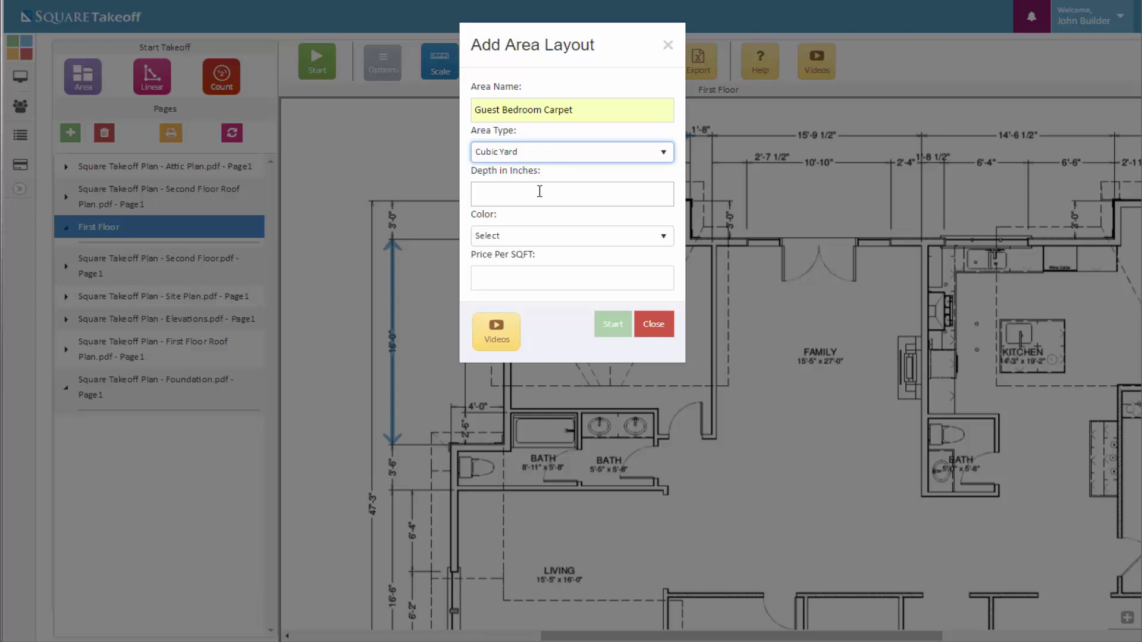
# Make it a Standard Area at 2.92 per sq ft in CadetBlue and start measuring
pyautogui.click(626, 153)
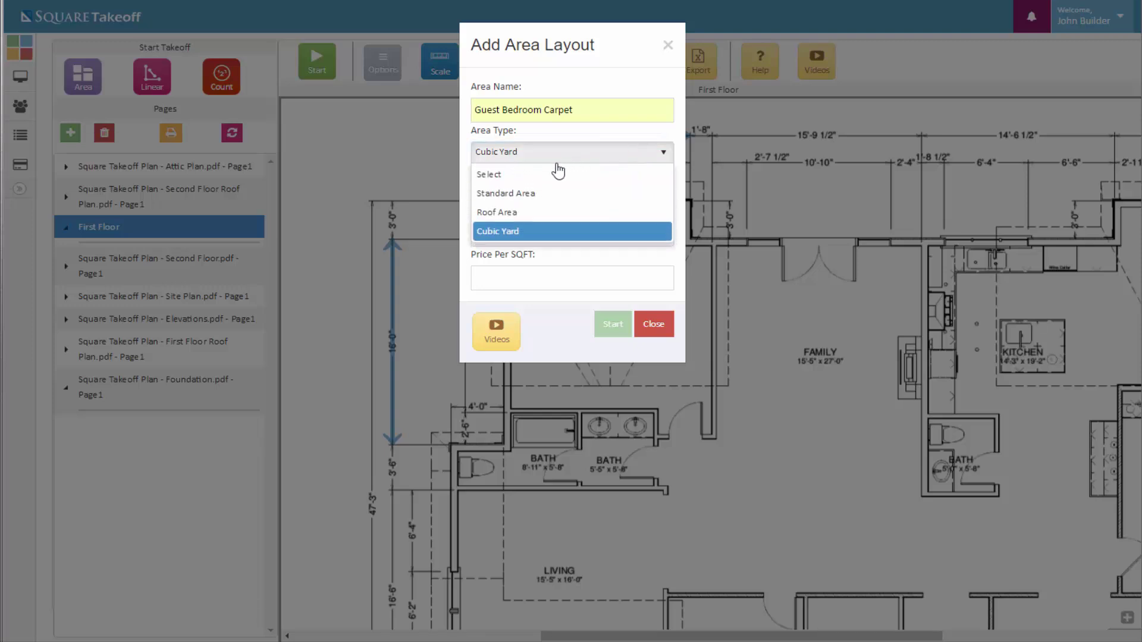
pyautogui.click(520, 193)
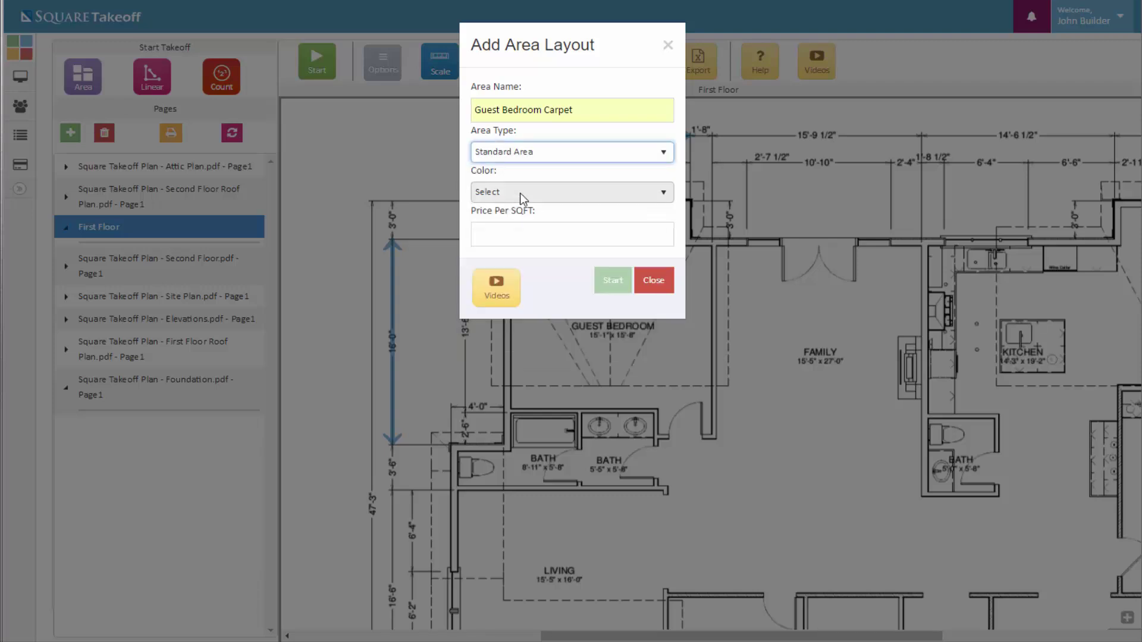
pyautogui.click(577, 225)
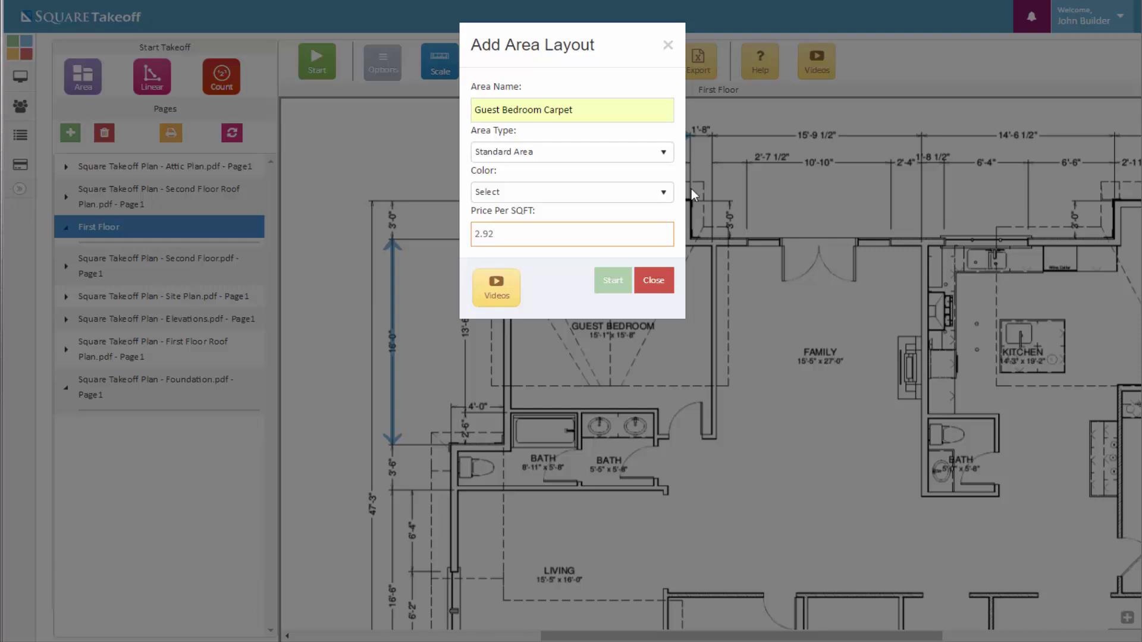
pyautogui.click(534, 189)
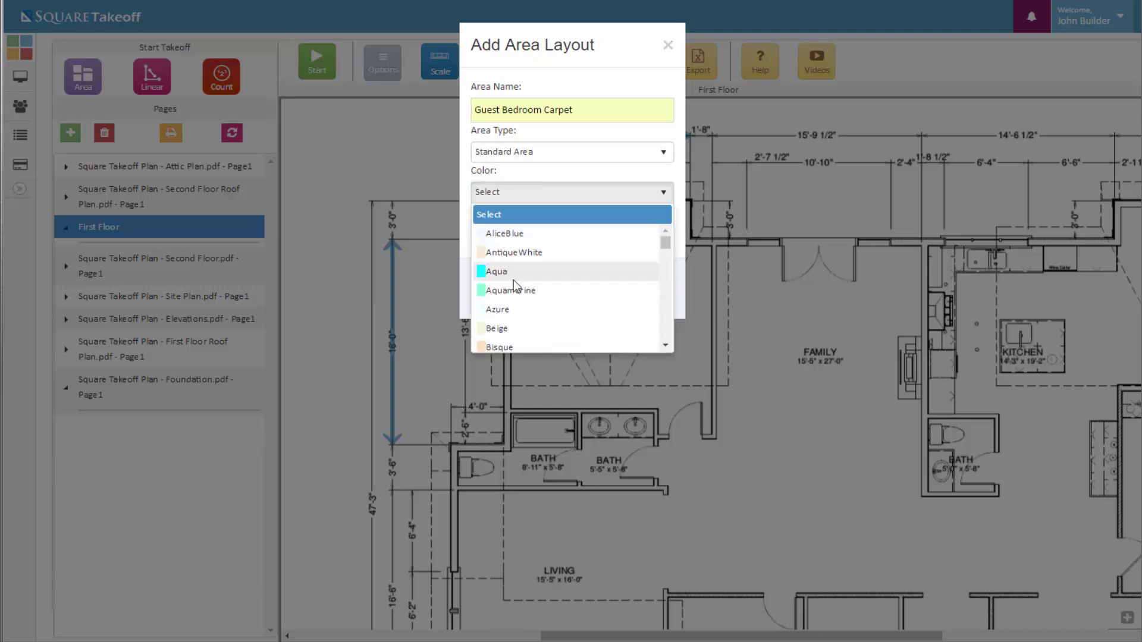
pyautogui.scroll(-3, 513, 285)
pyautogui.click(501, 263)
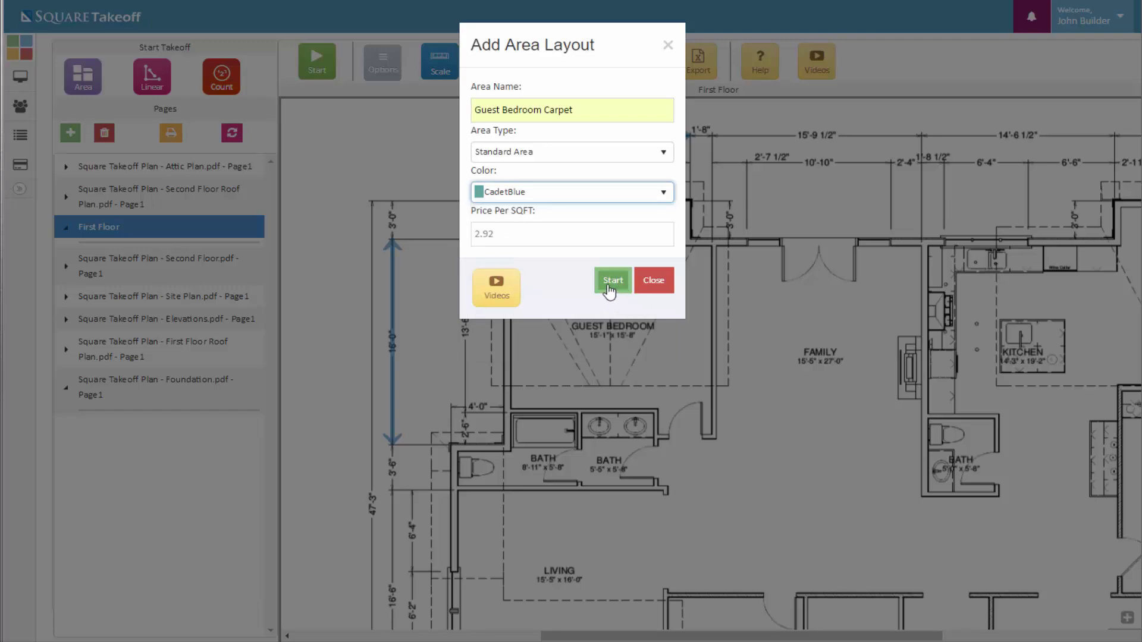
pyautogui.click(610, 290)
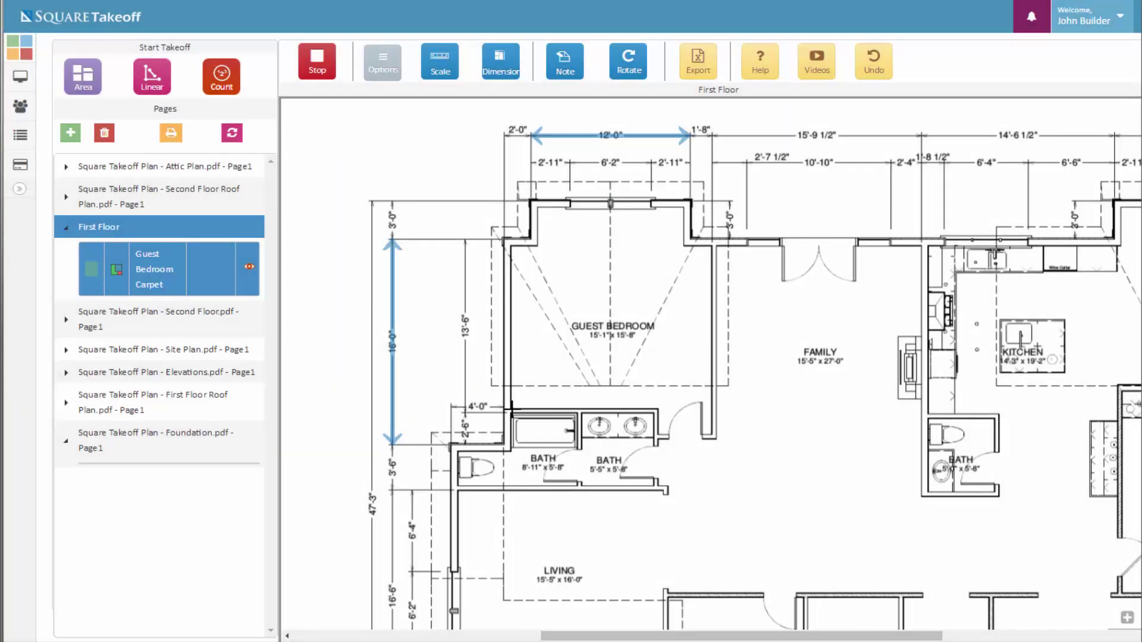
# Trace the guest bedroom's ten corners, close the 237.04 SQFT outline, and stop measuring
pyautogui.click(512, 409)
pyautogui.click(512, 244)
pyautogui.click(535, 245)
pyautogui.click(538, 208)
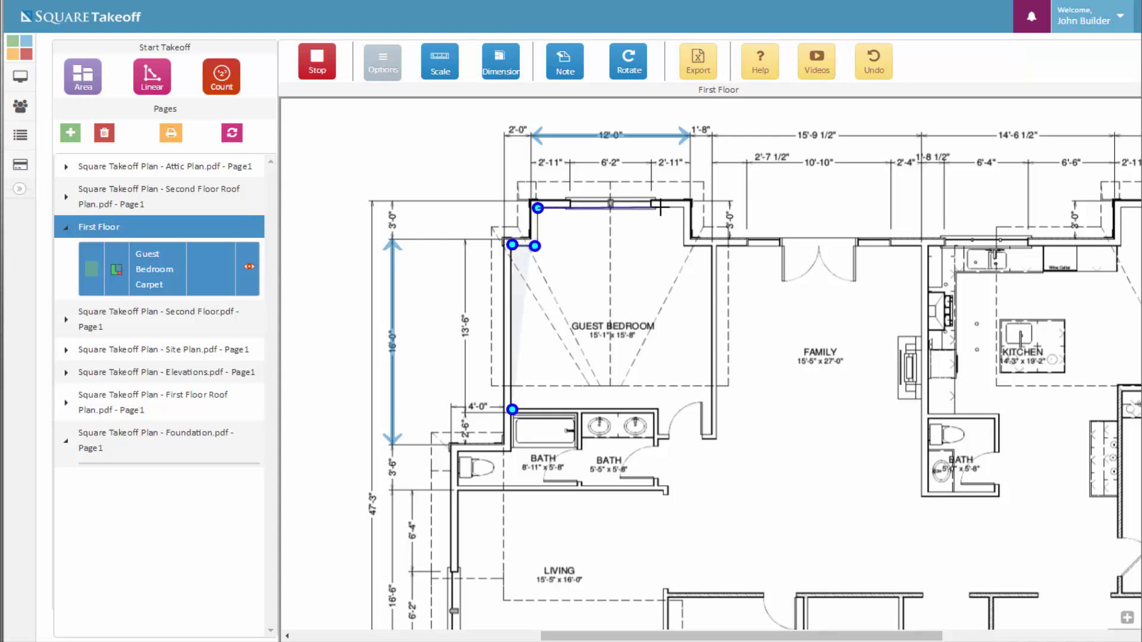
pyautogui.click(681, 207)
pyautogui.click(685, 247)
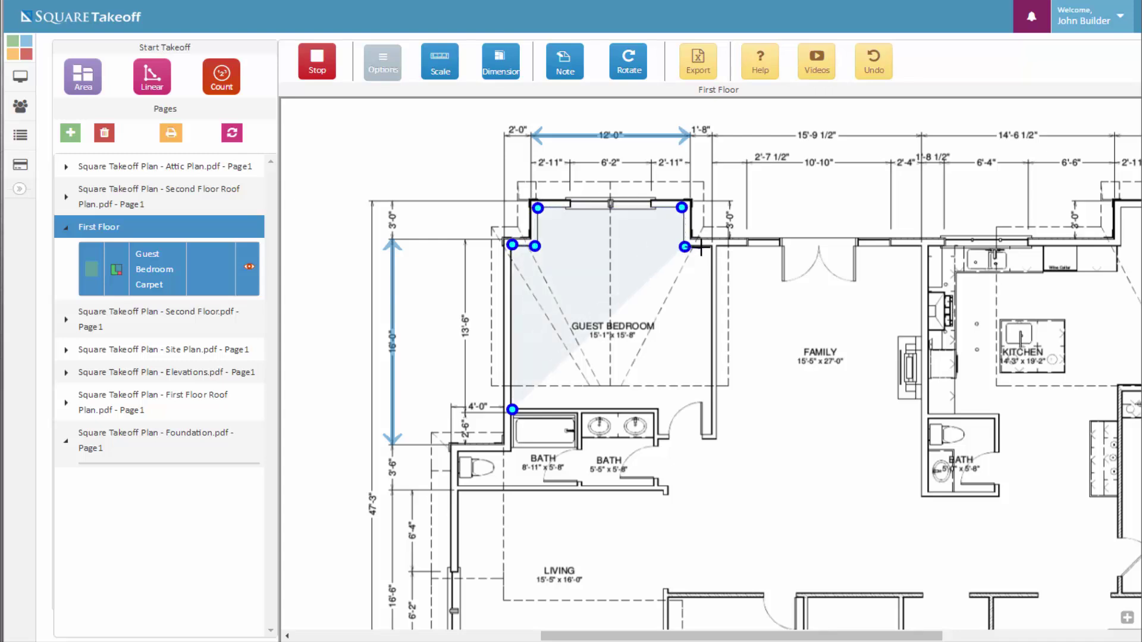
pyautogui.click(712, 246)
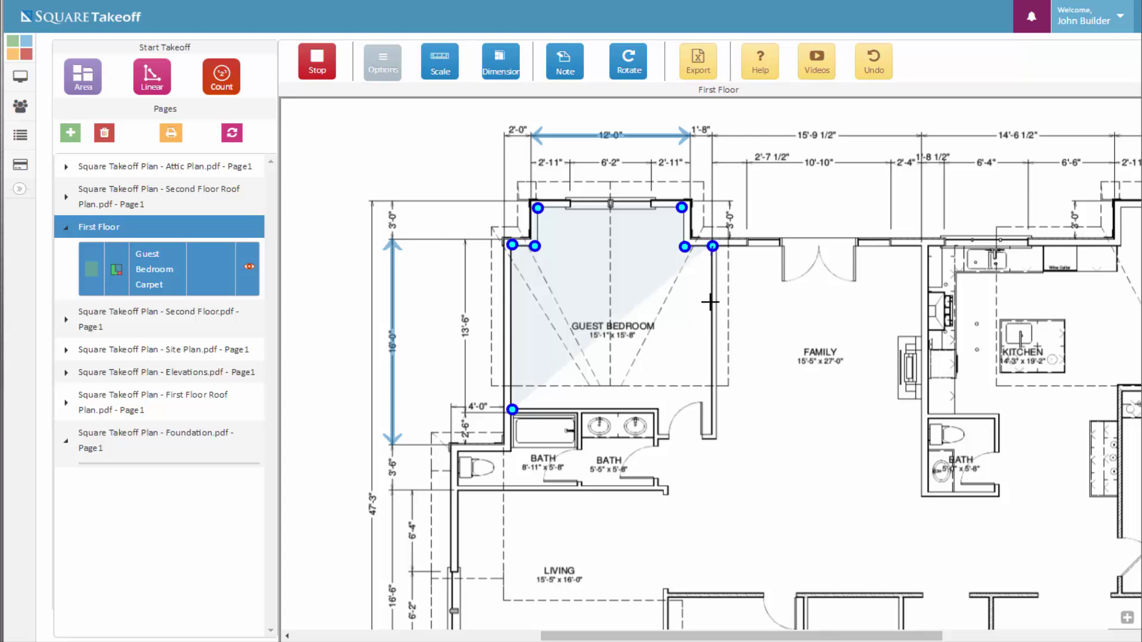
pyautogui.click(711, 436)
pyautogui.click(658, 436)
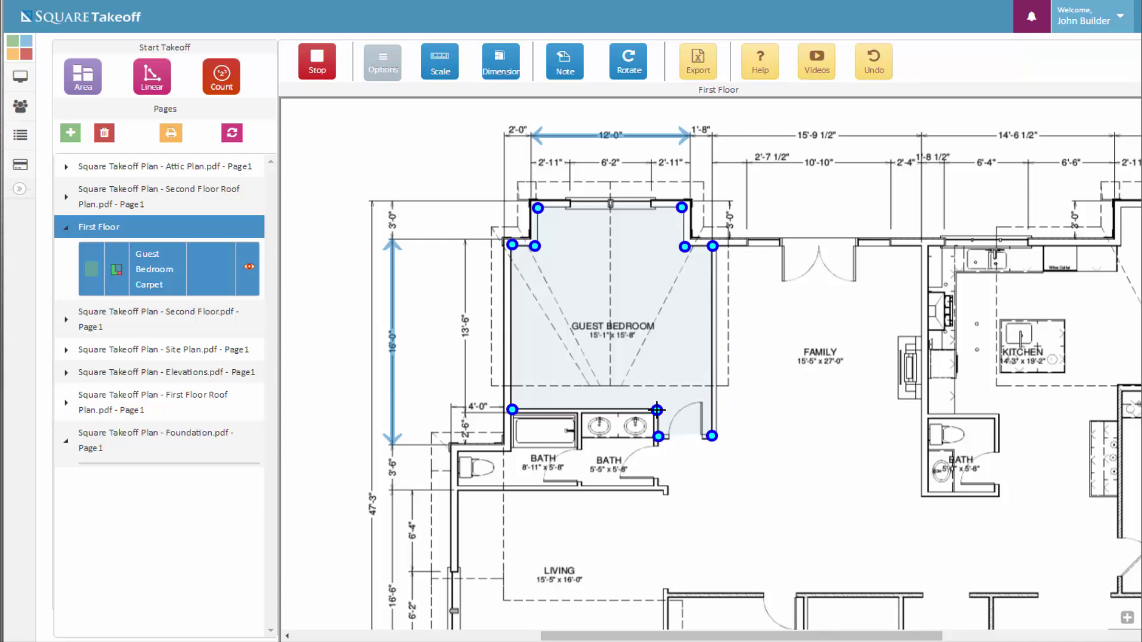
pyautogui.click(657, 409)
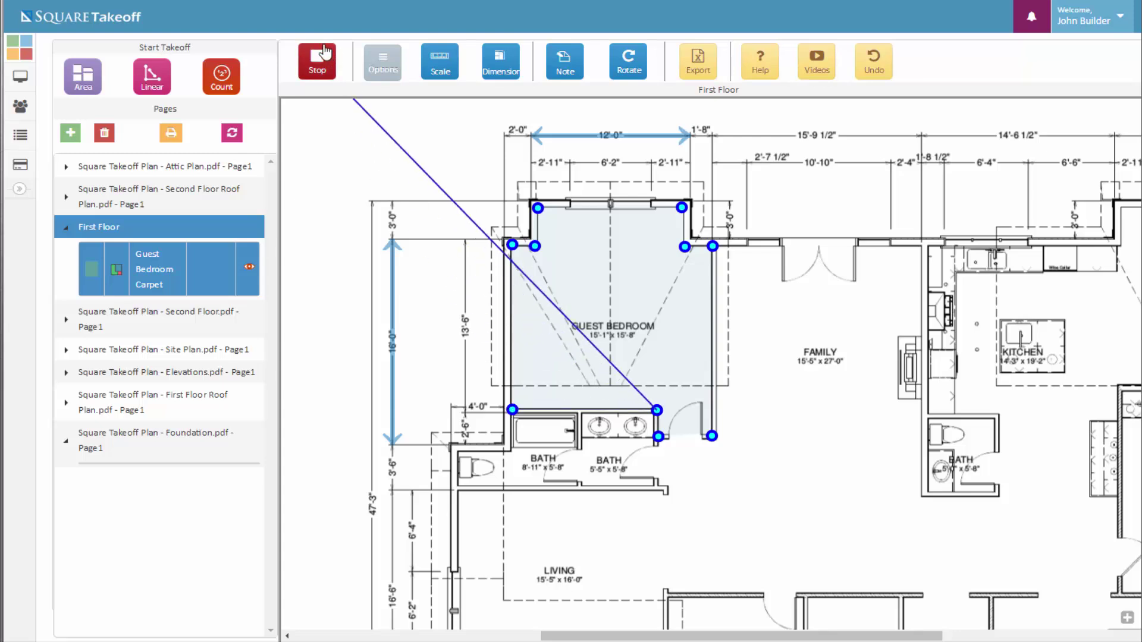
pyautogui.click(317, 65)
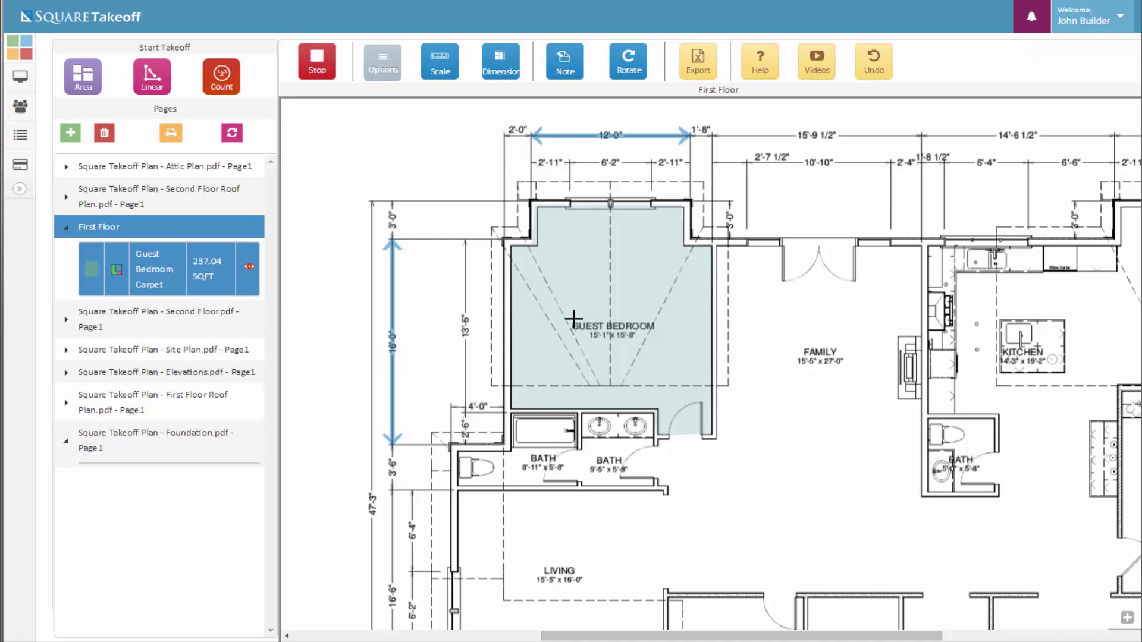
pyautogui.click(329, 74)
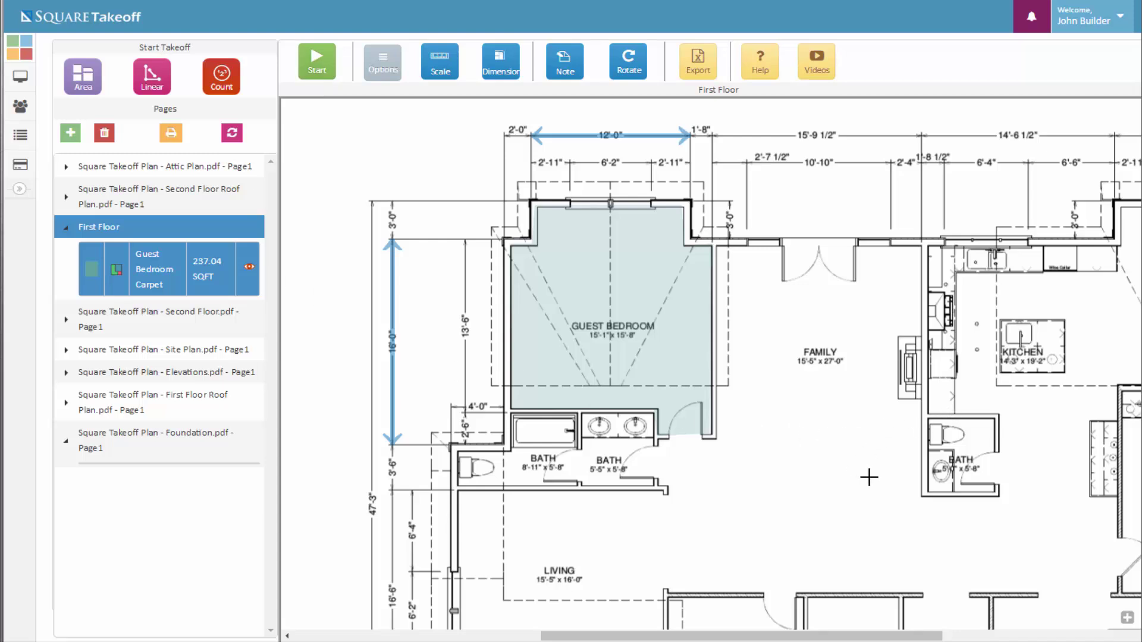
# Name a new linear item 'Ext Wall' and try the Wall Area and Linear Cubic Yards types
pyautogui.click(158, 88)
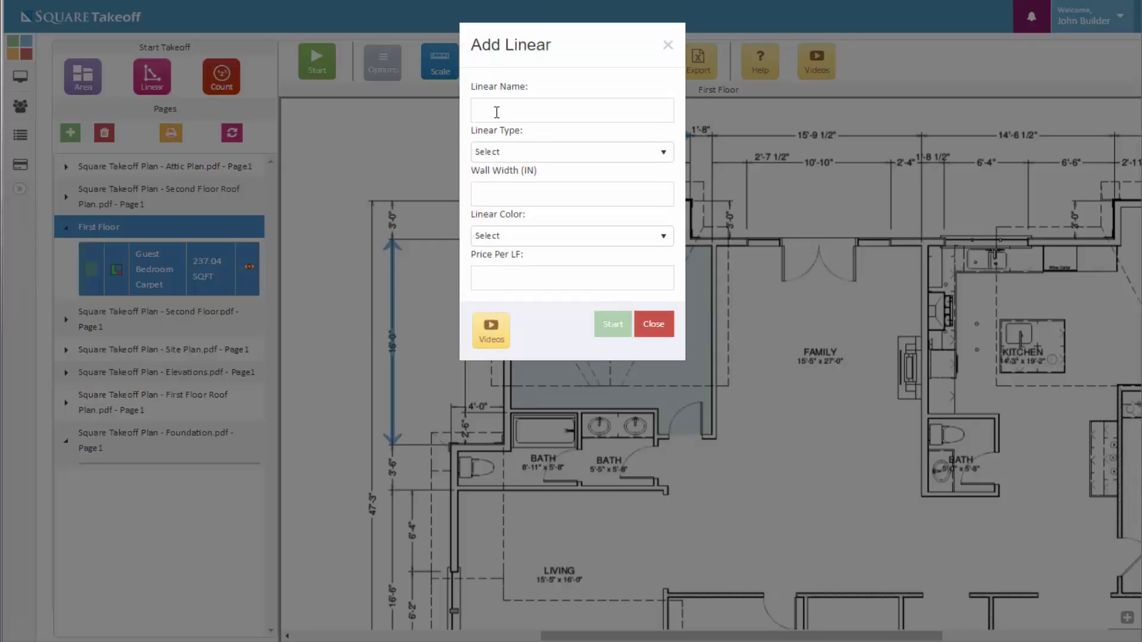
pyautogui.click(496, 110)
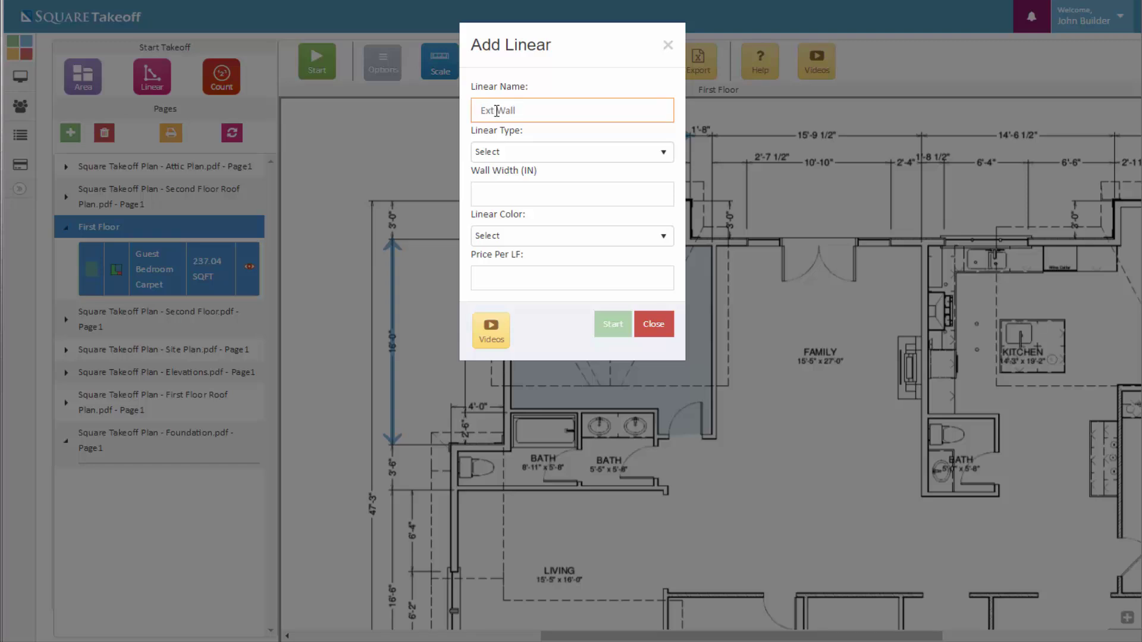
pyautogui.click(541, 152)
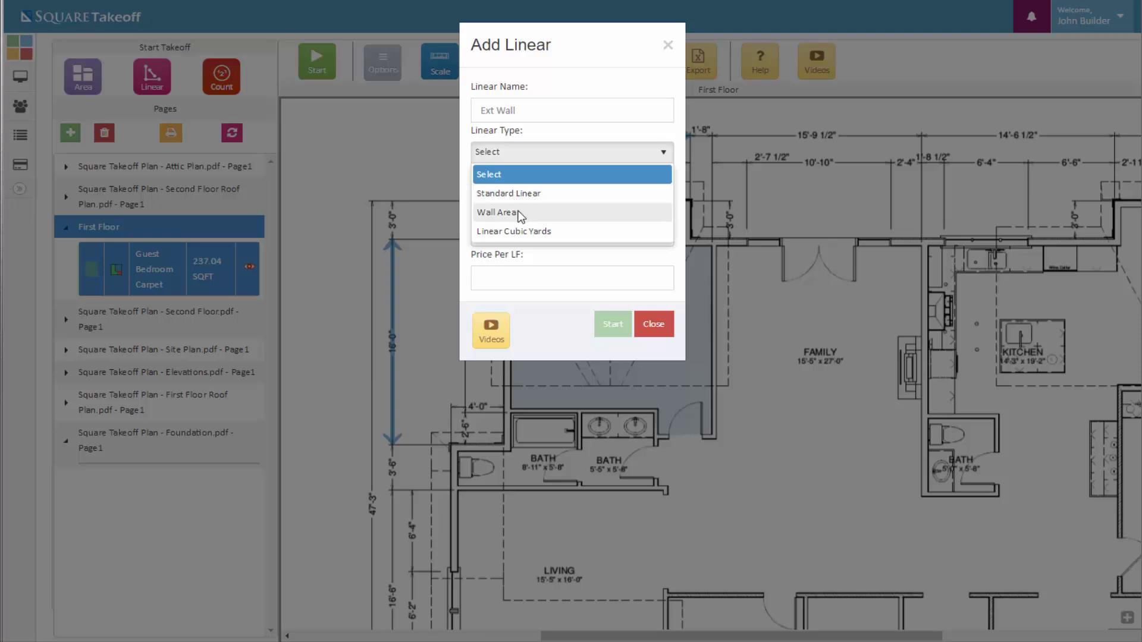
pyautogui.click(522, 217)
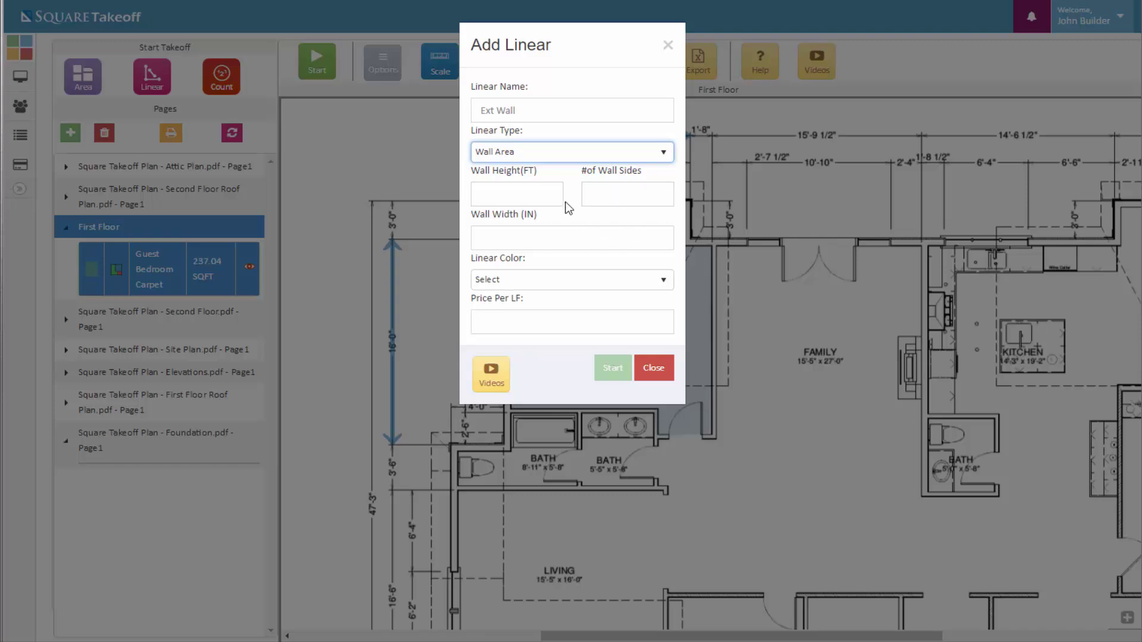
pyautogui.click(563, 153)
pyautogui.click(517, 233)
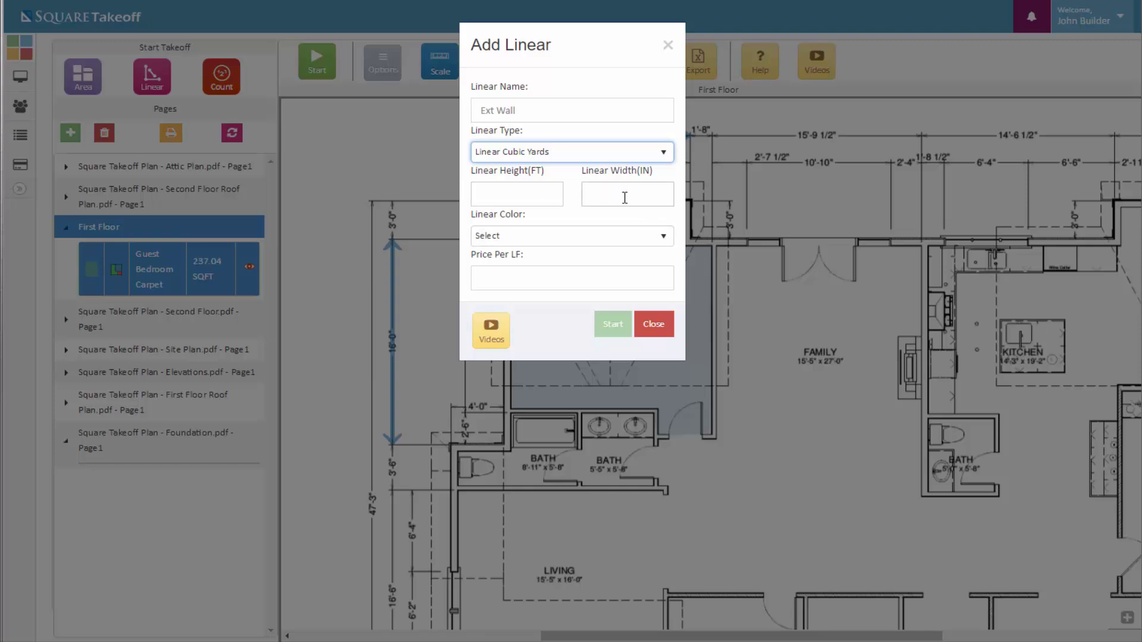
# Make it Standard Linear, 6 in wide, Crimson at 1.75 per LF, and start tracing the wall
pyautogui.click(583, 153)
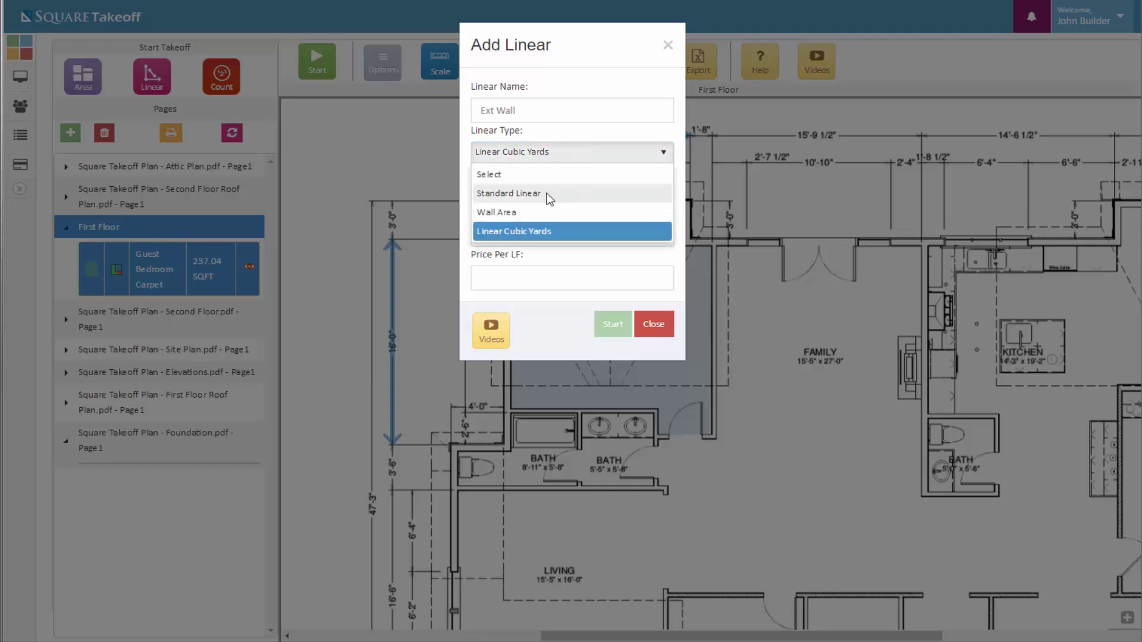
pyautogui.click(549, 194)
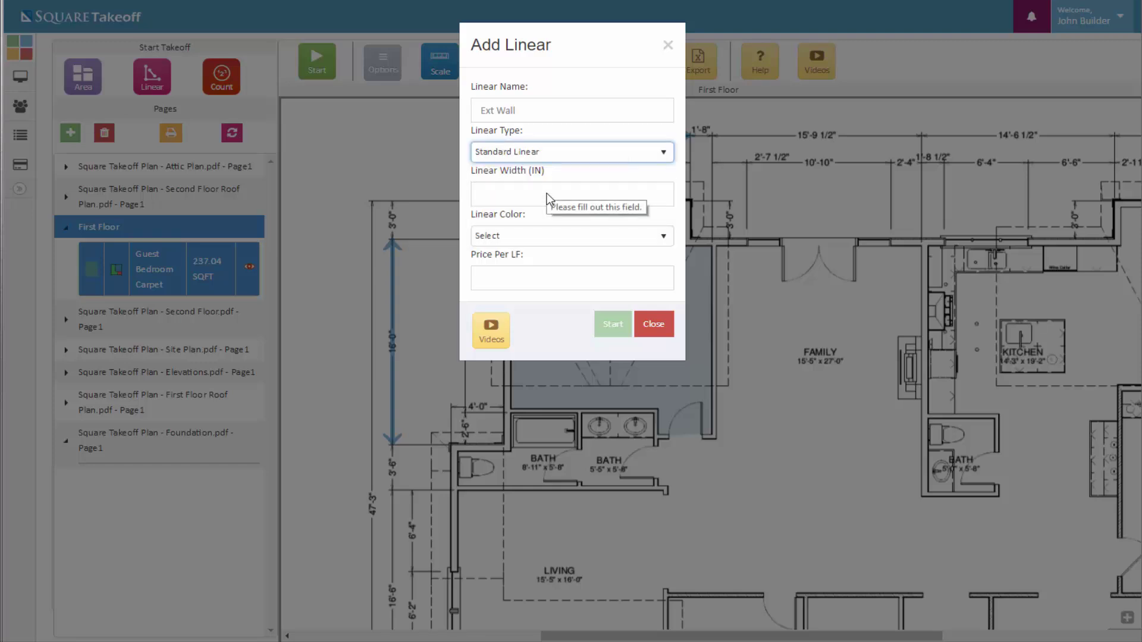
pyautogui.click(548, 198)
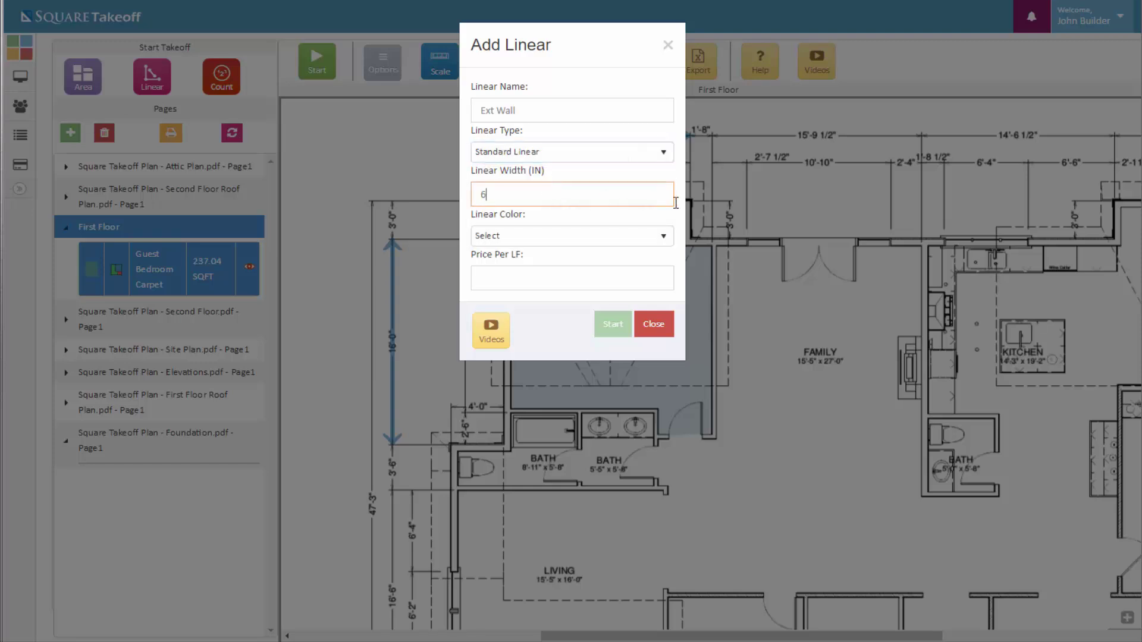
pyautogui.click(617, 238)
pyautogui.scroll(-5, 534, 331)
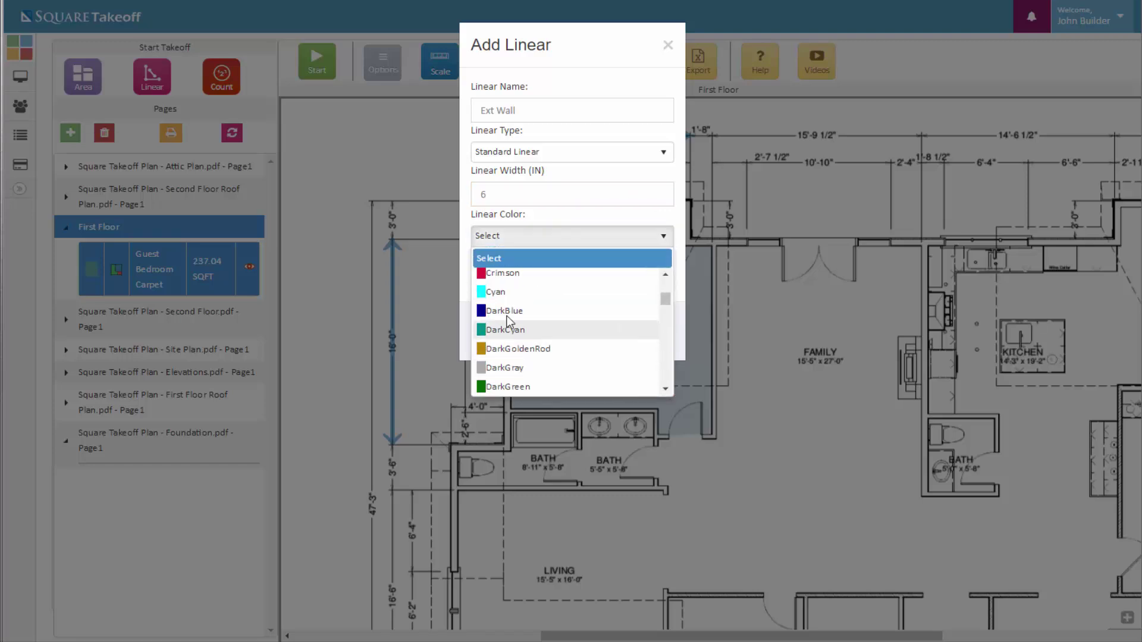
pyautogui.click(509, 277)
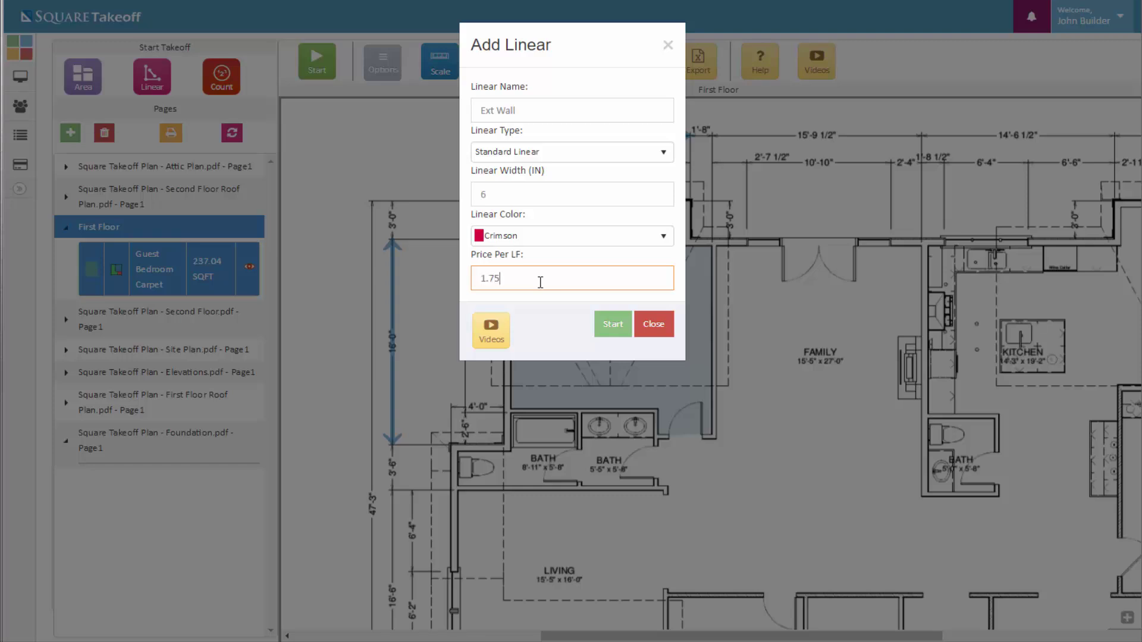
pyautogui.click(607, 326)
# Trace the Ext Wall from left of the bath up and around the bedroom's jogs and top corners
pyautogui.click(453, 449)
pyautogui.click(507, 448)
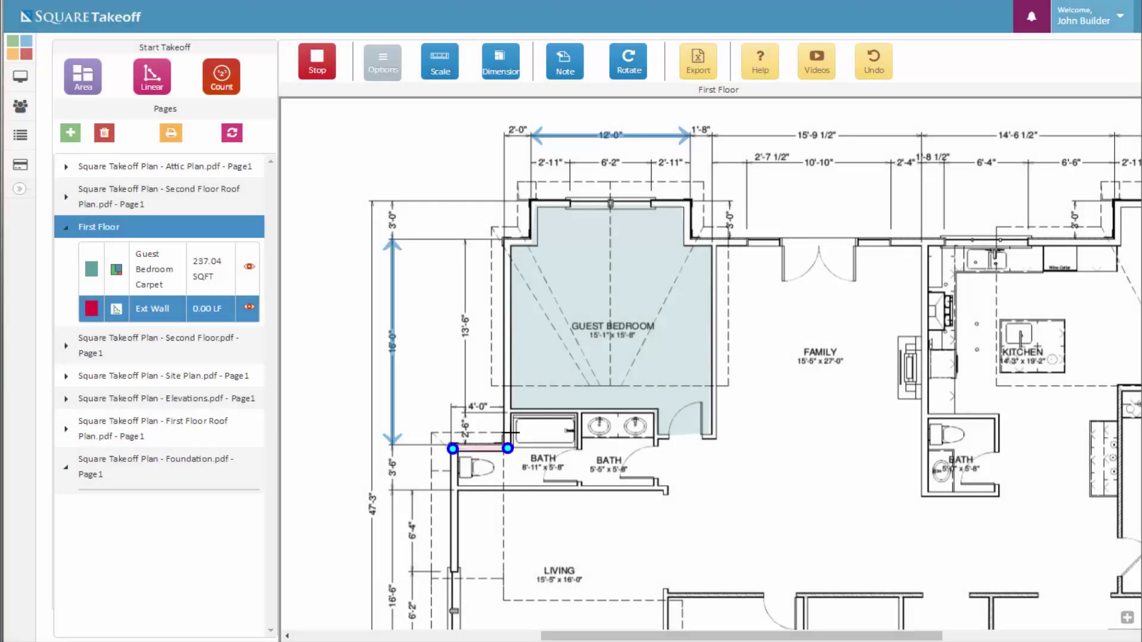
pyautogui.click(506, 242)
pyautogui.click(535, 241)
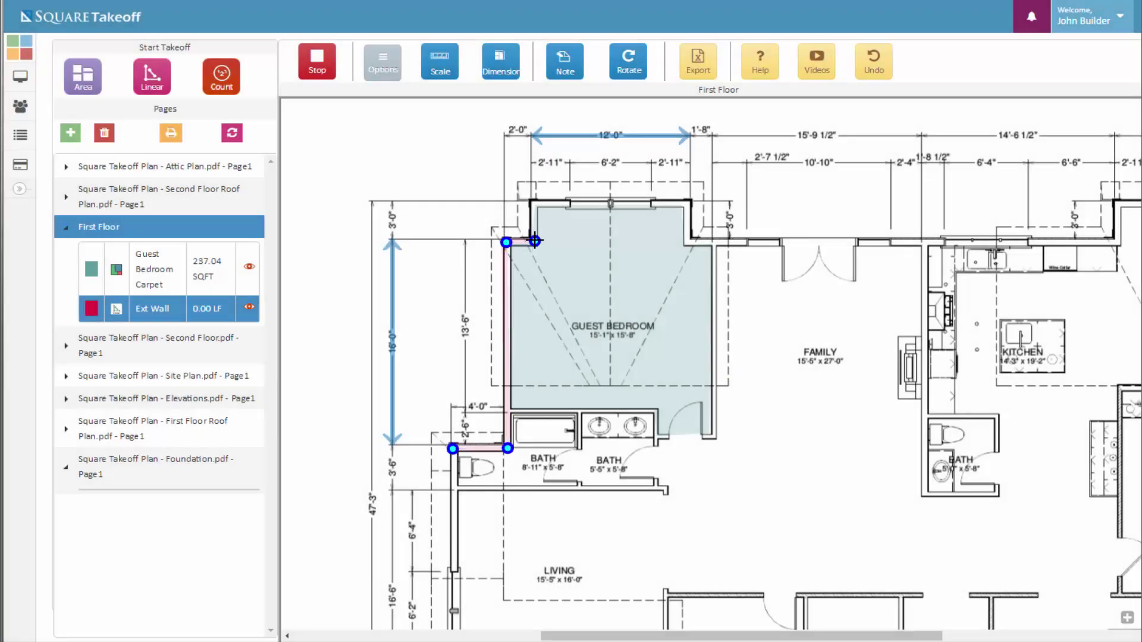
pyautogui.click(534, 203)
pyautogui.click(687, 203)
pyautogui.click(687, 242)
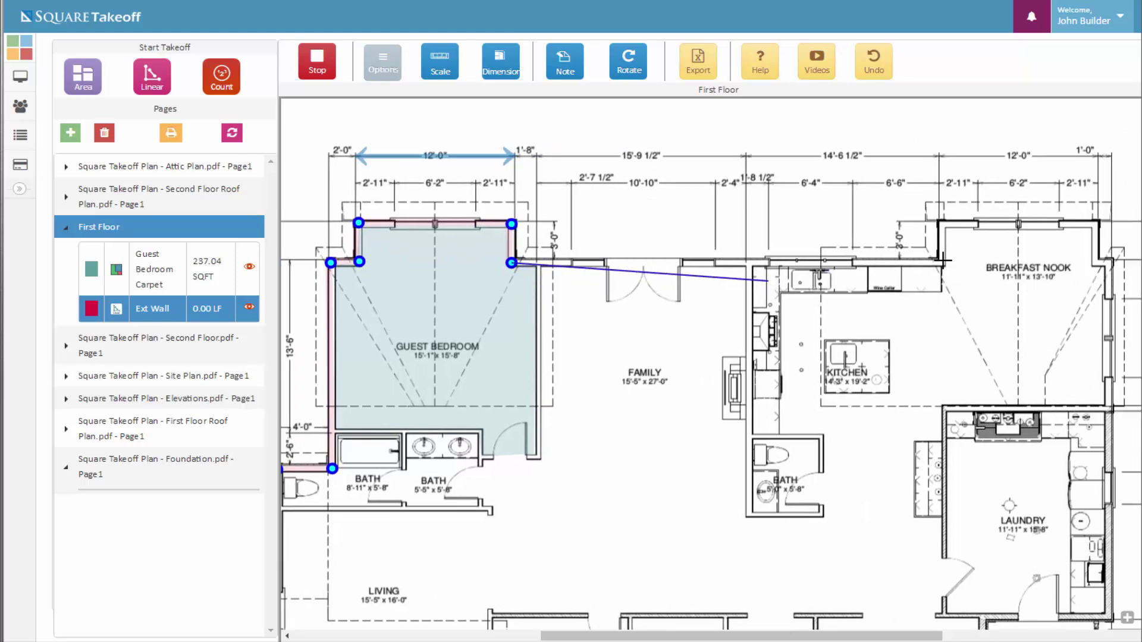
# Carry the wall line across to the breakfast nook and its top-right corner
pyautogui.click(943, 261)
pyautogui.click(940, 223)
pyautogui.scroll(-2, 1098, 238)
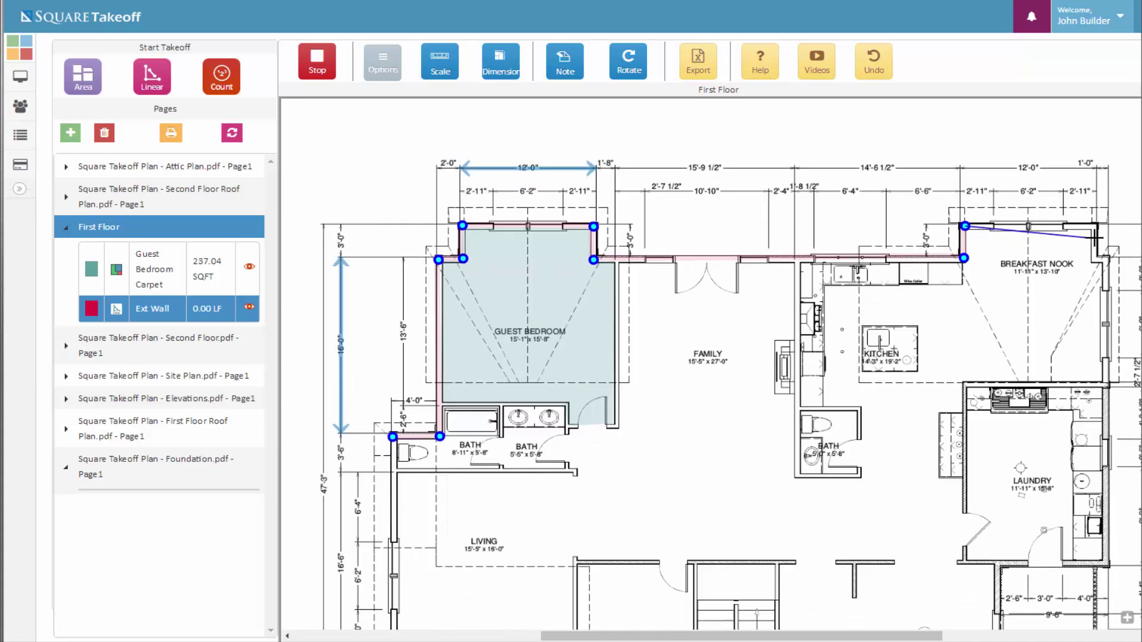
pyautogui.moveTo(1089, 312); pyautogui.dragTo(1050, 227)
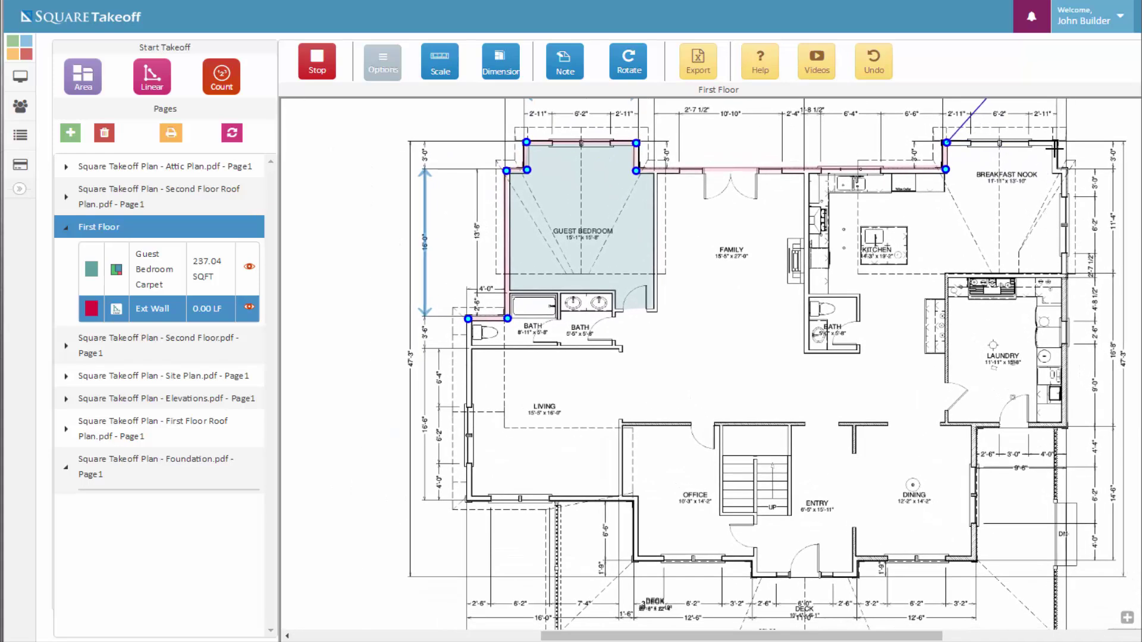
pyautogui.click(1054, 143)
pyautogui.click(1055, 172)
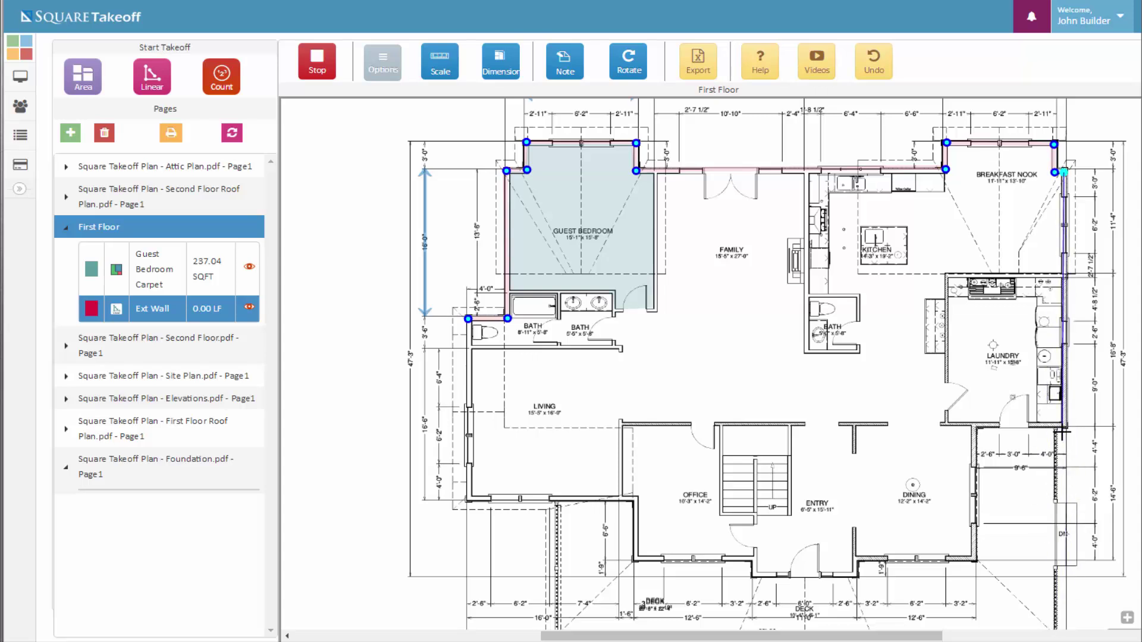
# Continue the wall down the right side past Laundry and along the dining room's bottom
pyautogui.click(1062, 426)
pyautogui.click(975, 426)
pyautogui.click(976, 559)
pyautogui.click(860, 561)
pyautogui.click(890, 593)
pyautogui.click(955, 601)
pyautogui.click(1012, 605)
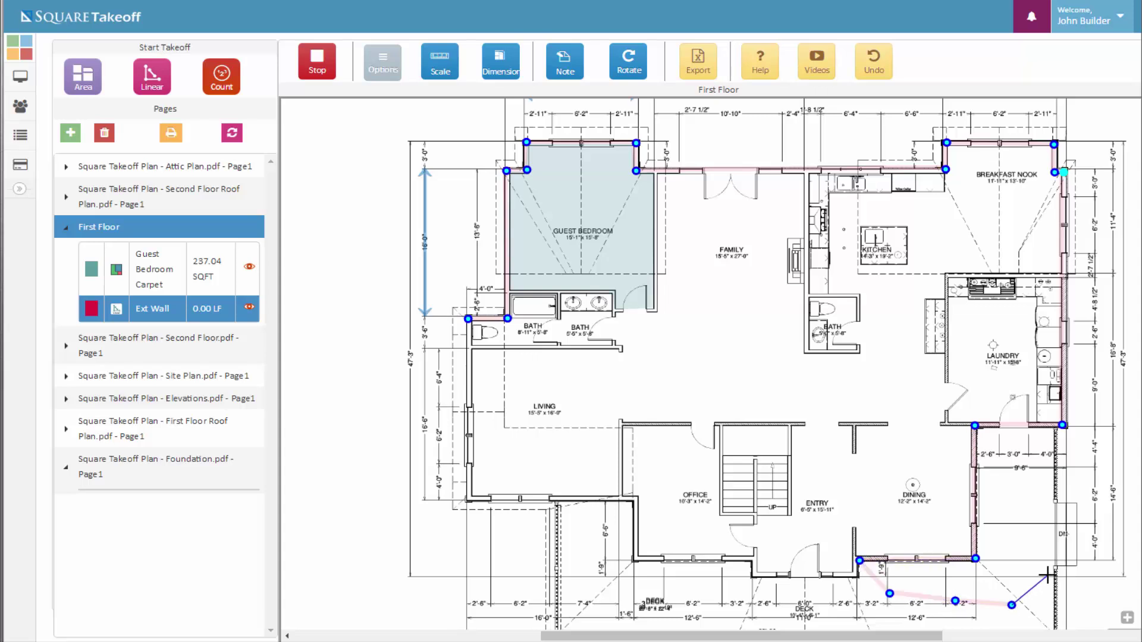
# Undo the four stray wall points placed below the dining room
pyautogui.click(875, 70)
pyautogui.click(875, 70)
pyautogui.click(874, 70)
pyautogui.click(875, 70)
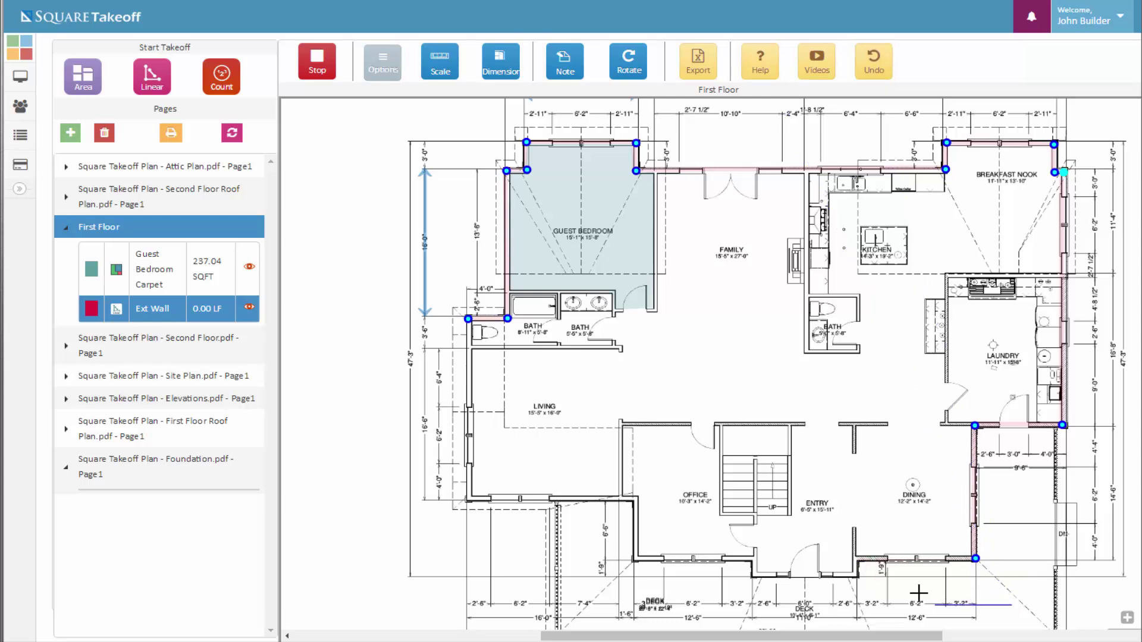
# Trace the entry, office and living room bottom walls, close up the left side, and stop measuring
pyautogui.click(857, 559)
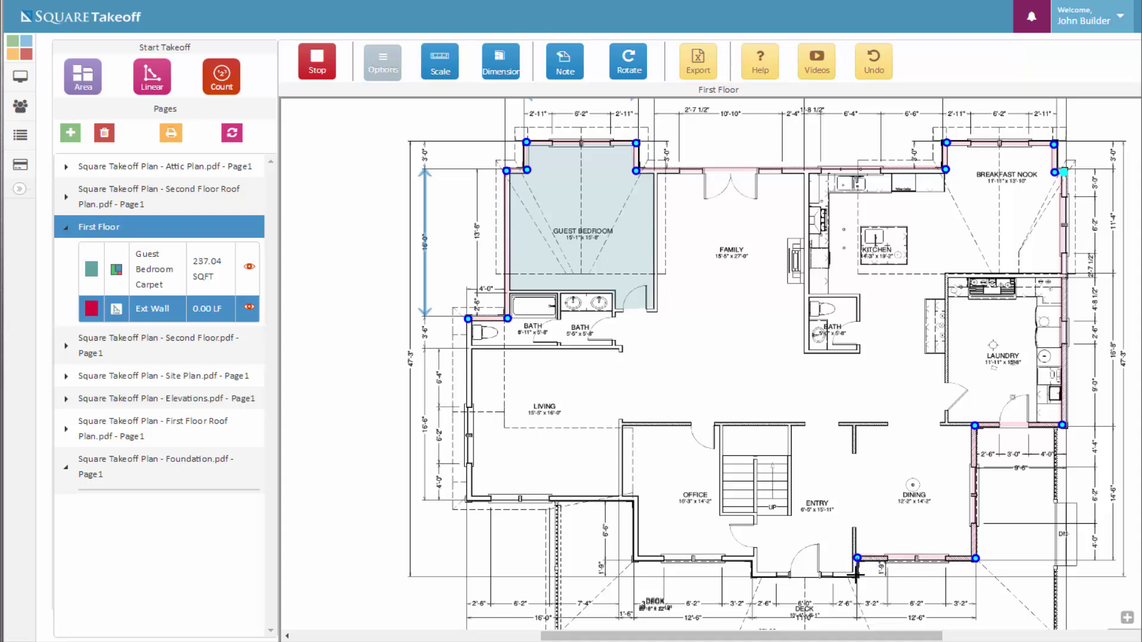
pyautogui.click(855, 576)
pyautogui.click(754, 576)
pyautogui.click(754, 559)
pyautogui.click(637, 559)
pyautogui.click(636, 500)
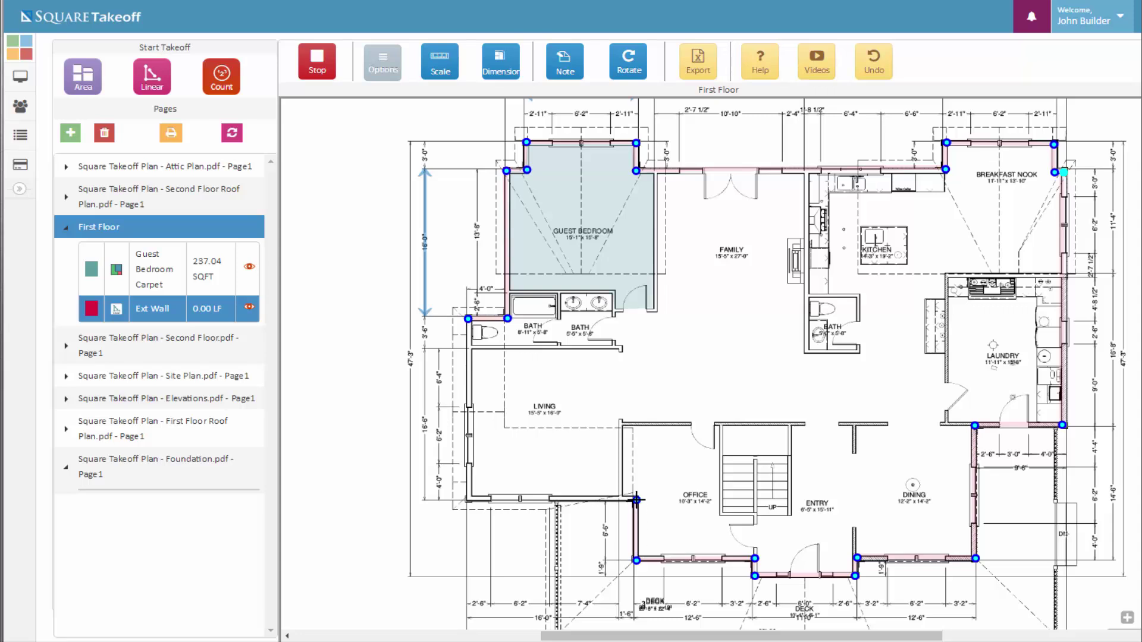
pyautogui.click(469, 500)
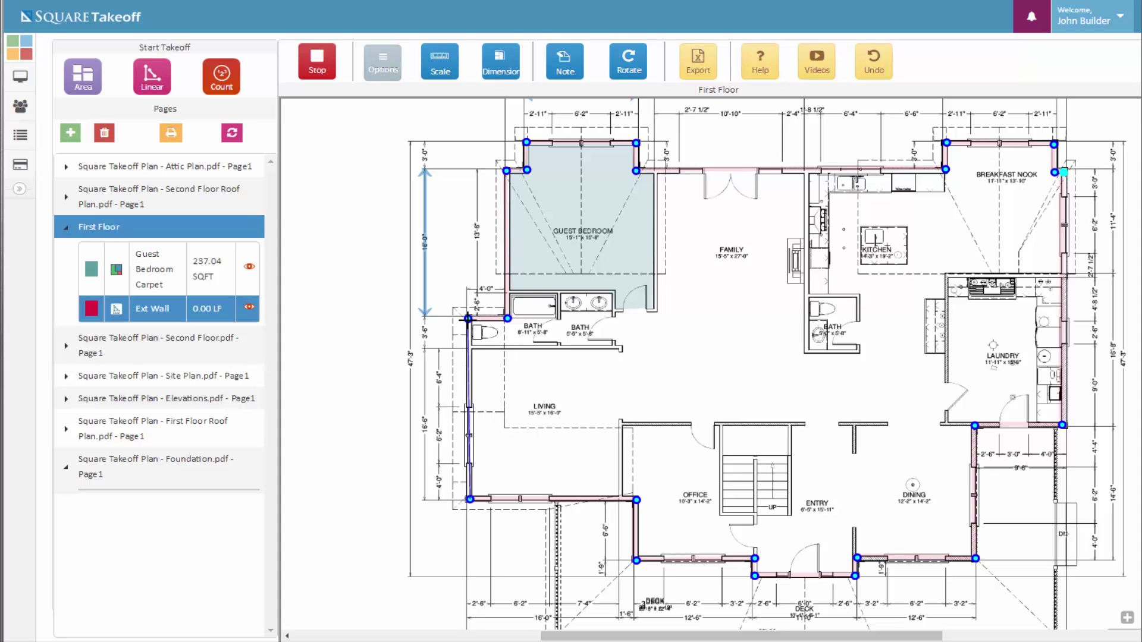
pyautogui.doubleClick(469, 319)
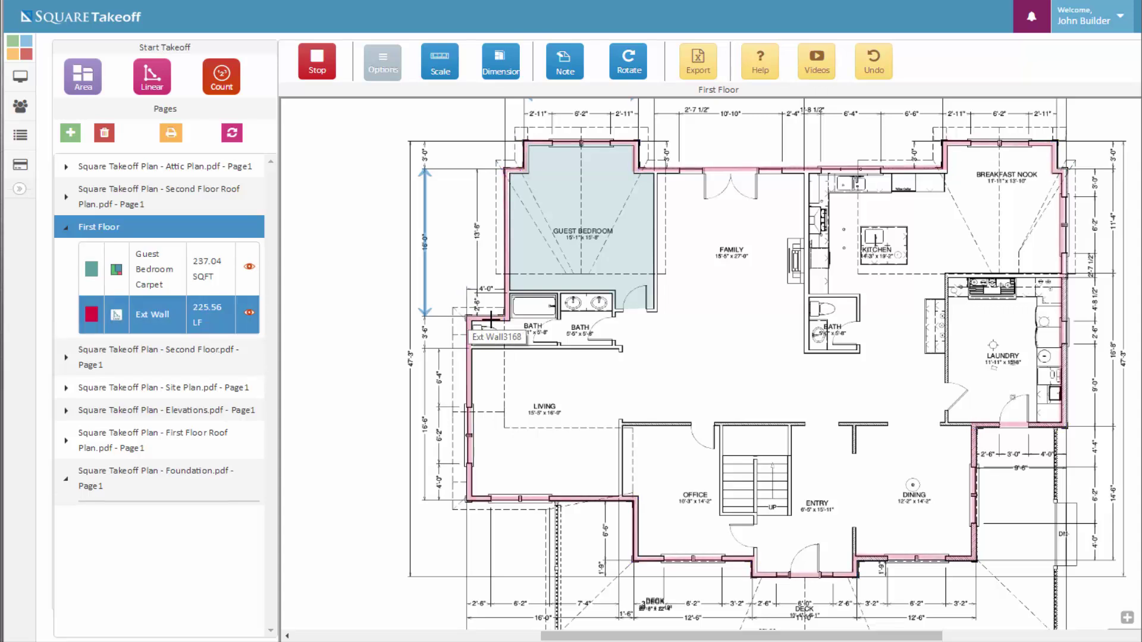
pyautogui.click(319, 73)
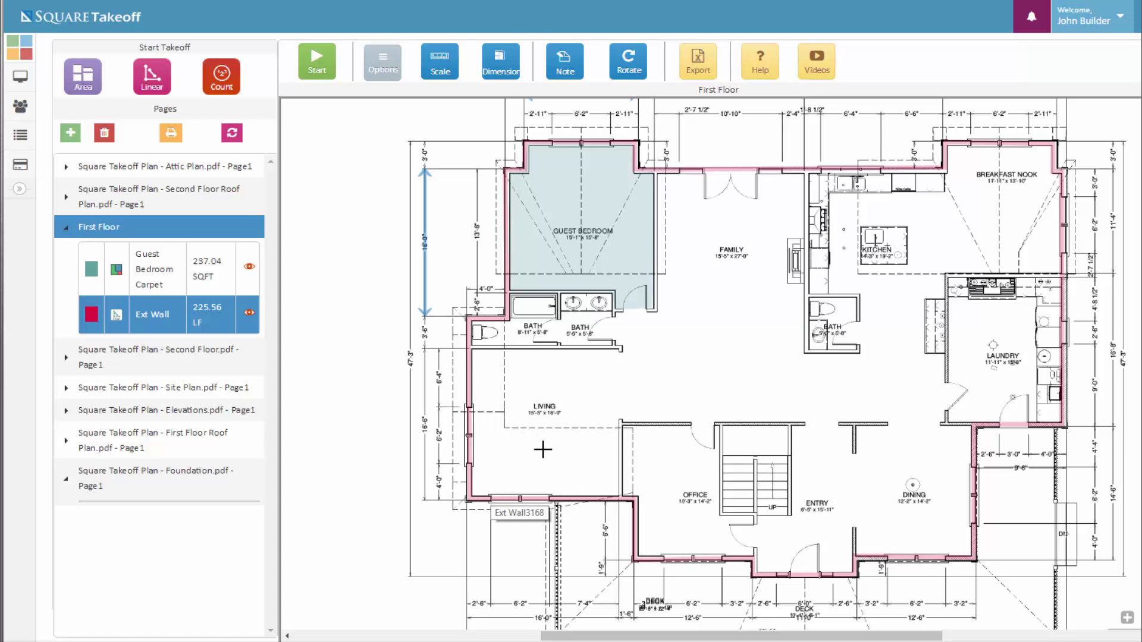
# Set up a Windows count with DarkBlue triangle markers, price 125 and size 30
pyautogui.click(221, 88)
pyautogui.click(550, 116)
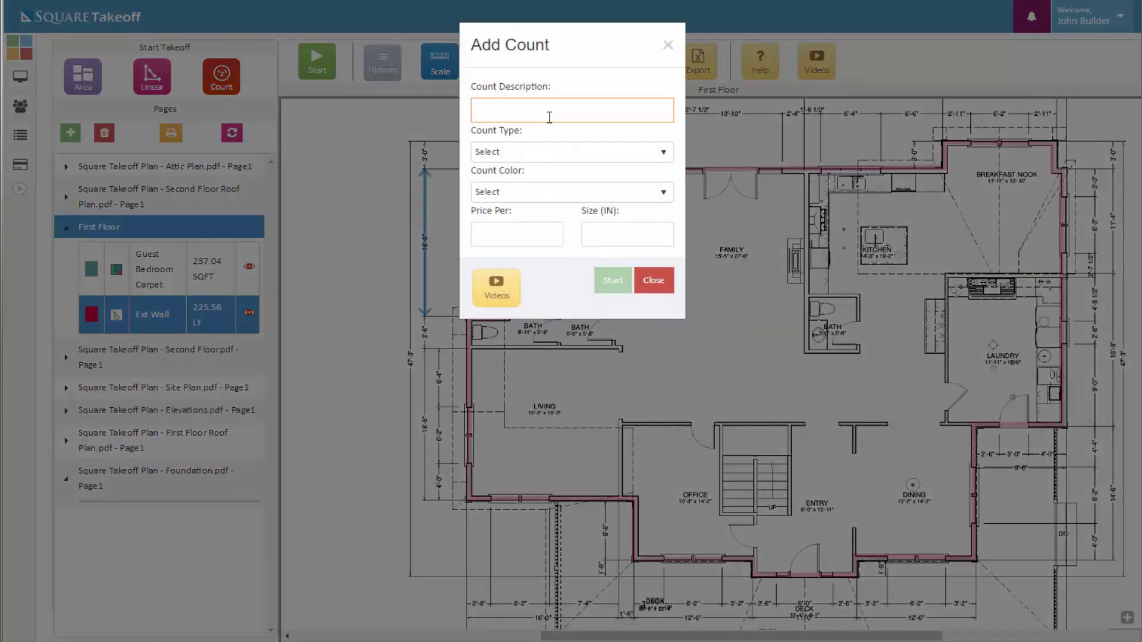
pyautogui.click(567, 152)
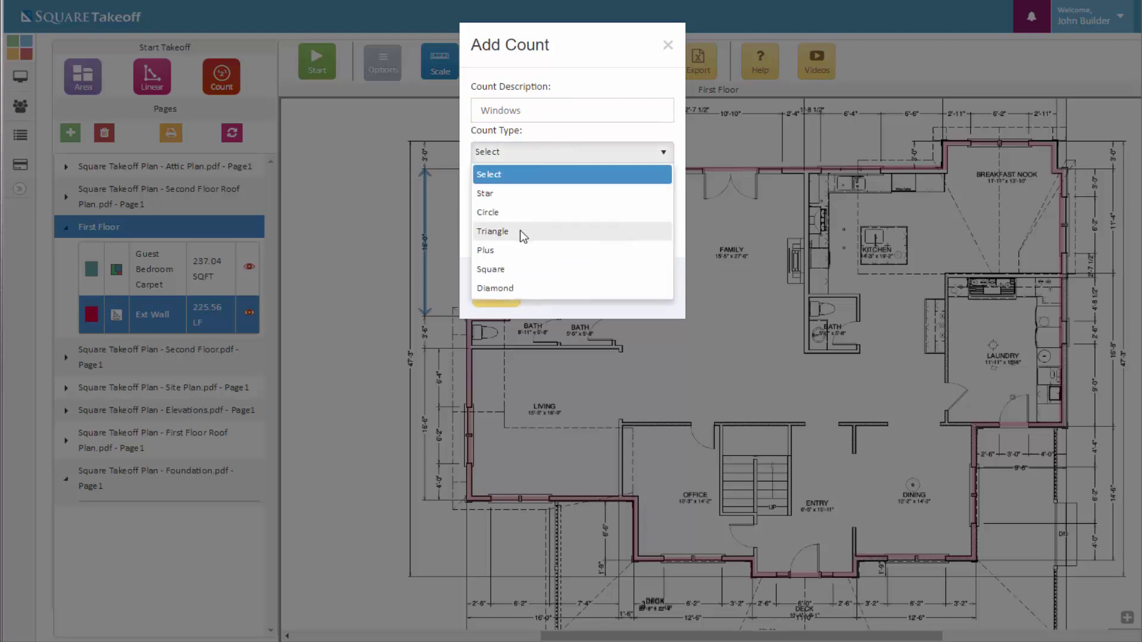
pyautogui.click(520, 231)
pyautogui.click(581, 196)
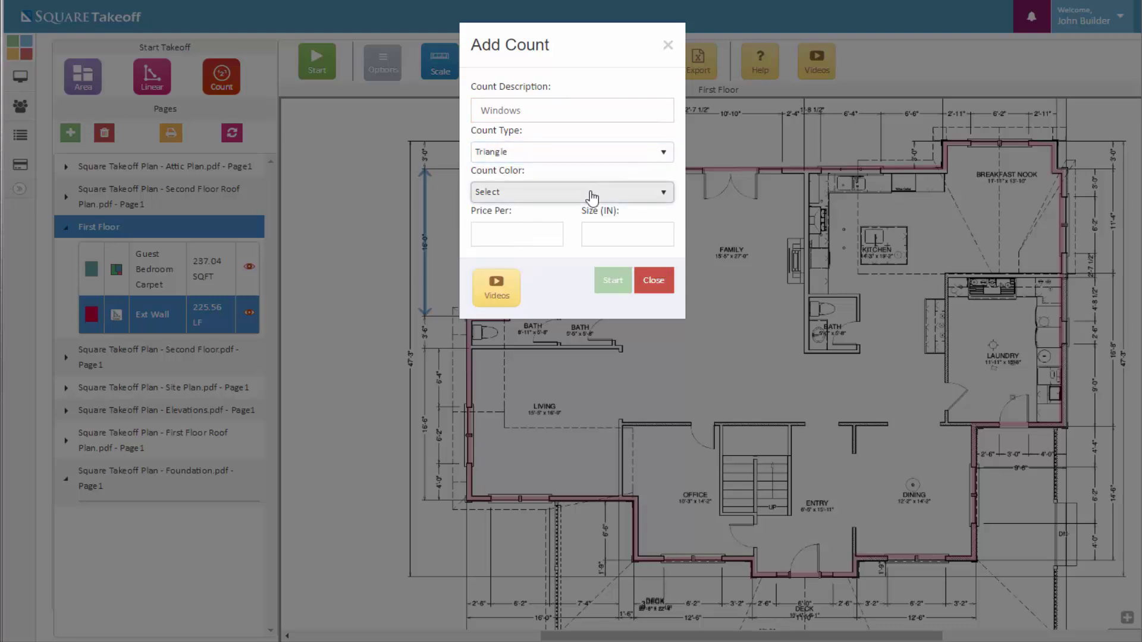
pyautogui.scroll(-5, 508, 317)
pyautogui.click(493, 339)
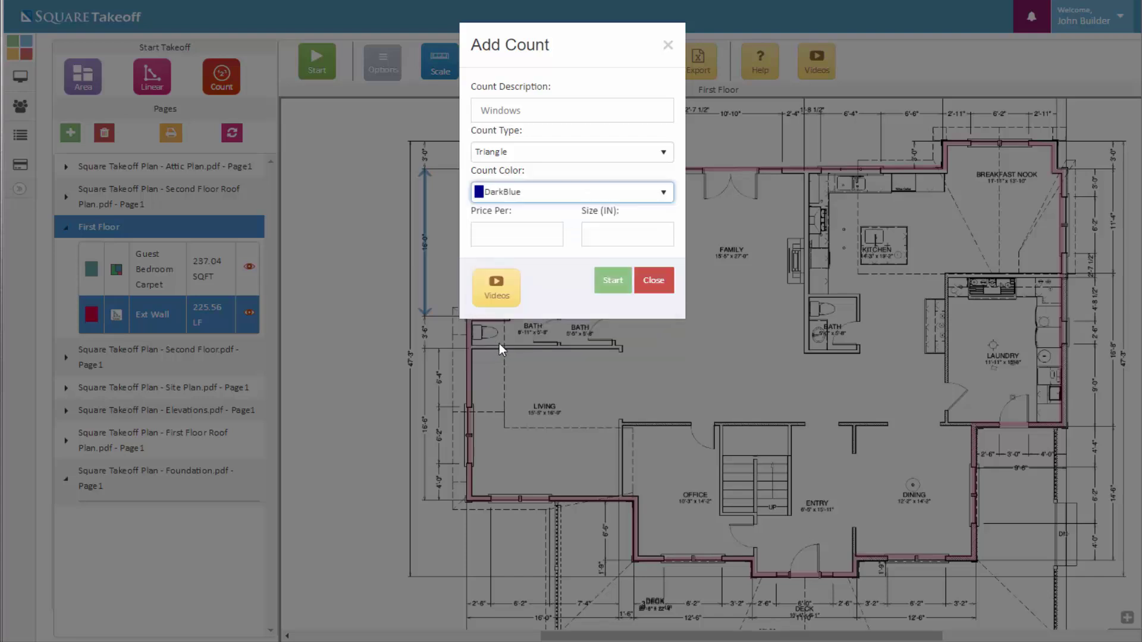
pyautogui.click(557, 238)
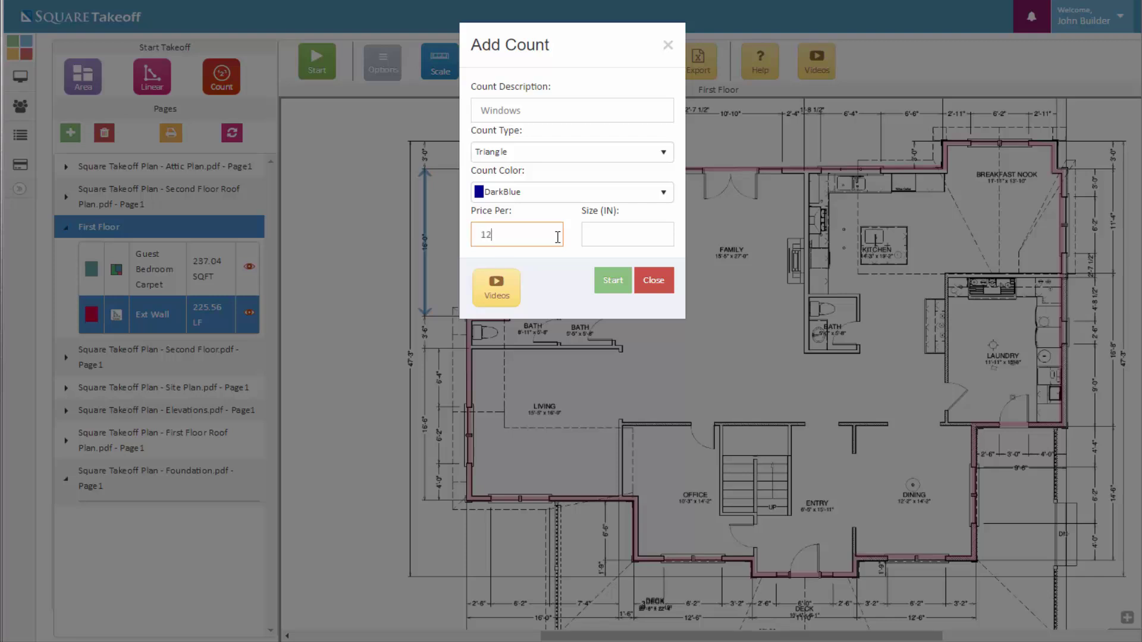
pyautogui.click(624, 230)
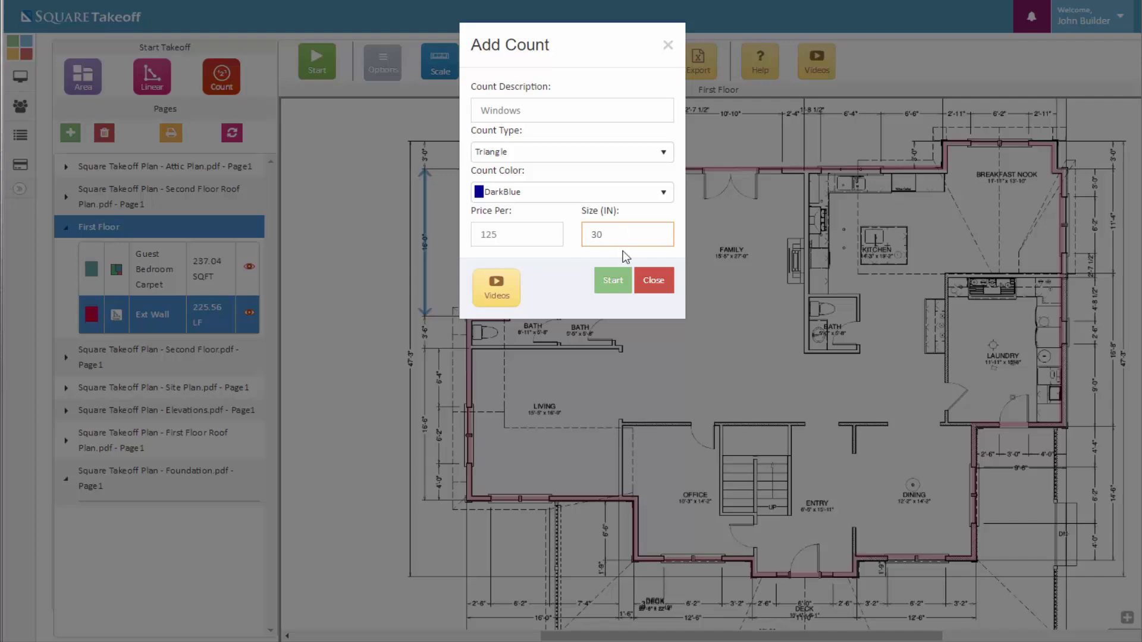
# Mark all 10 windows around the exterior walls, from the living room to the guest bedroom
pyautogui.click(611, 290)
pyautogui.click(611, 289)
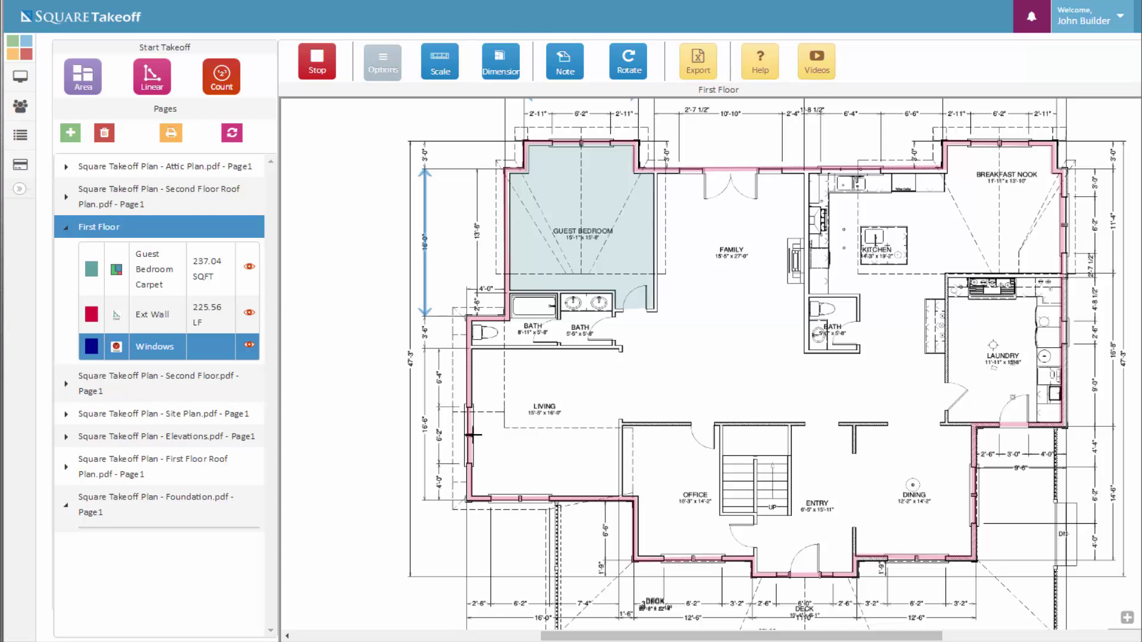
pyautogui.click(470, 438)
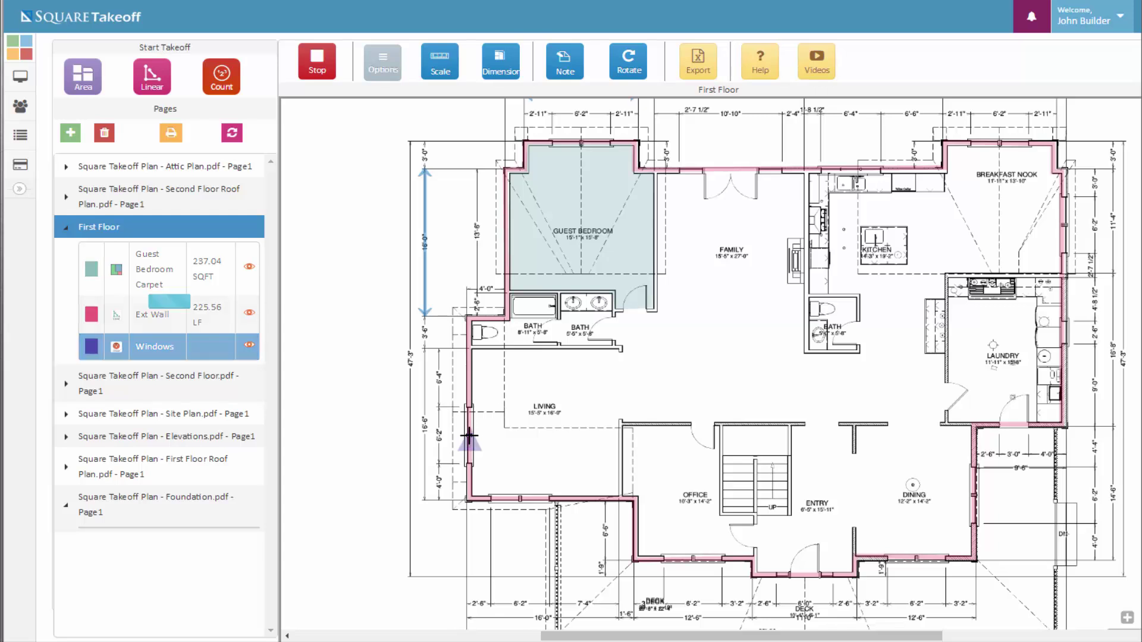
pyautogui.click(518, 502)
pyautogui.click(689, 561)
pyautogui.click(910, 559)
pyautogui.click(975, 495)
pyautogui.click(1065, 333)
pyautogui.click(1062, 221)
pyautogui.click(1003, 143)
pyautogui.click(852, 172)
pyautogui.click(583, 145)
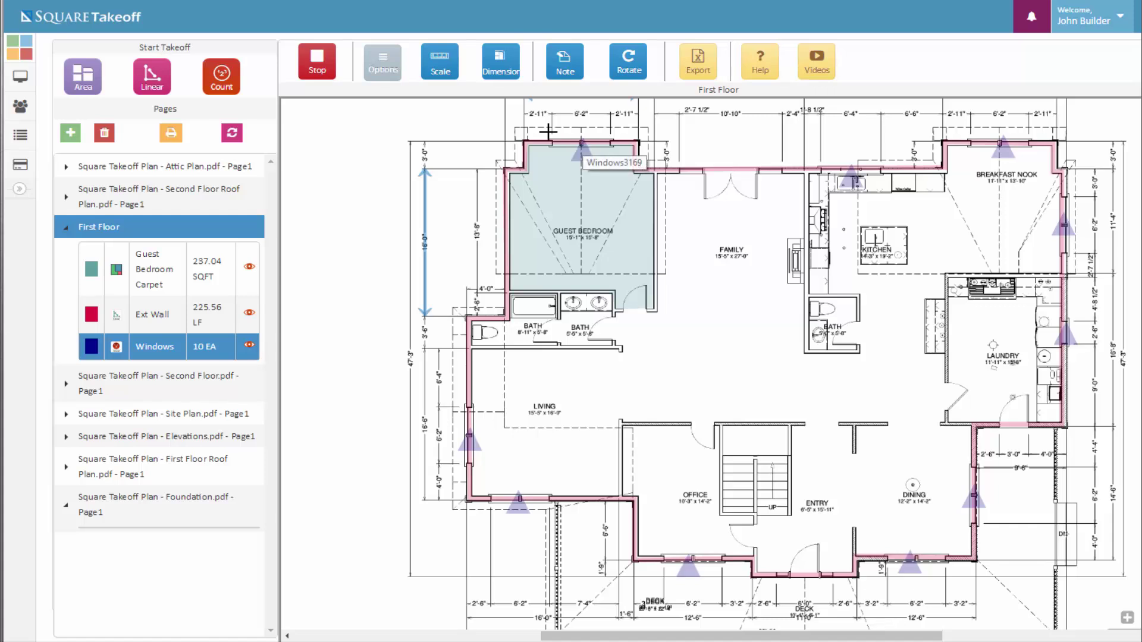
# Stop the window count, then hide and re-show the Windows markers and Ext Wall line
pyautogui.click(318, 72)
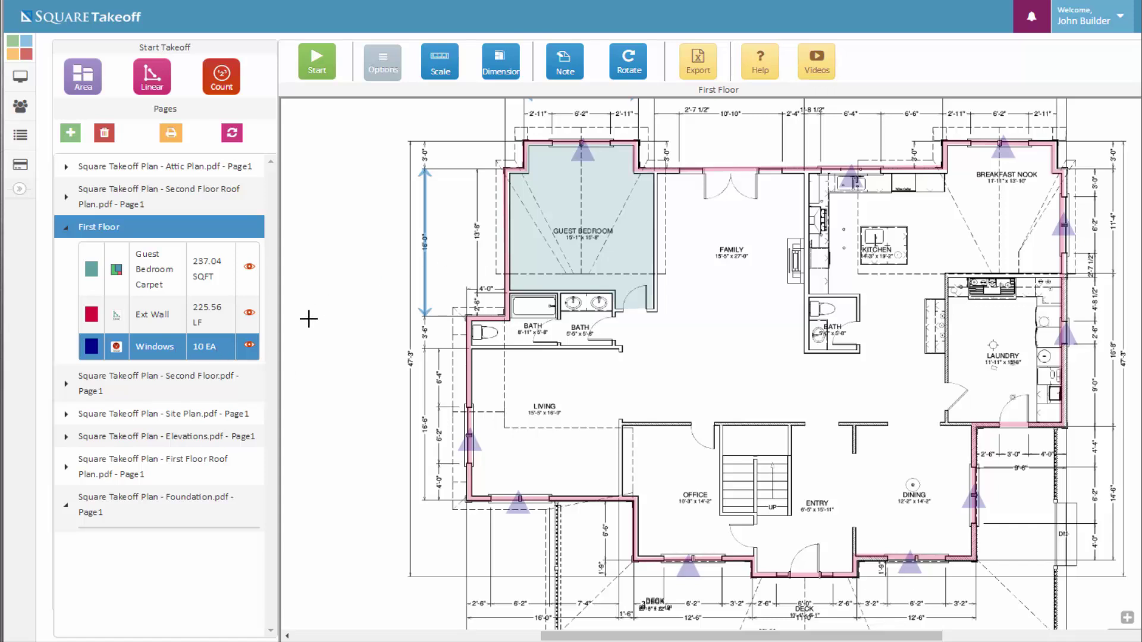
pyautogui.click(249, 346)
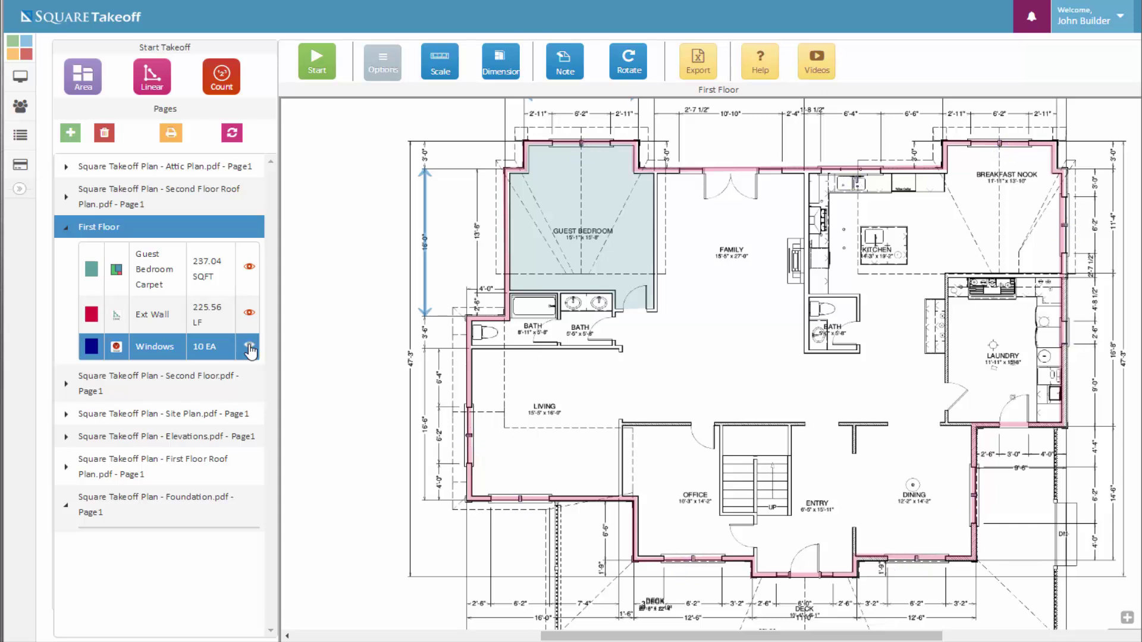
pyautogui.click(249, 346)
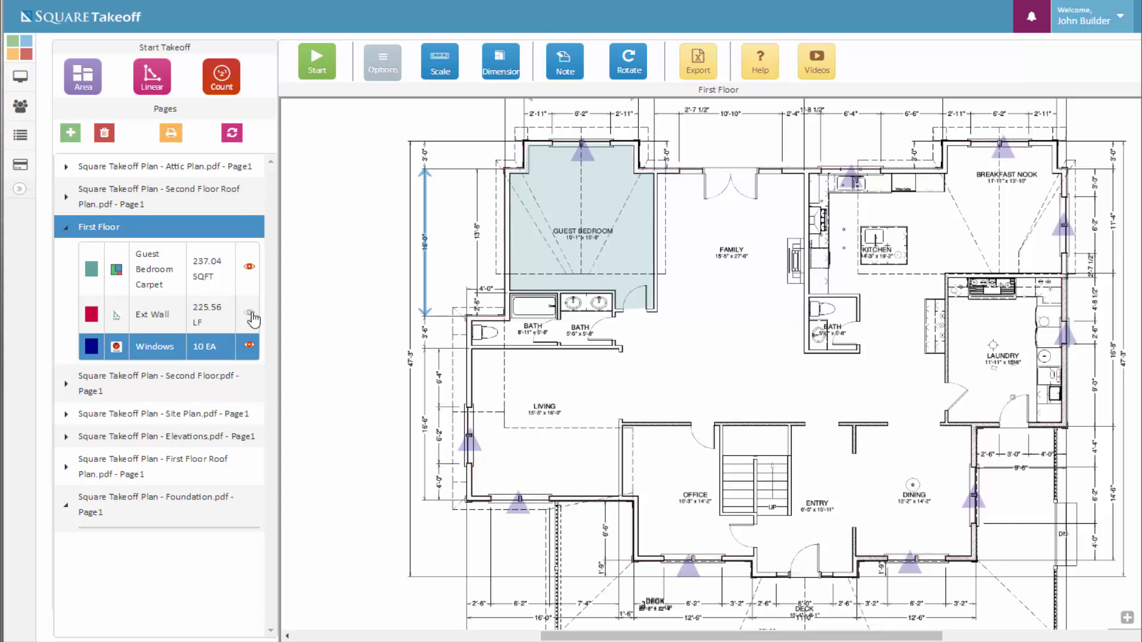
pyautogui.click(250, 267)
pyautogui.click(249, 266)
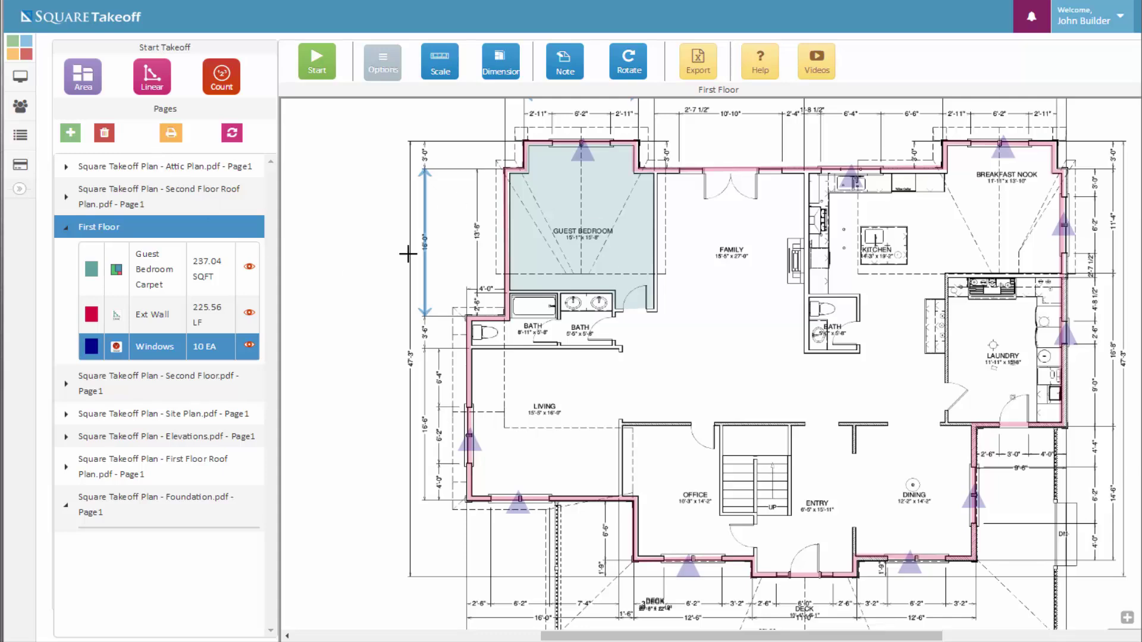
pyautogui.click(172, 138)
pyautogui.click(731, 122)
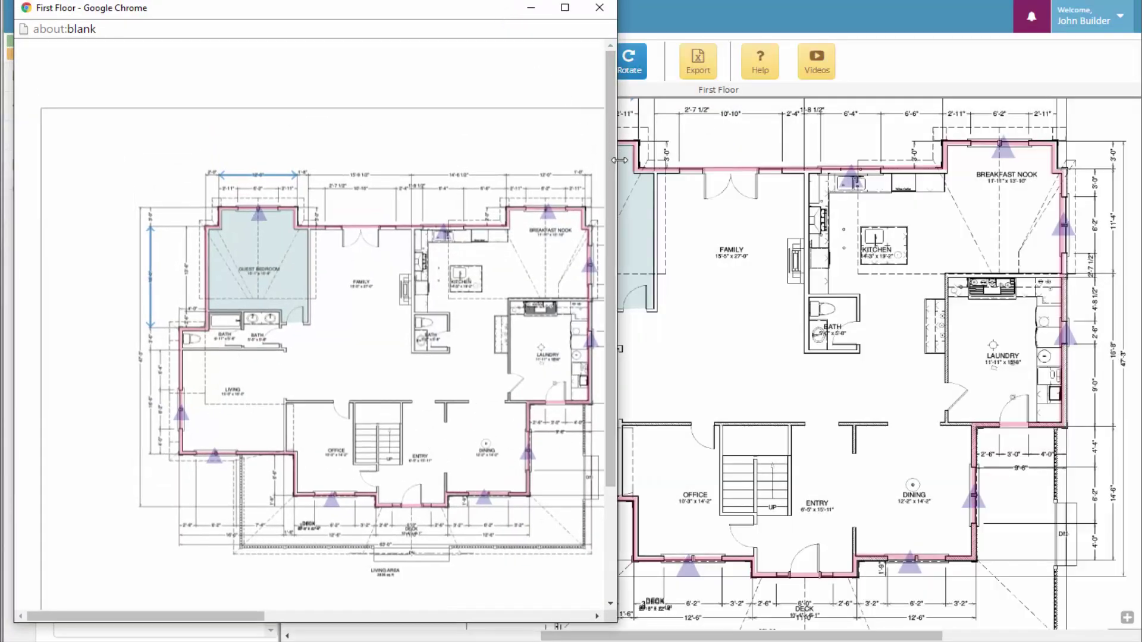
pyautogui.moveTo(609, 160); pyautogui.dragTo(1011, 181)
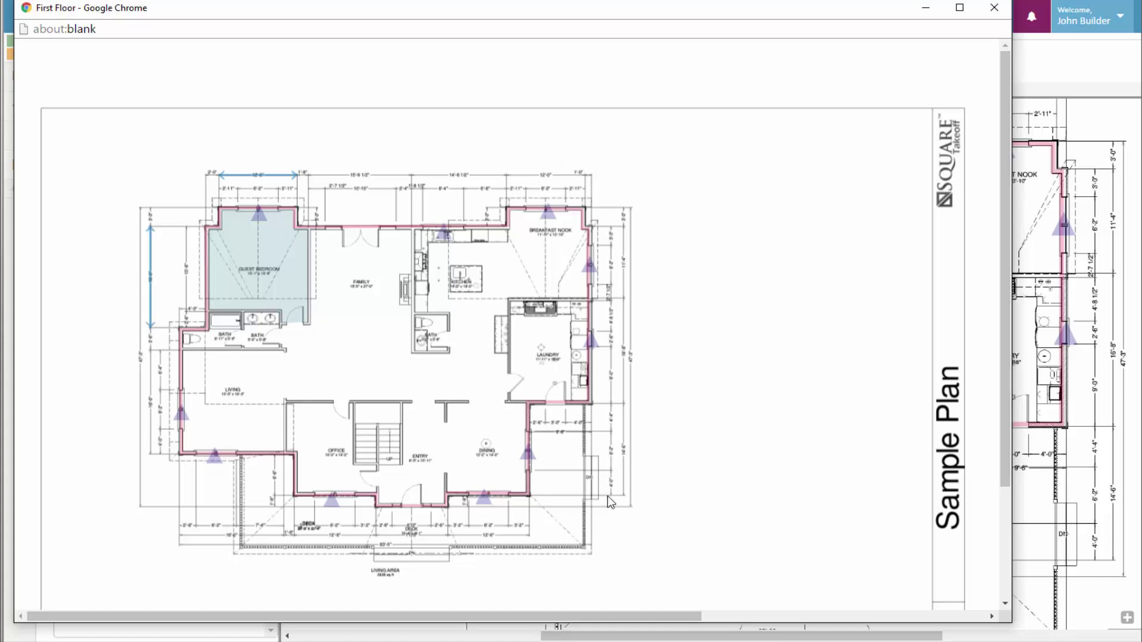
pyautogui.click(995, 7)
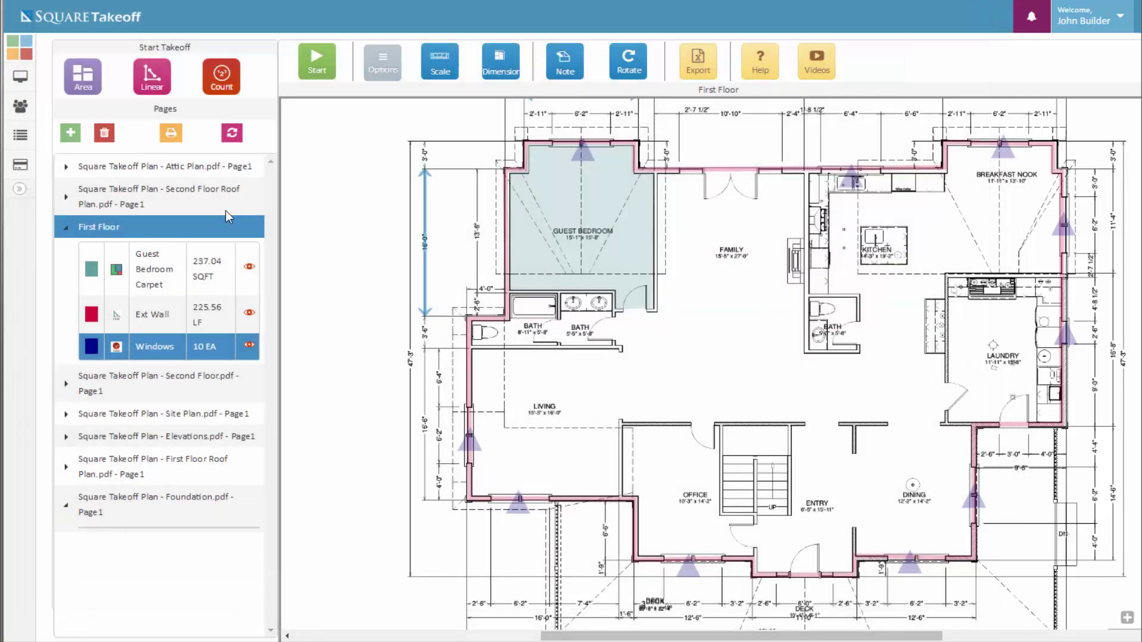
# Start a note reading 'Verify Countertop Granite Color' in Serif font, size 4
pyautogui.scroll(3, 767, 208)
pyautogui.scroll(4, 749, 307)
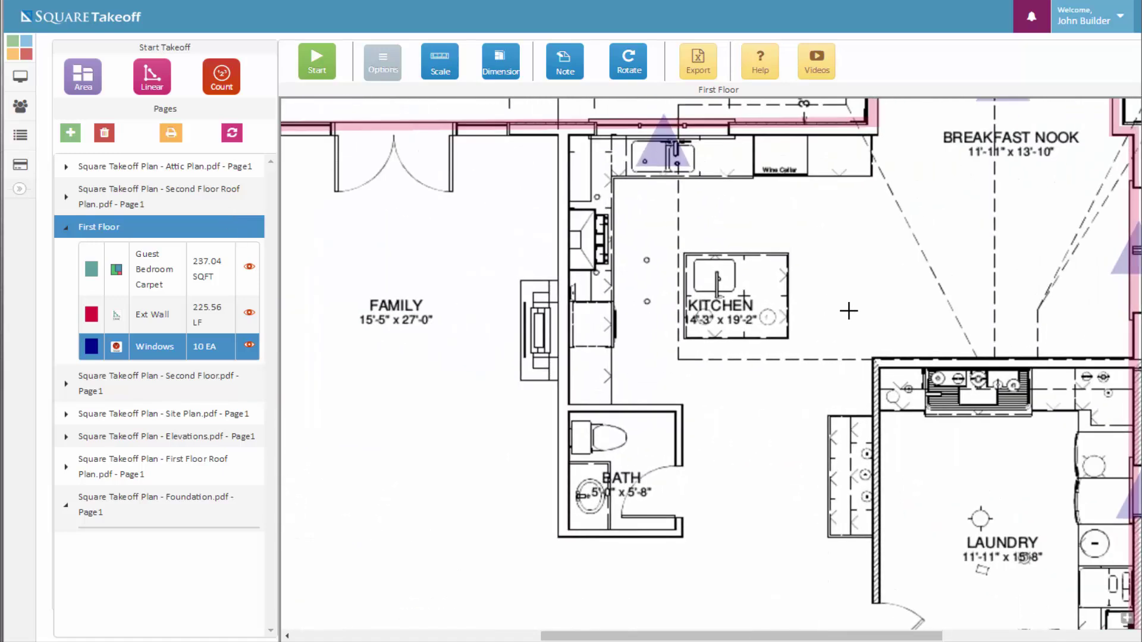
pyautogui.scroll(1, 779, 289)
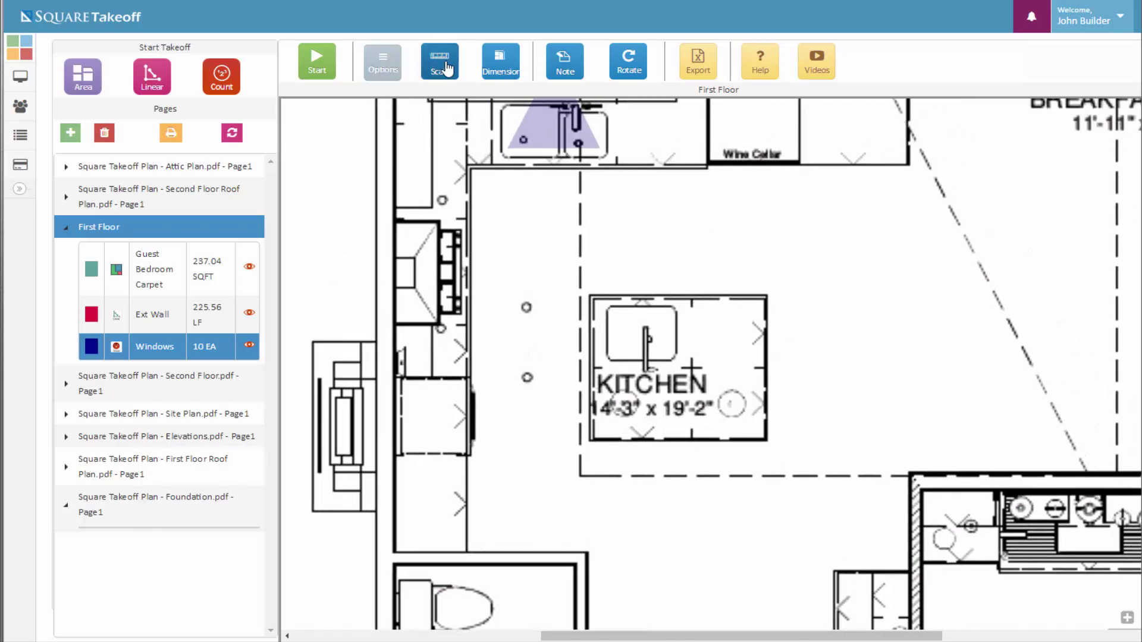
pyautogui.click(572, 66)
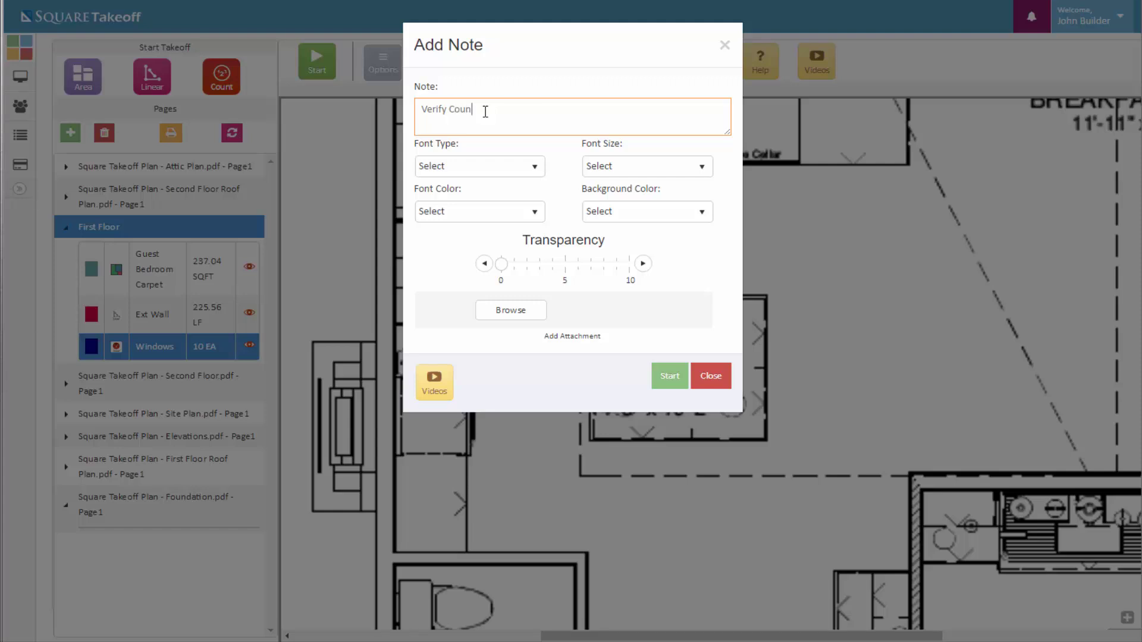
pyautogui.write('p Granite Color')
pyautogui.click(665, 166)
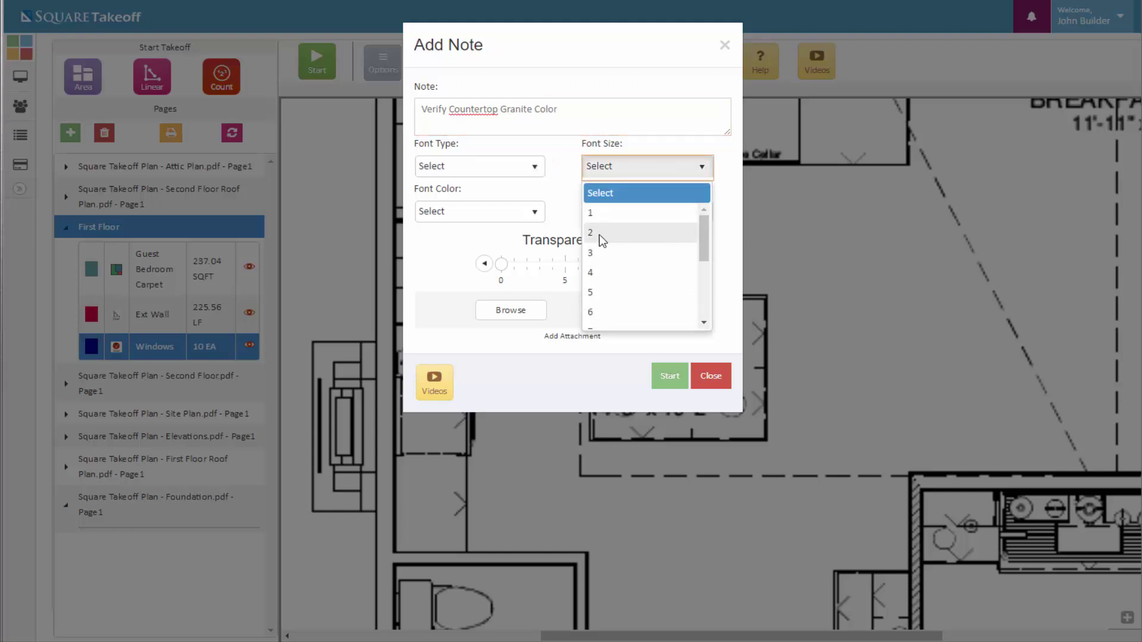
pyautogui.click(595, 278)
pyautogui.click(522, 173)
pyautogui.click(451, 214)
# Give the note Crimson text on a Coral background with transparency 10
pyautogui.click(476, 211)
pyautogui.scroll(-5, 449, 320)
pyautogui.click(447, 270)
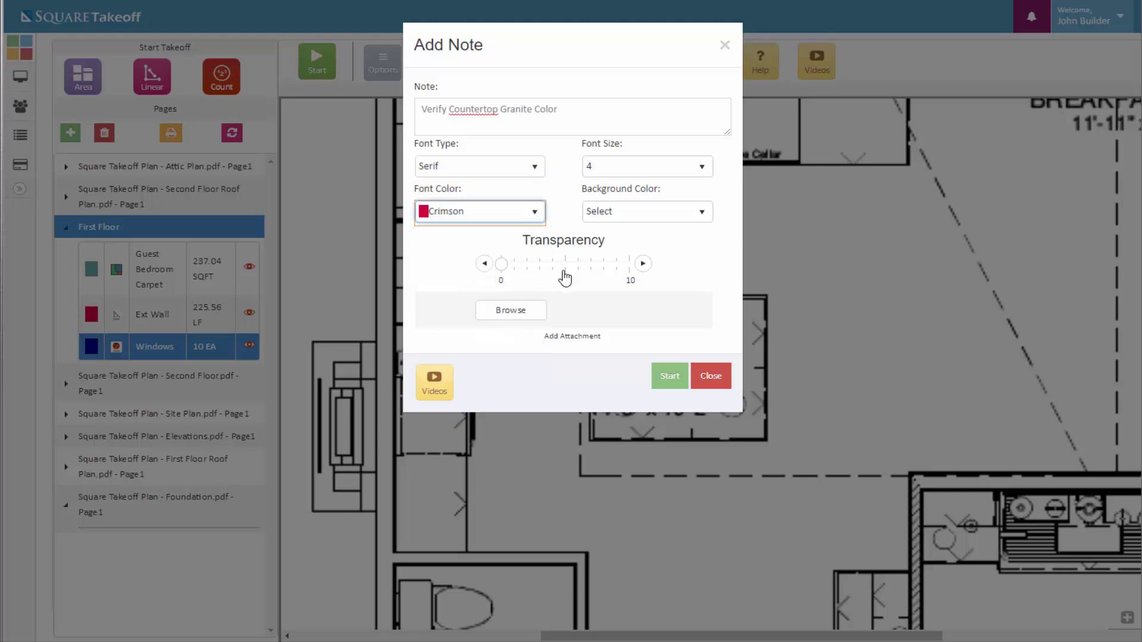
pyautogui.click(661, 218)
pyautogui.scroll(-5, 622, 300)
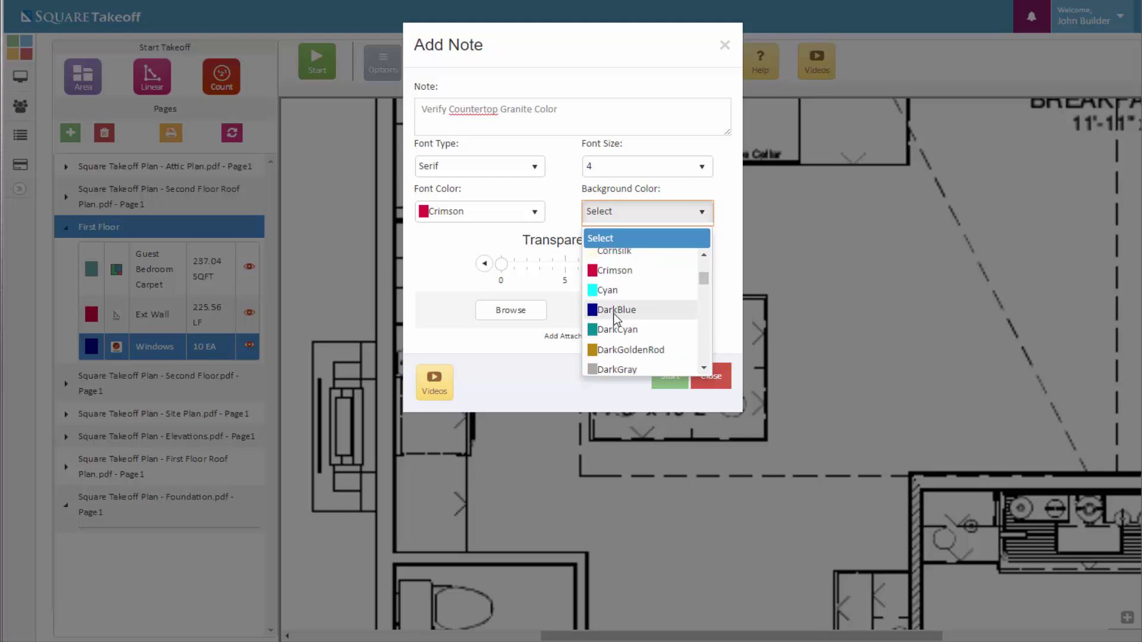
pyautogui.scroll(1, 613, 313)
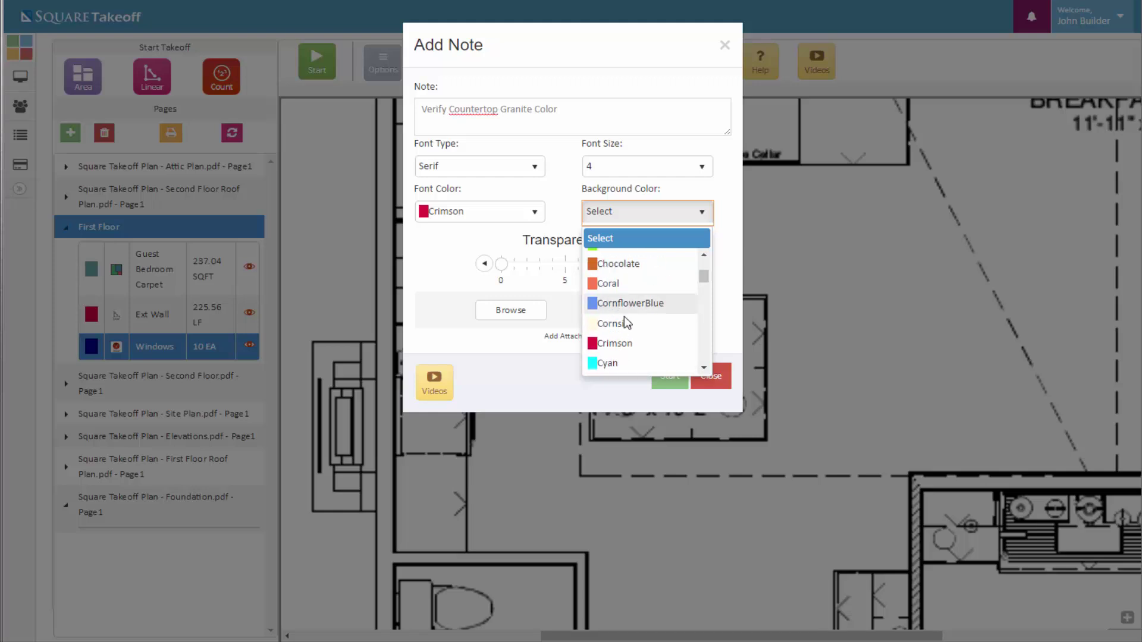
pyautogui.click(608, 283)
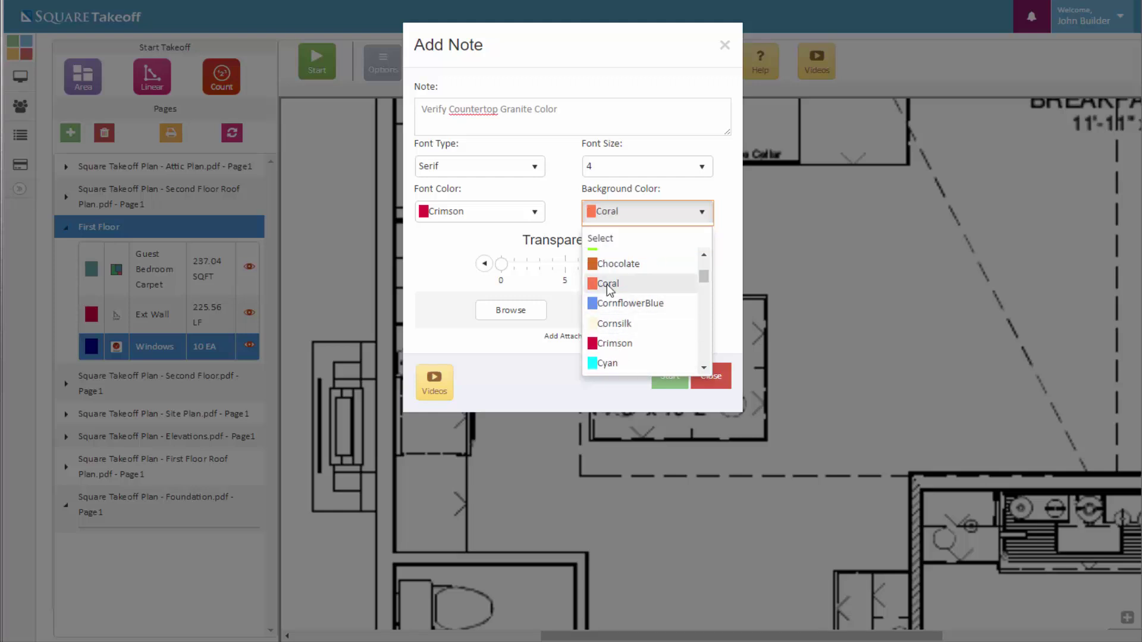
pyautogui.click(503, 271)
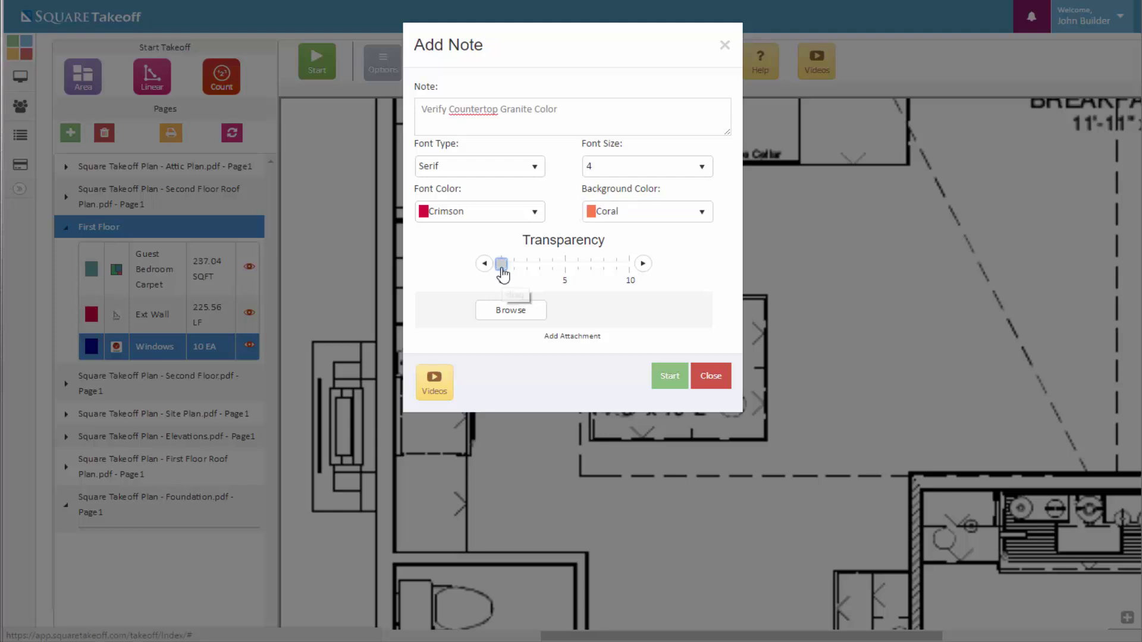
pyautogui.moveTo(503, 272); pyautogui.dragTo(634, 276)
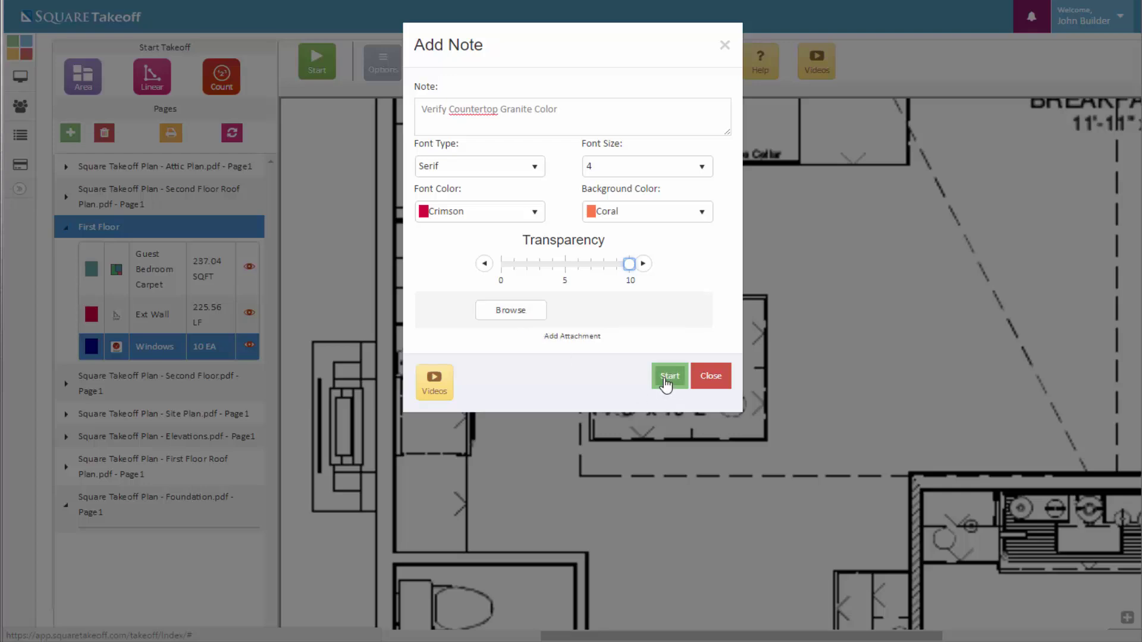
# Drop the granite-colour note on the plan, move it above the kitchen island, and zoom out
pyautogui.click(668, 376)
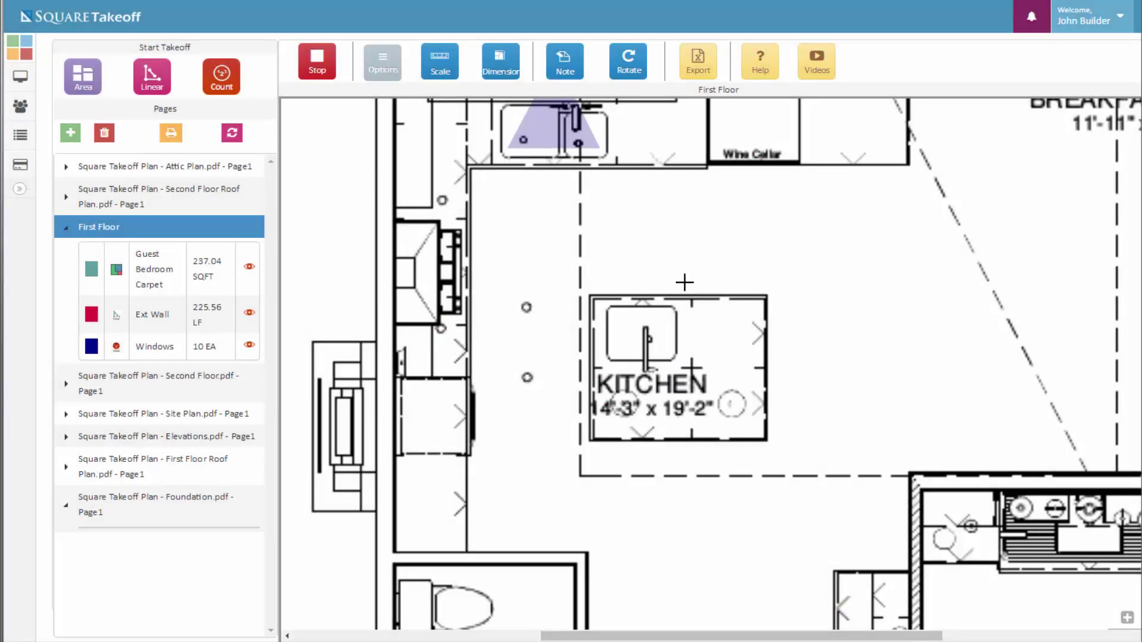
pyautogui.click(633, 265)
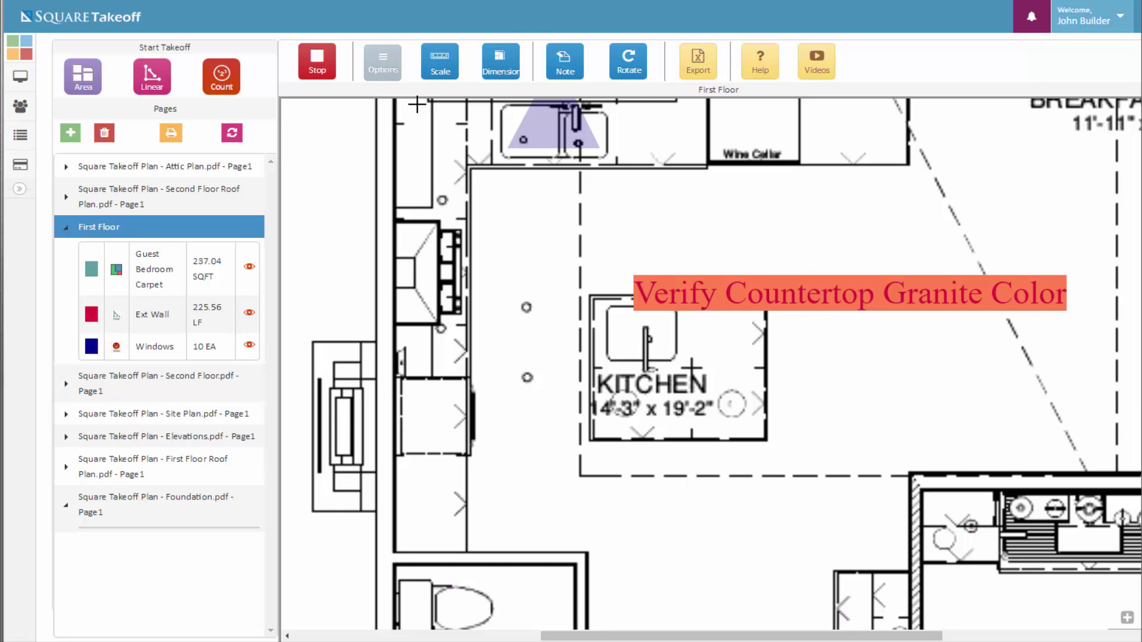
pyautogui.click(318, 74)
pyautogui.moveTo(763, 310); pyautogui.dragTo(602, 262)
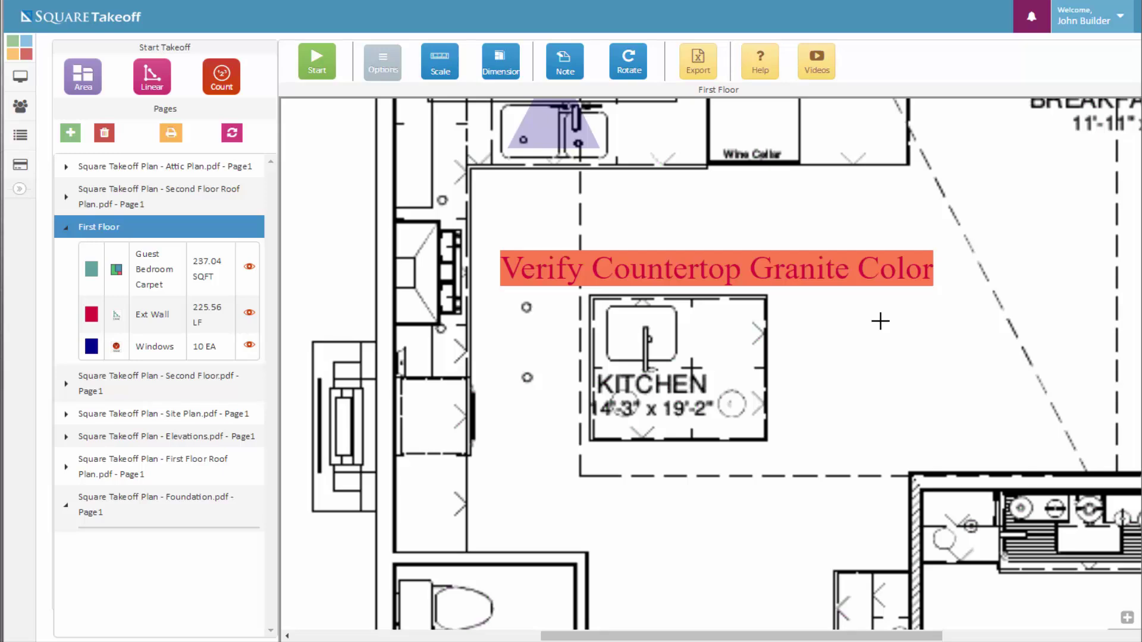
pyautogui.scroll(-5, 880, 321)
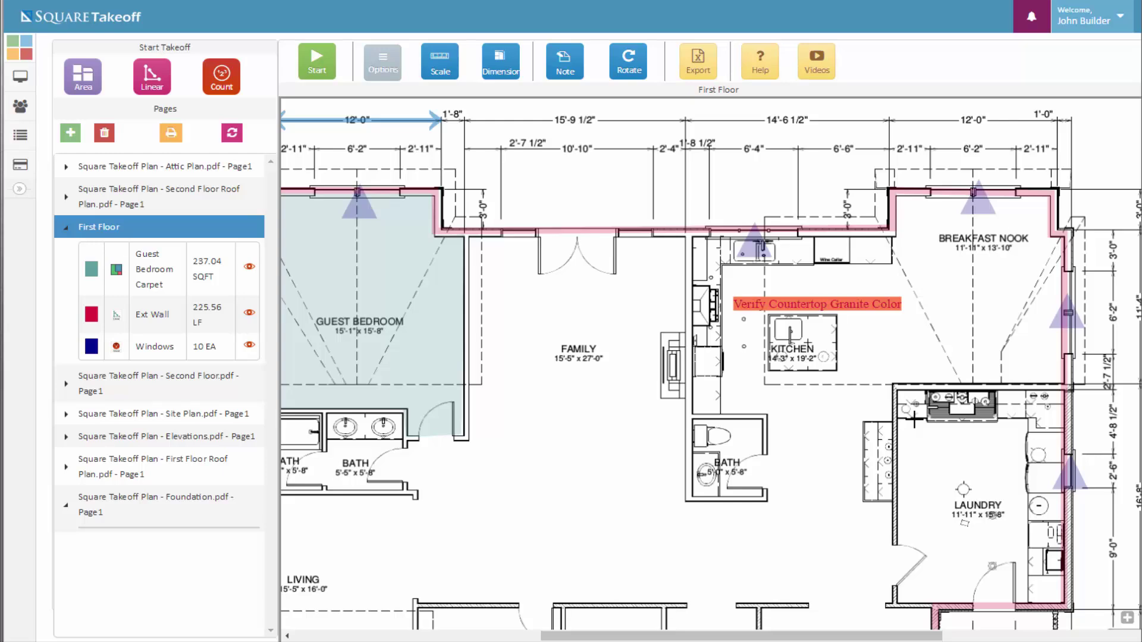
# Open the Export dialog for the First Floor takeoff
pyautogui.click(701, 70)
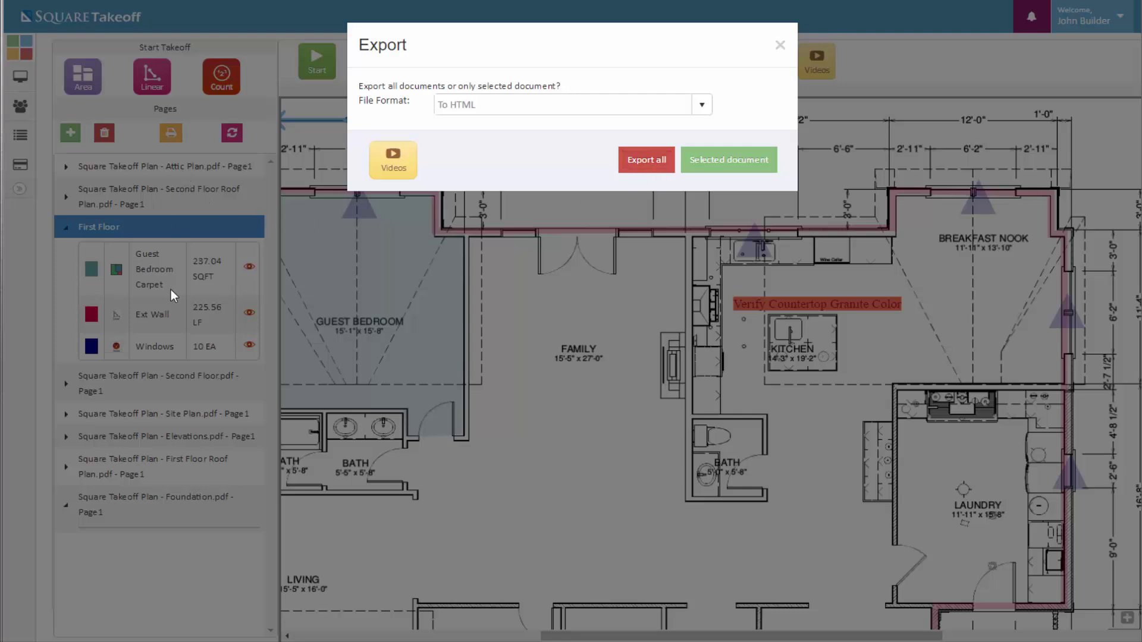
# Export only the selected First Floor document as HTML and bring up the report page's context menu
pyautogui.click(729, 168)
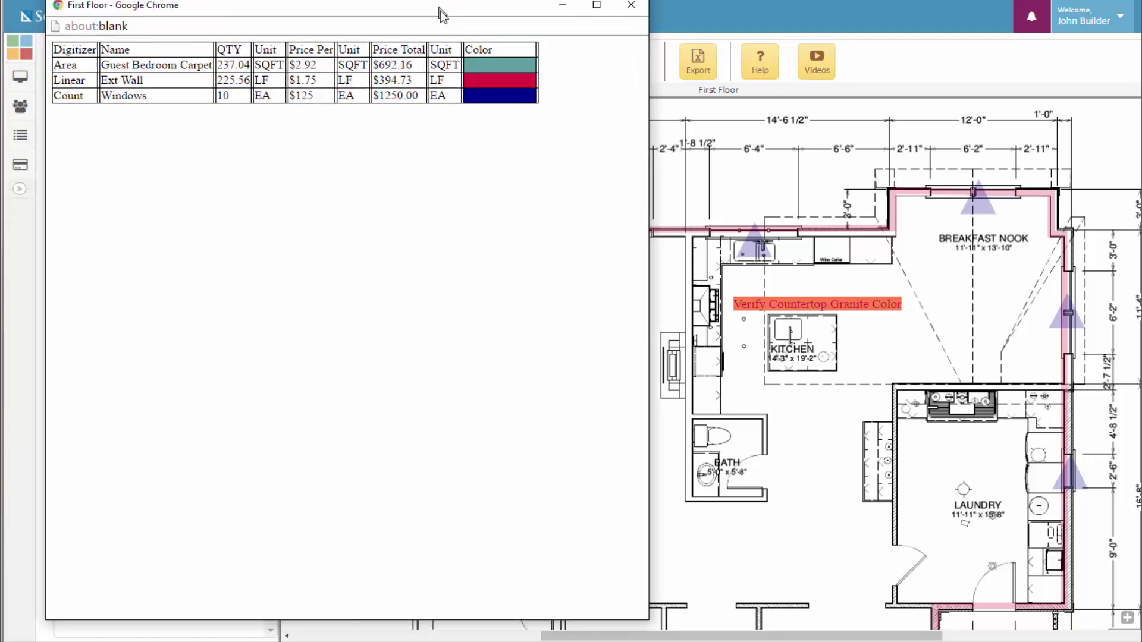
pyautogui.rightClick(411, 210)
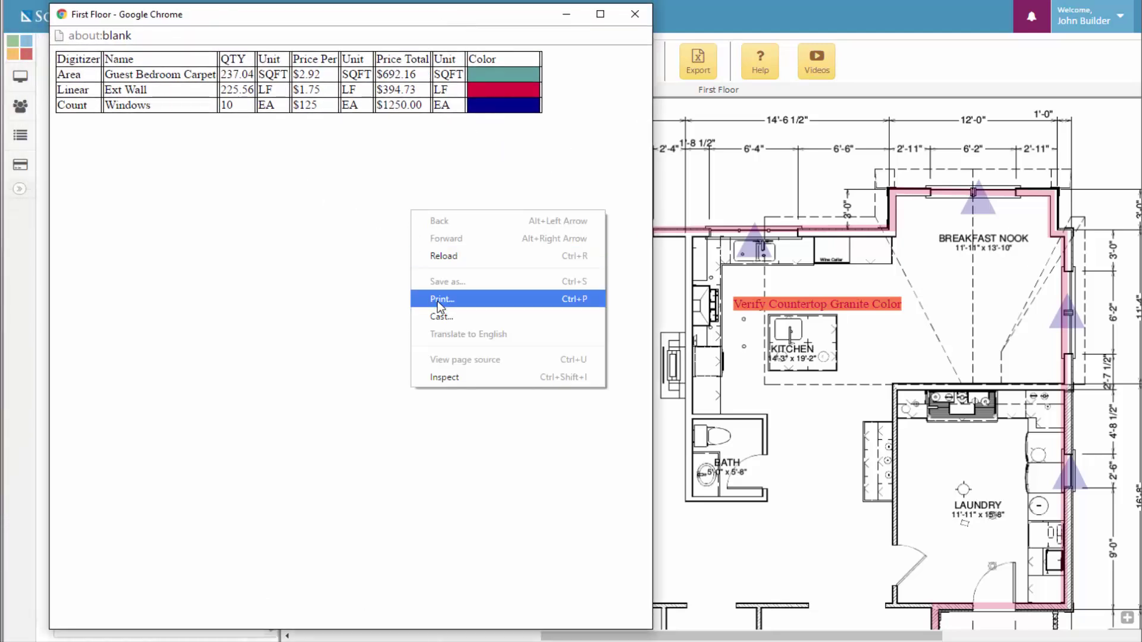
# Close the HTML report, export the selected document To Excel, and open Report (1).xlsx
pyautogui.click(633, 15)
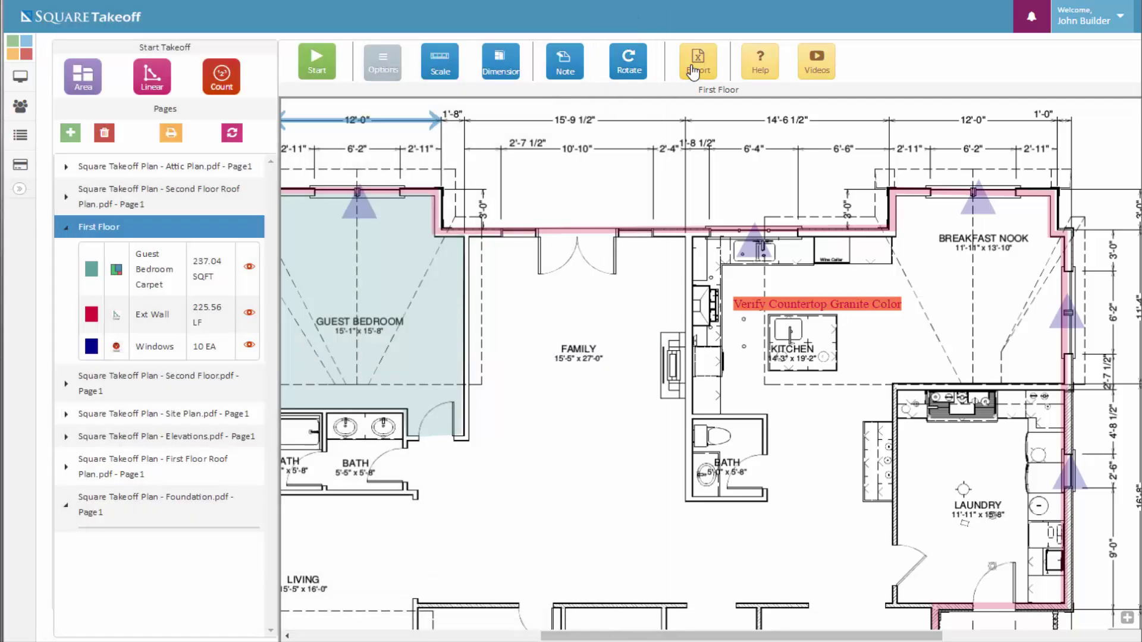
pyautogui.click(698, 70)
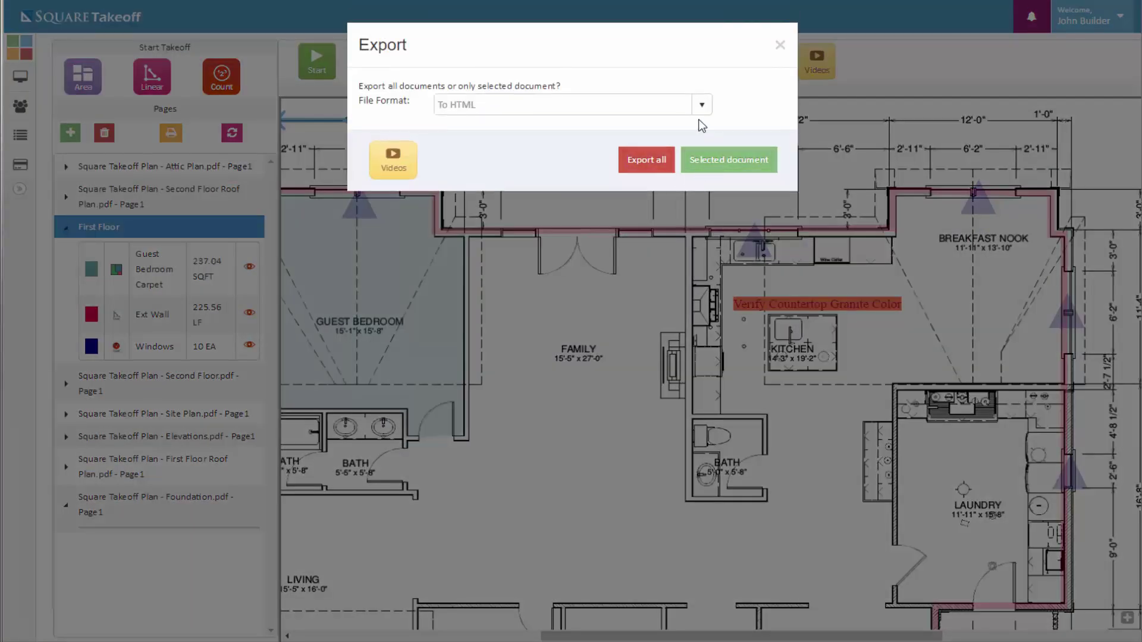
pyautogui.click(700, 113)
pyautogui.click(552, 150)
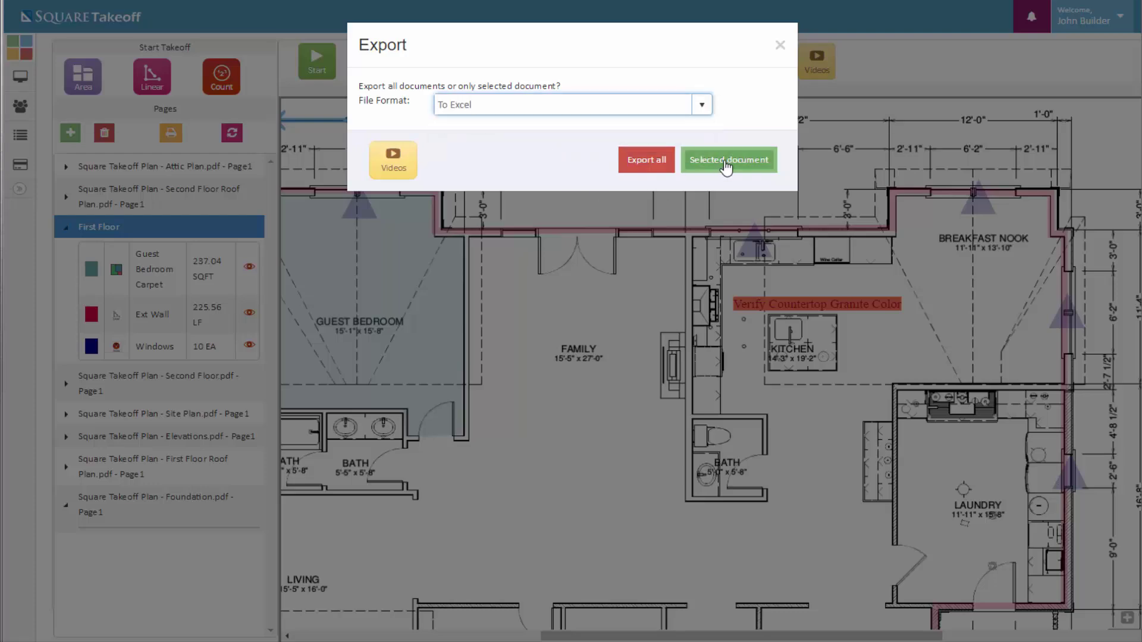
pyautogui.click(727, 169)
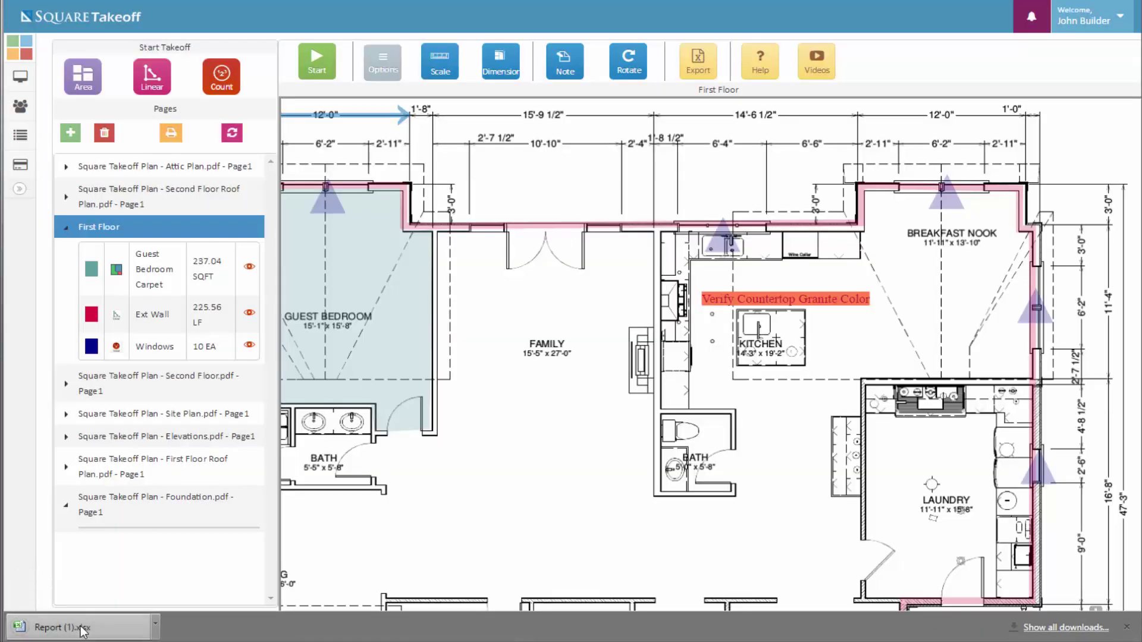
pyautogui.click(83, 630)
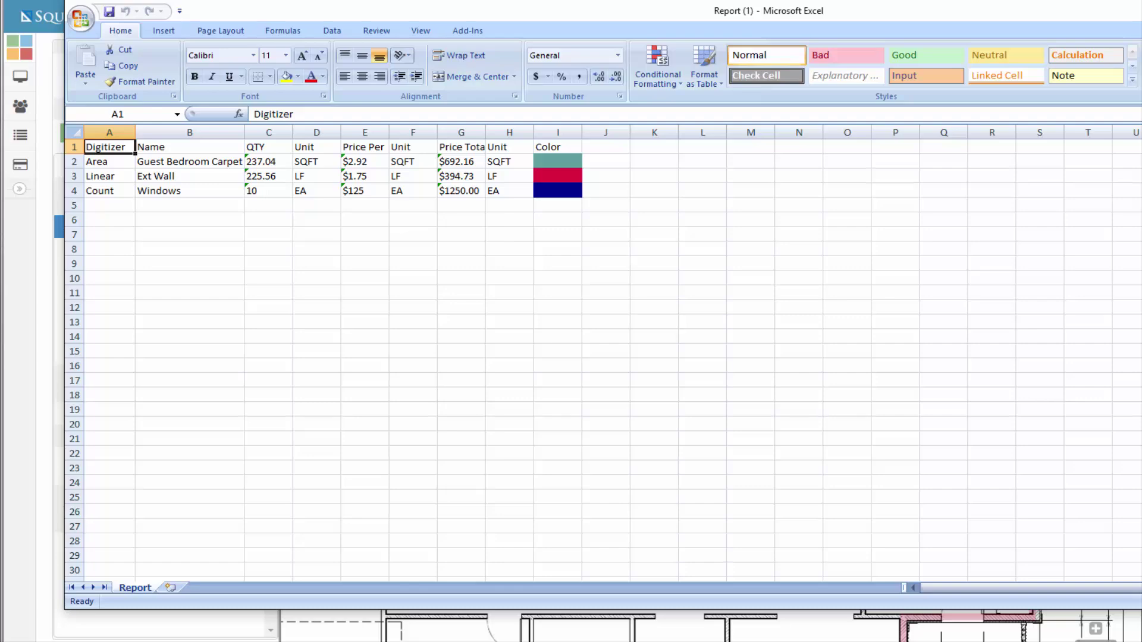
# Leave the Report (1).xlsx workbook and return to the Square Takeoff plan
pyautogui.hotkey('alt', 'Tab')
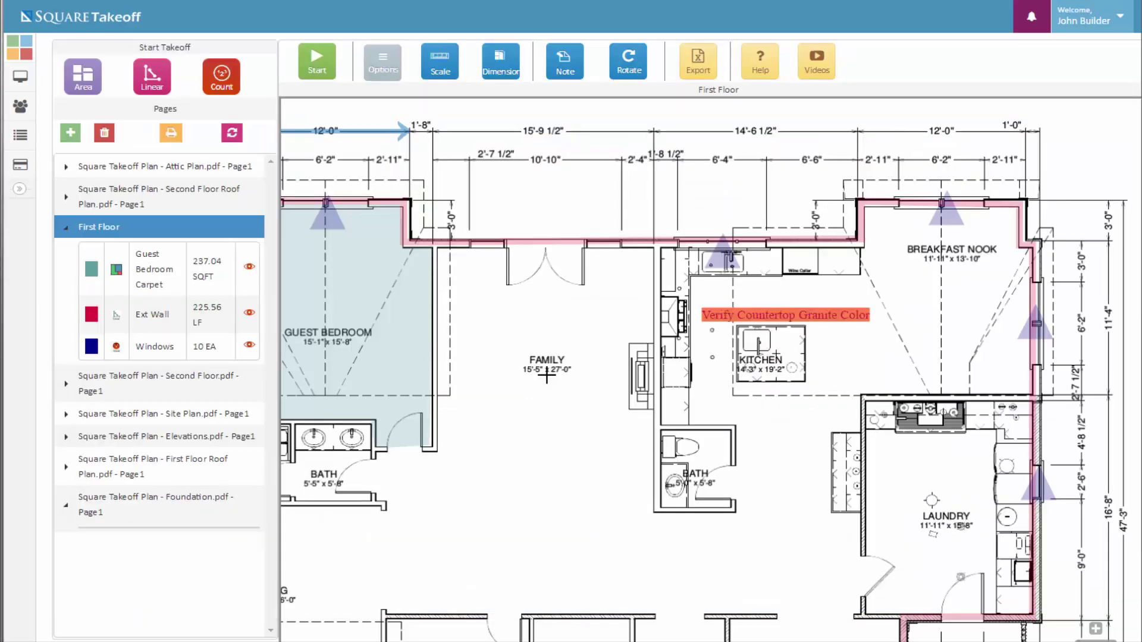
# Show the Account & Licensing's Licensing Information page: 10 licenses at $99.00 each, $990.00 monthly
pyautogui.click(20, 192)
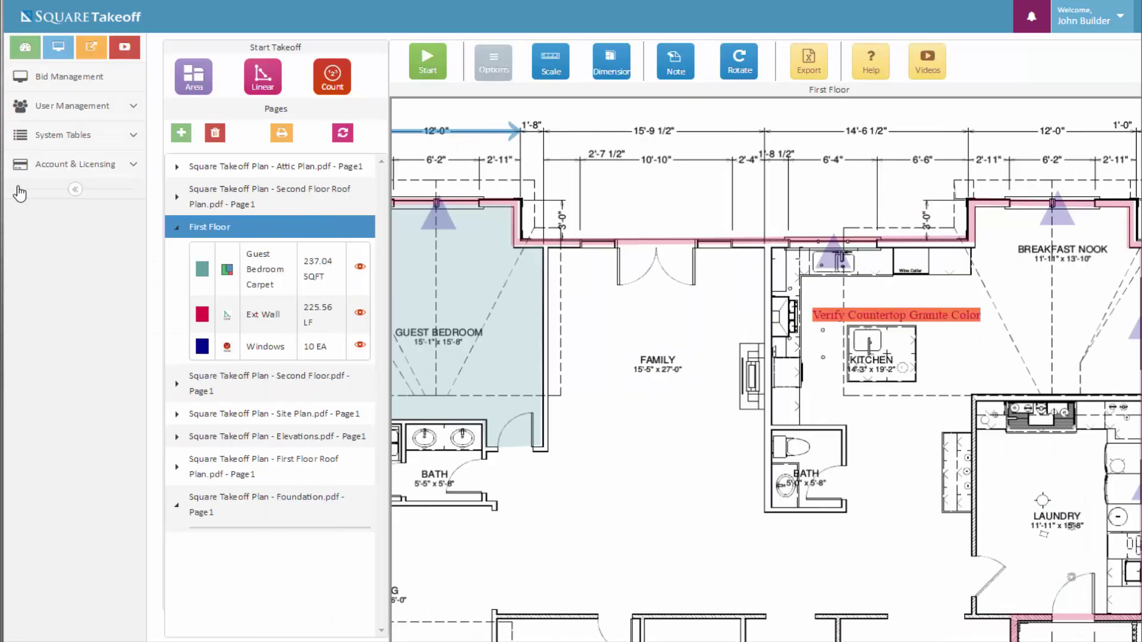
pyautogui.click(132, 165)
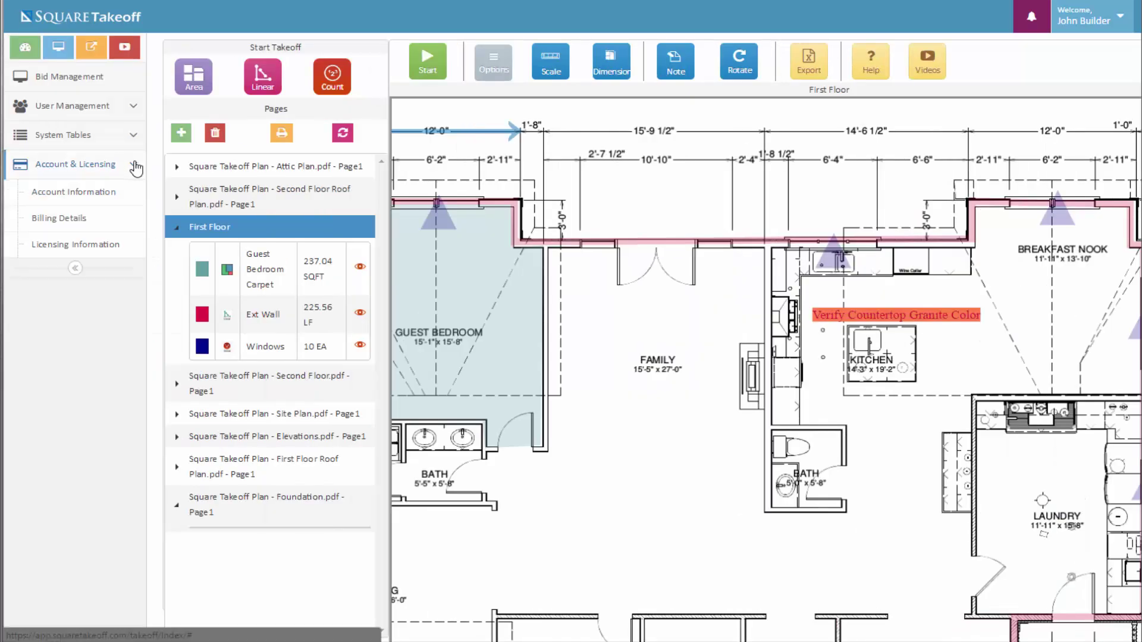
pyautogui.click(89, 198)
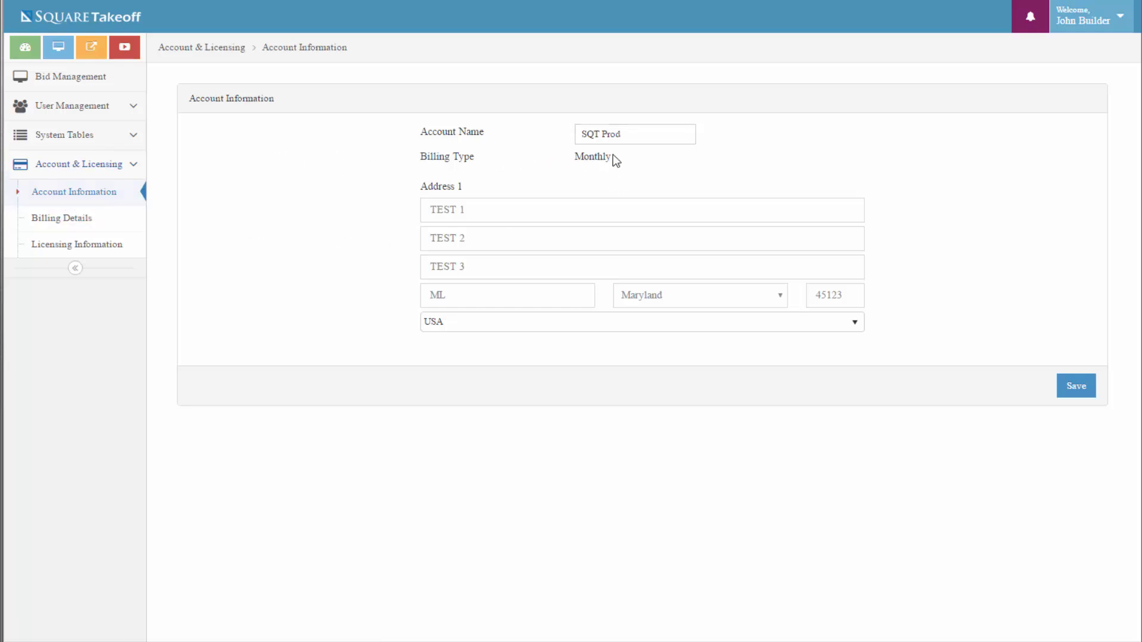
pyautogui.click(93, 221)
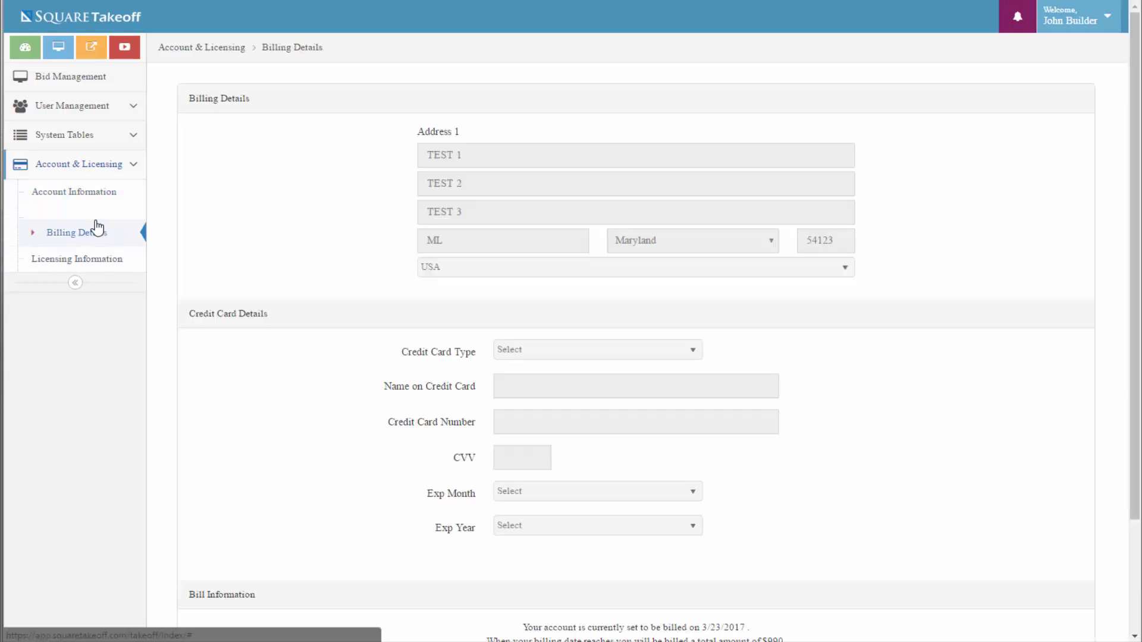
pyautogui.scroll(-3, 444, 515)
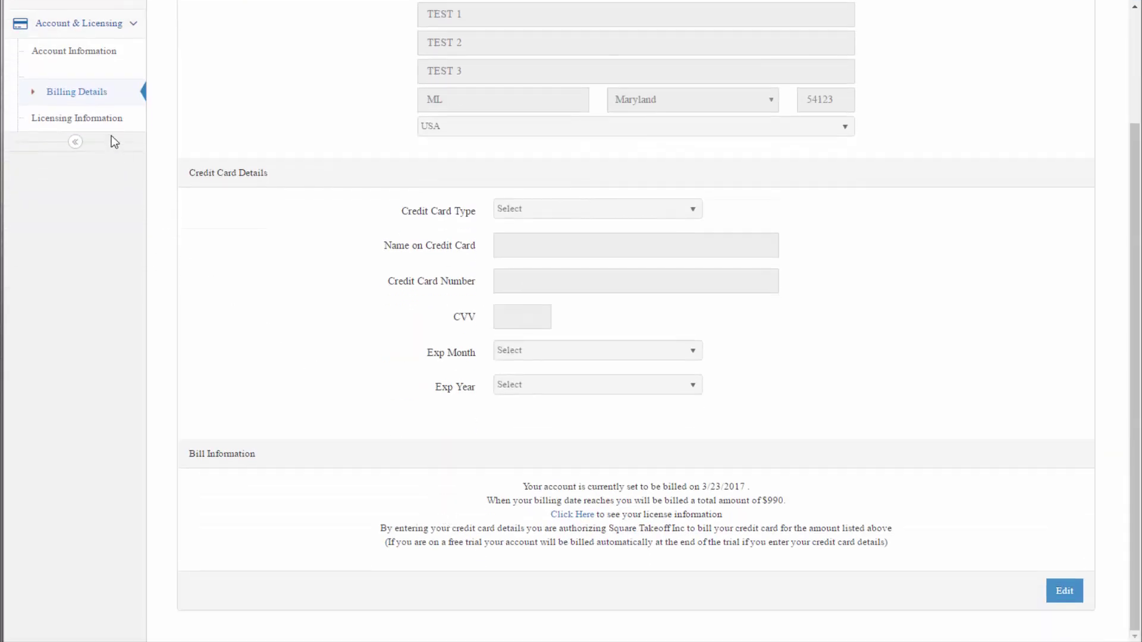
pyautogui.click(106, 122)
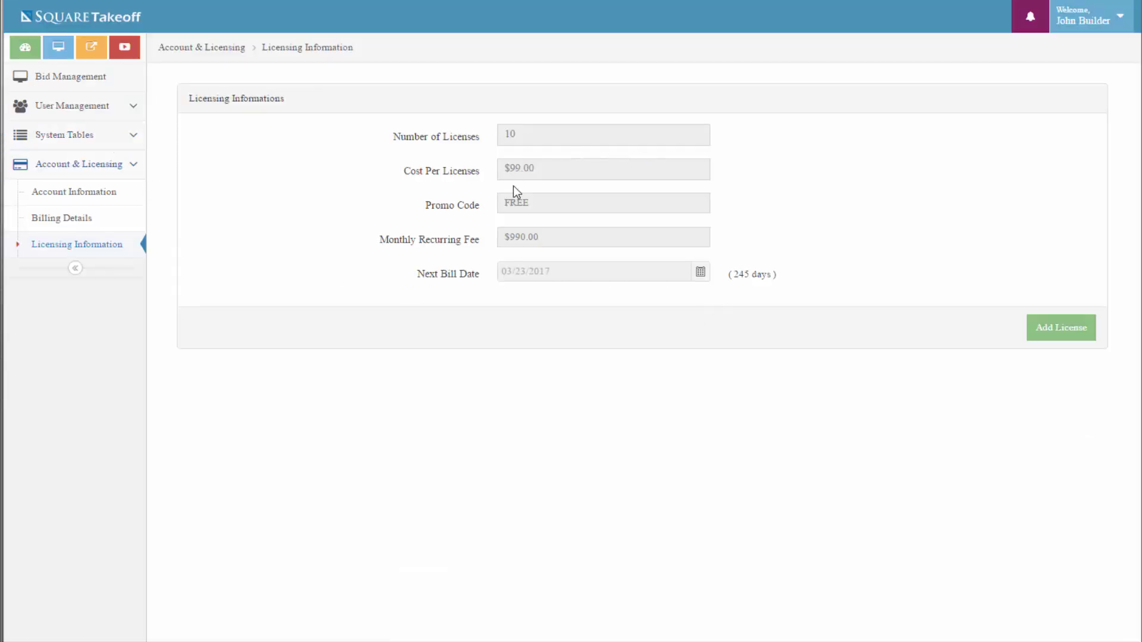